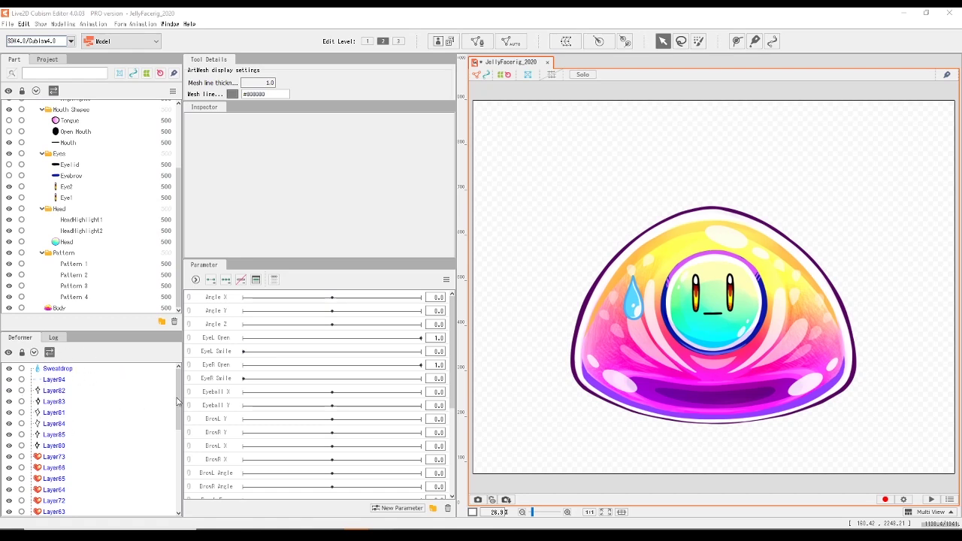
Create a warp deformer named "Warp Deformer of Body" as parent of all objects from Sweatdrop through Body.
{"action": "left_click_drag", "start_coordinate": [179, 398], "coordinate": [184, 492]}
{"action": "left_click", "coordinate": [51, 511]}
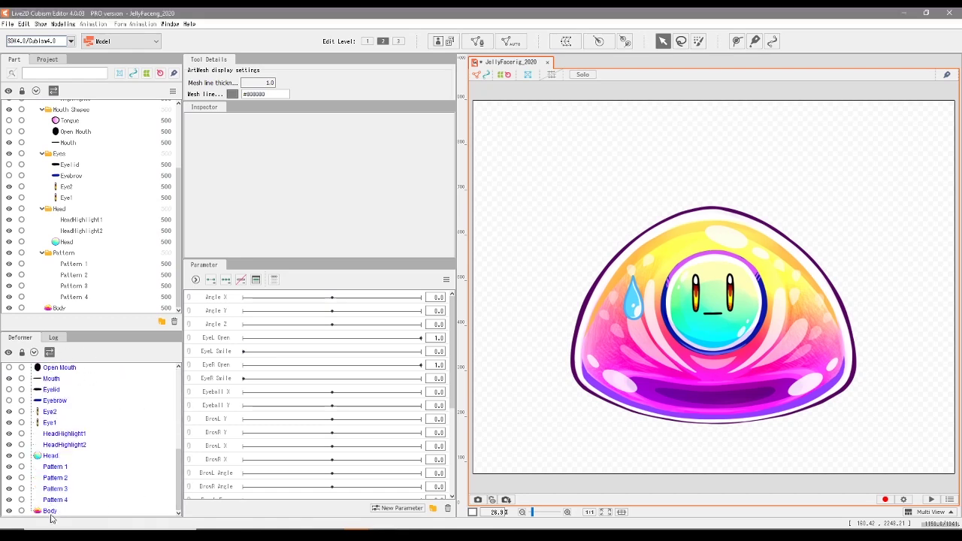
{"action": "left_click_drag", "start_coordinate": [179, 496], "coordinate": [178, 399]}
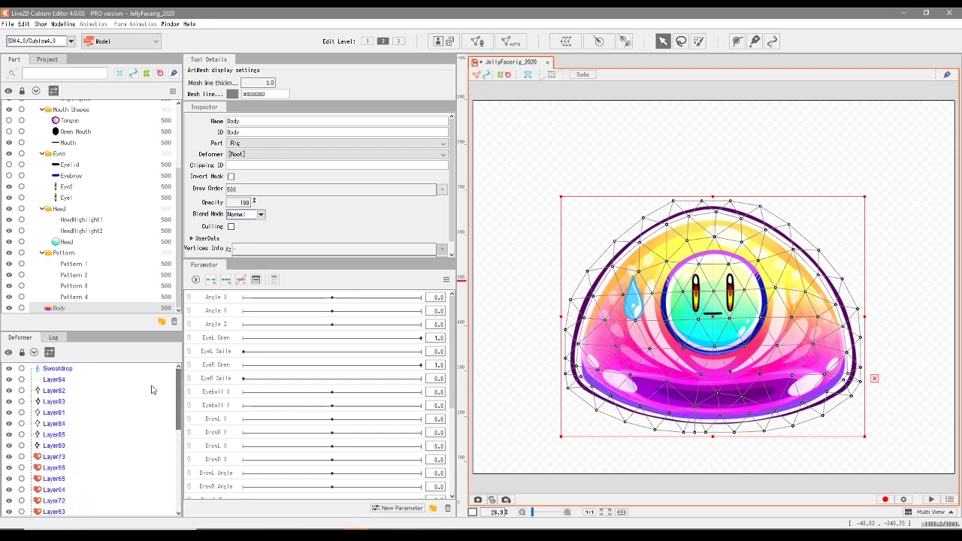
{"action": "left_click", "coordinate": [64, 370], "text": "shift"}
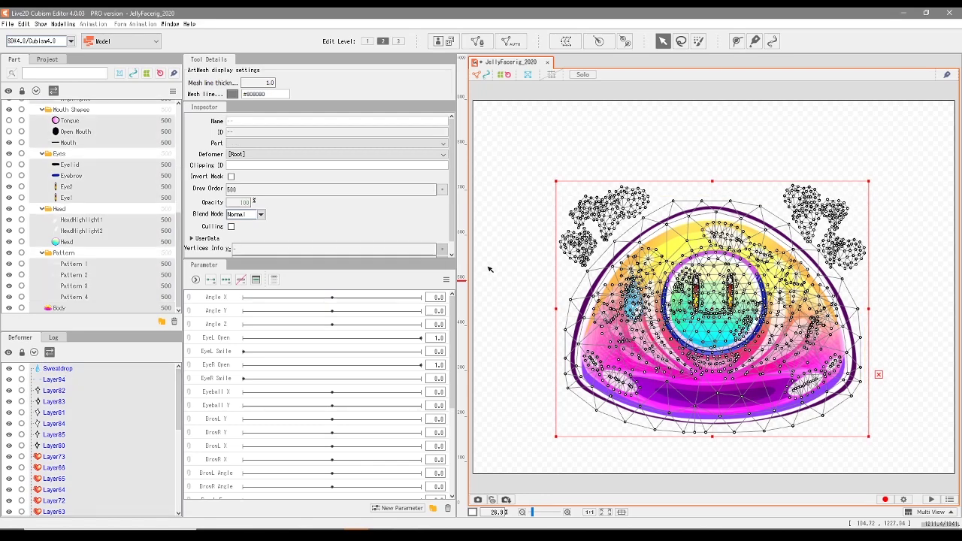
{"action": "left_click", "coordinate": [573, 47]}
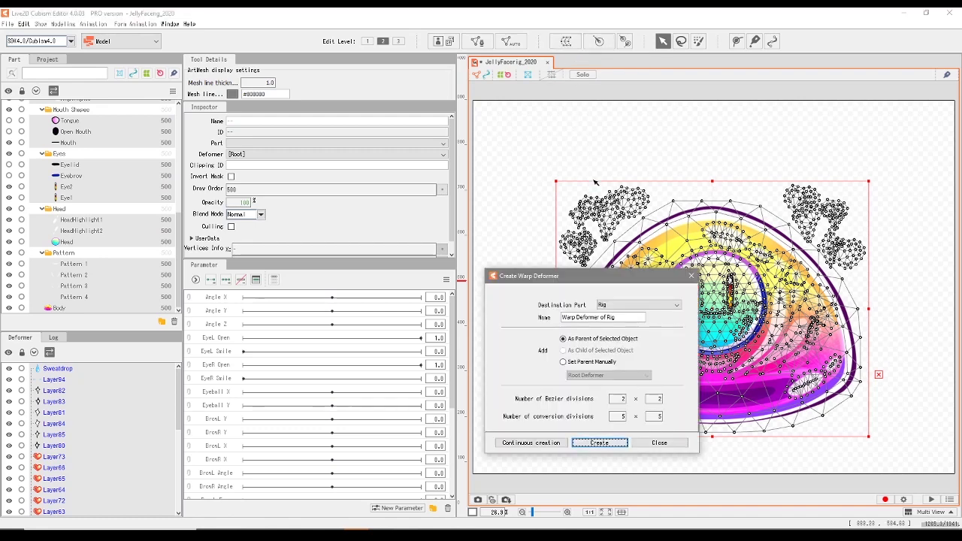
{"action": "double_click", "coordinate": [611, 316]}
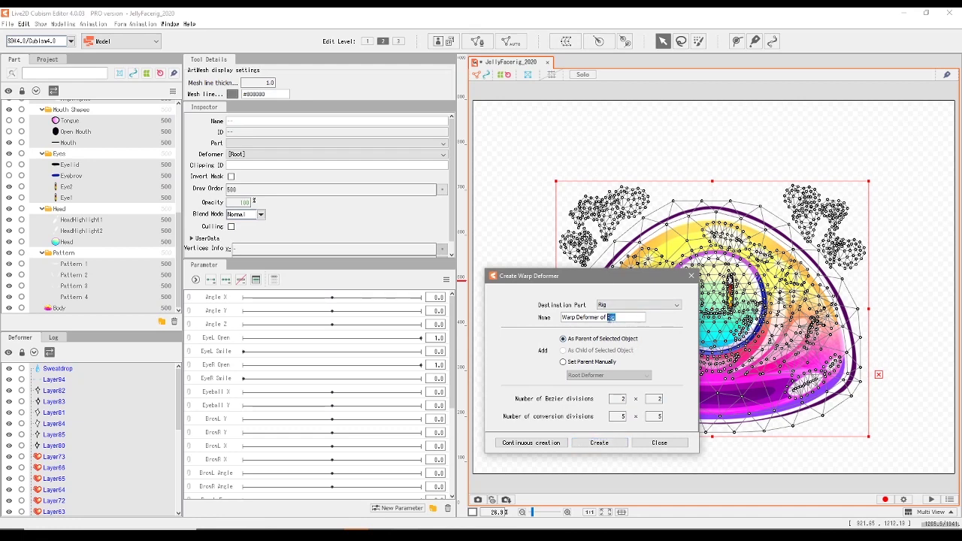
{"action": "type", "text": "Warp Deformer of Body"}
{"action": "left_click", "coordinate": [599, 443]}
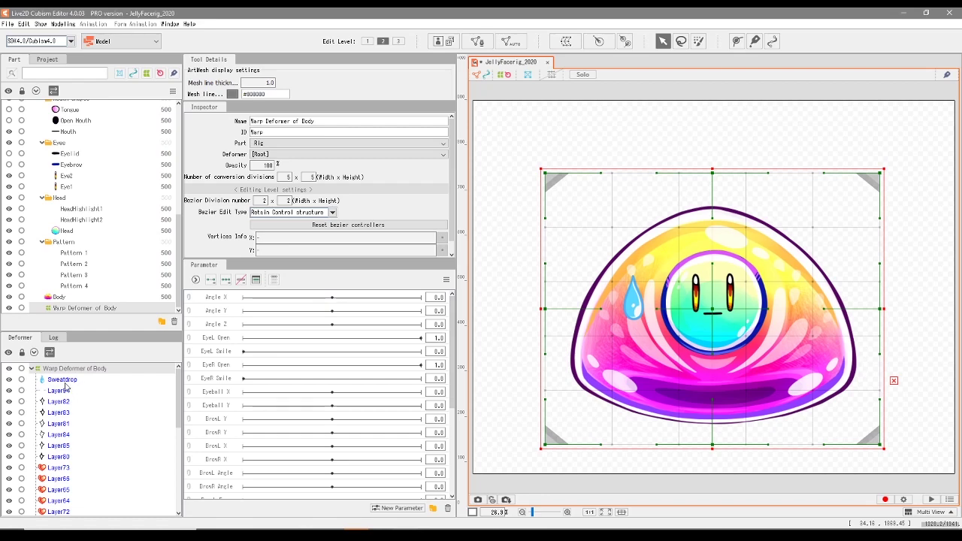
Examine which objects are nested under Warp Deformer of Body in the deformer hierarchy.
{"action": "left_click", "coordinate": [31, 369]}
{"action": "left_click", "coordinate": [31, 369]}
{"action": "scroll", "coordinate": [86, 484], "scroll_direction": "down", "scroll_amount": 3}
{"action": "scroll", "coordinate": [83, 485], "scroll_direction": "up", "scroll_amount": 3}
{"action": "scroll", "coordinate": [62, 406], "scroll_direction": "down", "scroll_amount": 5}
{"action": "scroll", "coordinate": [63, 473], "scroll_direction": "up", "scroll_amount": 5}
{"action": "left_click", "coordinate": [31, 369]}
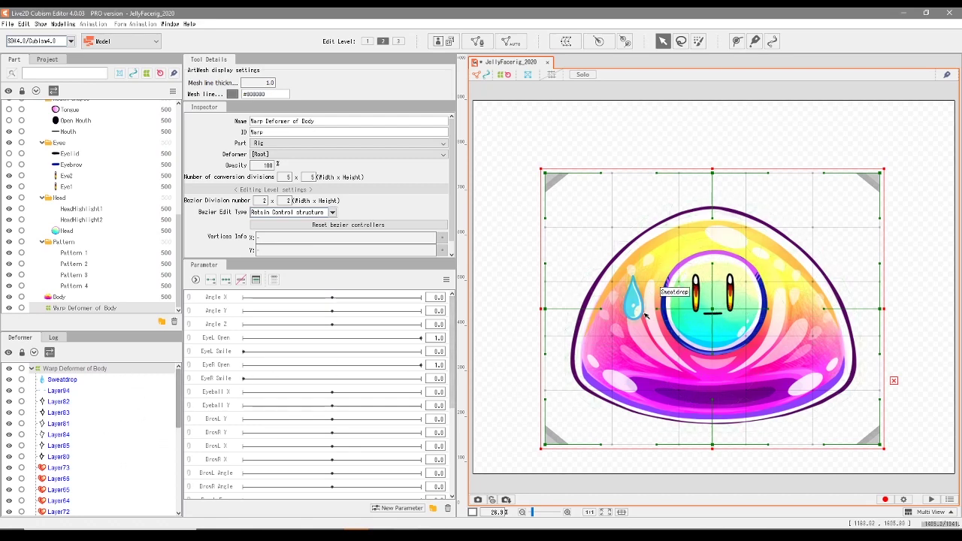
Try shifting Warp Deformer of Body and bending its upper area and one corner, undoing the test deformations.
{"action": "left_click_drag", "start_coordinate": [717, 315], "coordinate": [707, 306]}
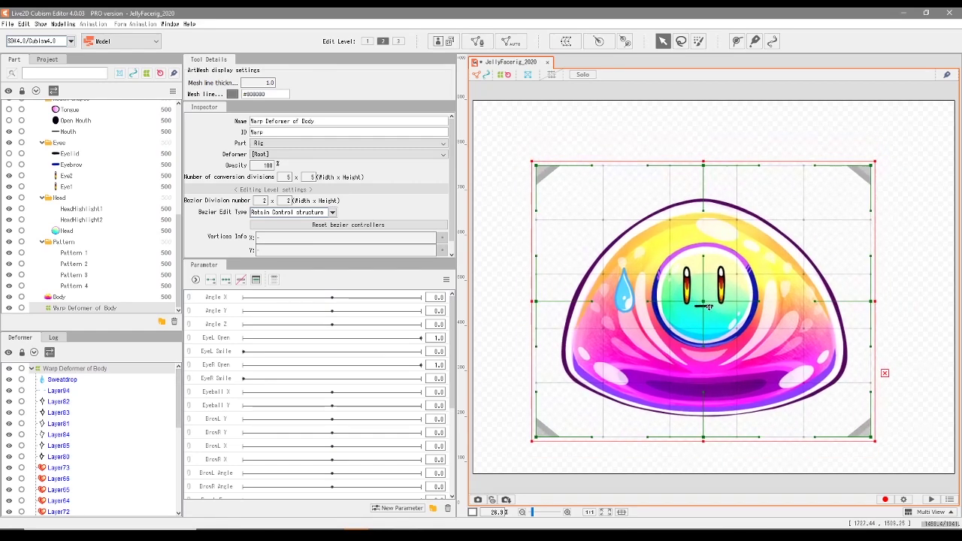
{"action": "key", "text": "ctrl+z"}
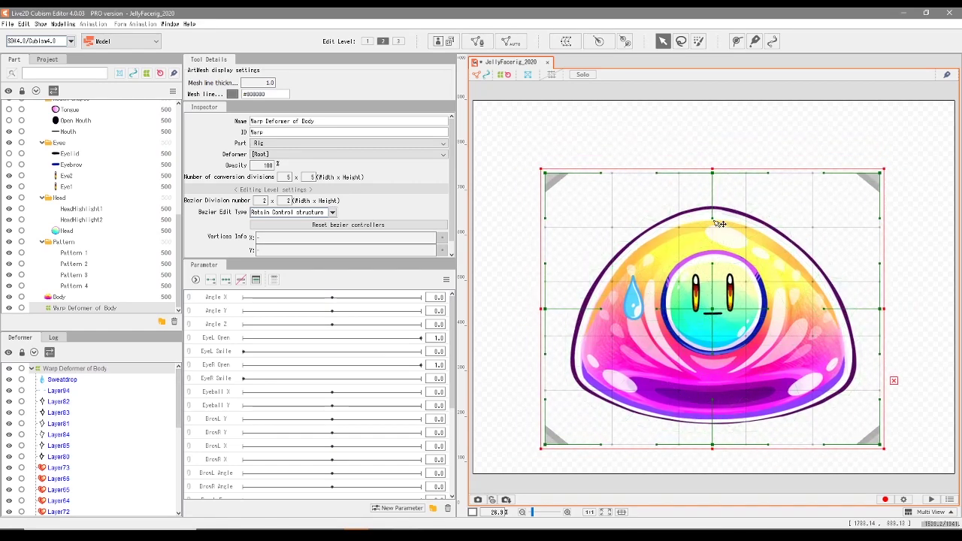
{"action": "left_click_drag", "start_coordinate": [718, 222], "coordinate": [708, 175]}
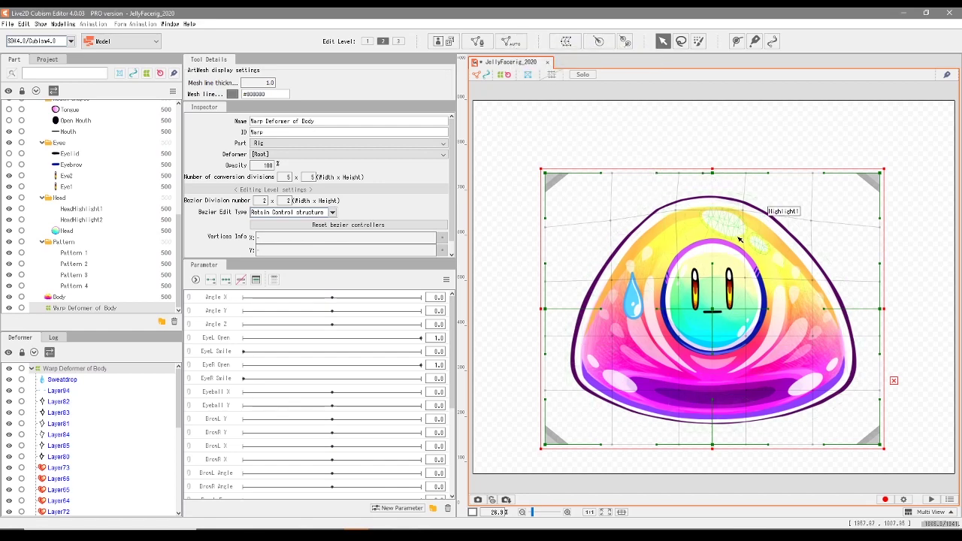
{"action": "left_click_drag", "start_coordinate": [881, 174], "coordinate": [859, 201]}
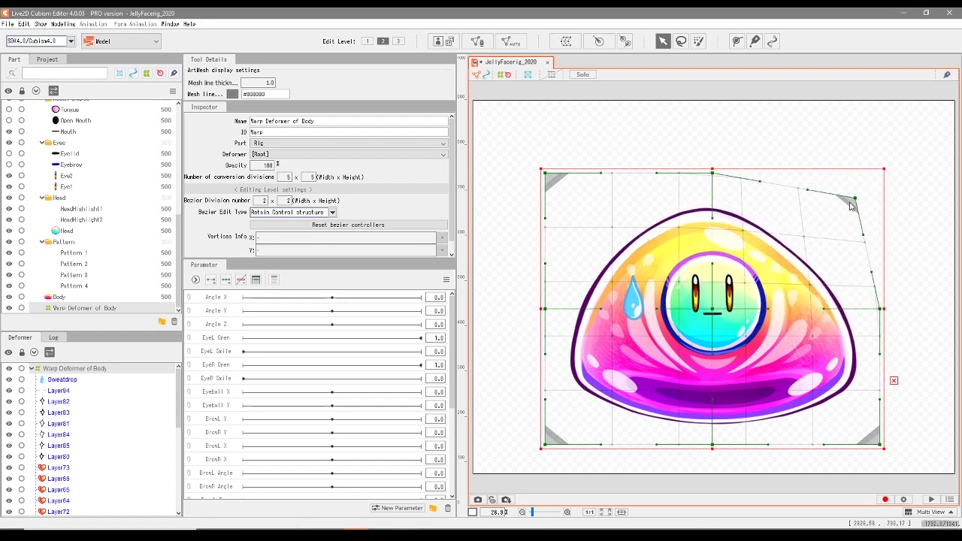
{"action": "key", "text": "ctrl+z"}
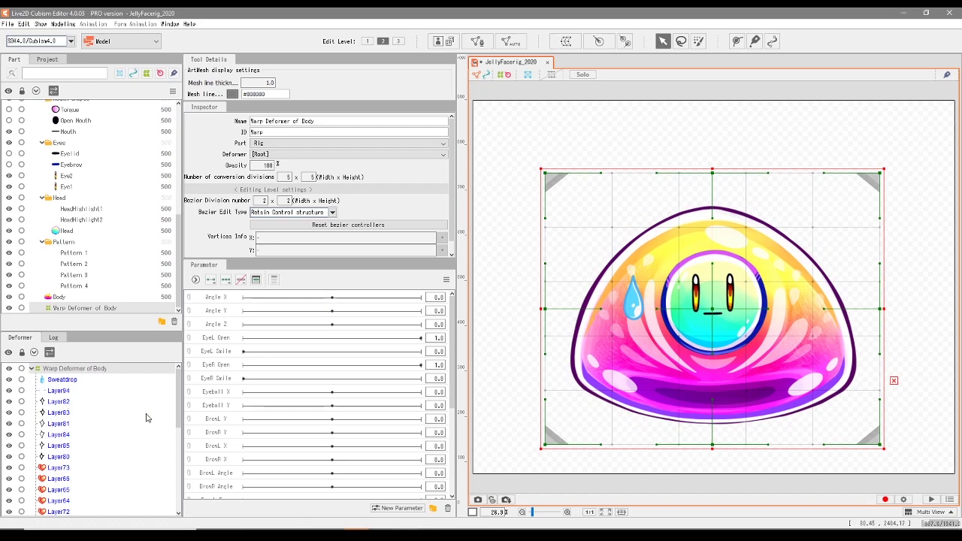
{"action": "mouse_move", "coordinate": [719, 177]}
{"action": "left_mouse_down"}
{"action": "mouse_move", "coordinate": [720, 168]}
{"action": "mouse_move", "coordinate": [710, 182]}
{"action": "left_mouse_up"}
{"action": "left_click", "coordinate": [56, 413]}
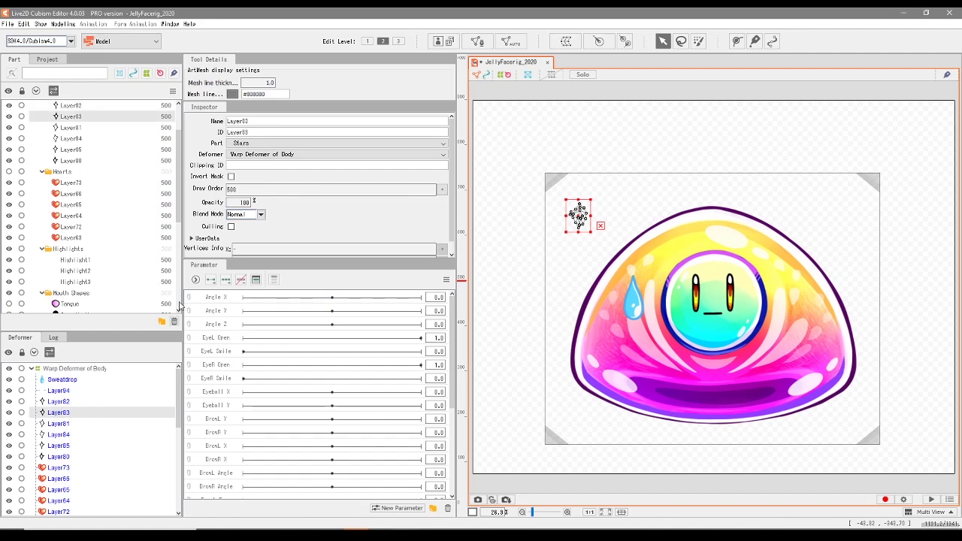
{"action": "left_click", "coordinate": [61, 379]}
{"action": "left_click", "coordinate": [74, 371]}
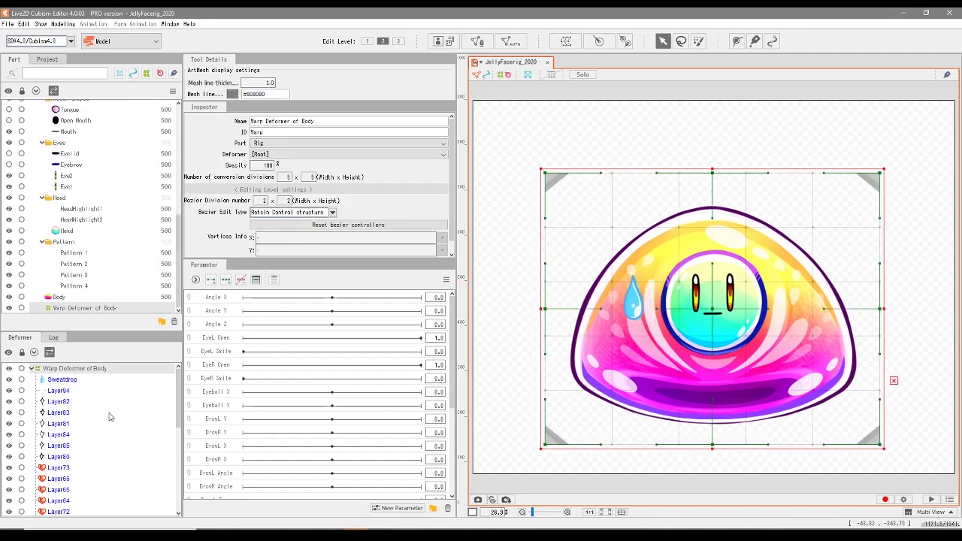
Create a warp deformer named "Warp Deformer of Main Body" as parent of the Body object.
{"action": "left_click_drag", "start_coordinate": [179, 406], "coordinate": [177, 498]}
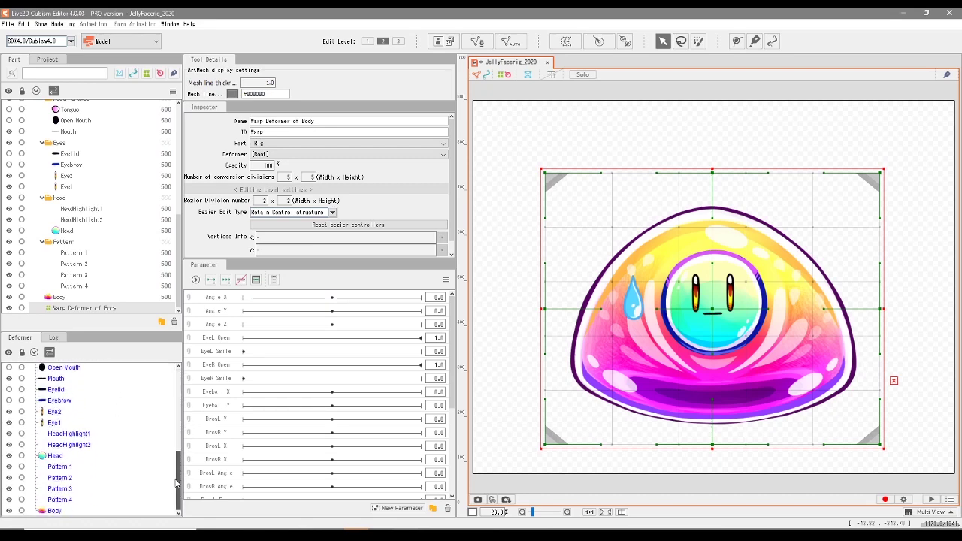
{"action": "left_click", "coordinate": [85, 511]}
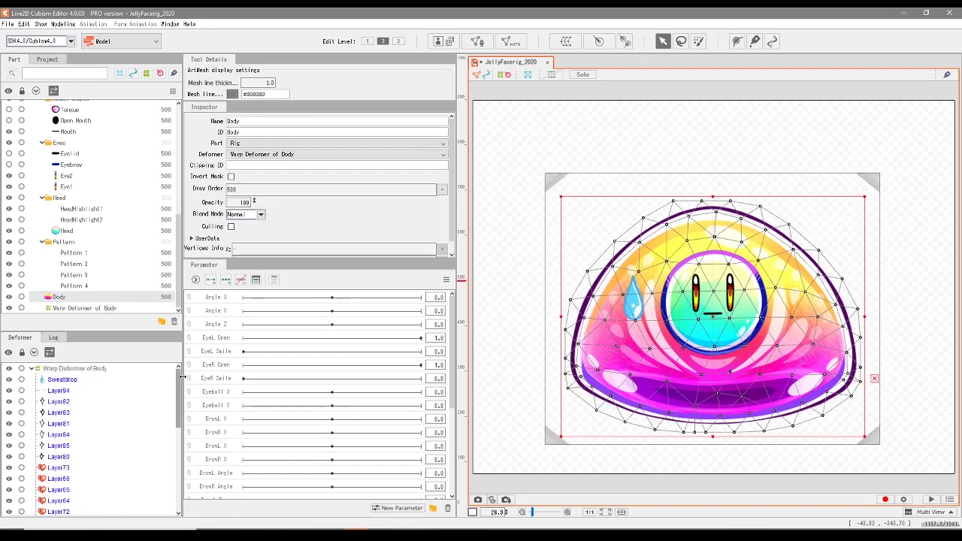
{"action": "left_click_drag", "start_coordinate": [178, 398], "coordinate": [178, 498]}
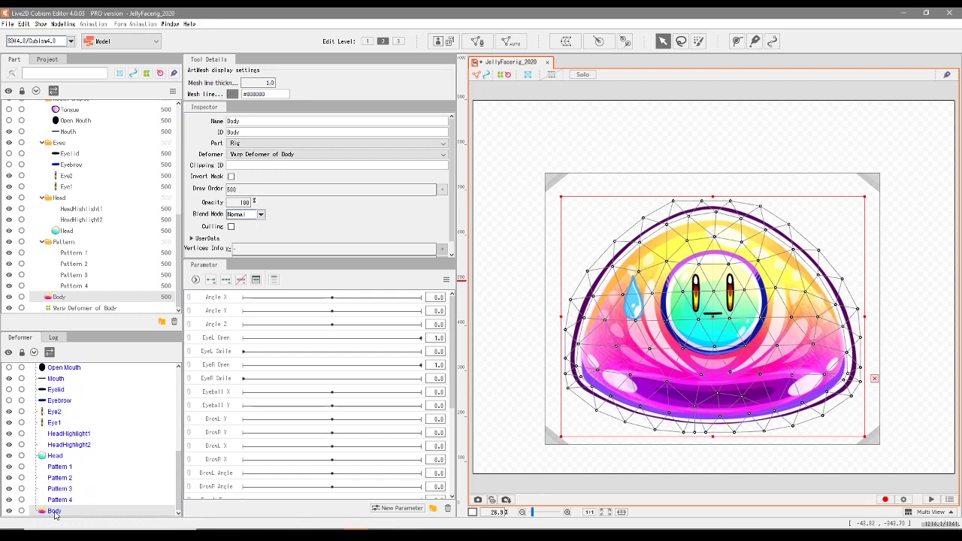
{"action": "left_click", "coordinate": [566, 42]}
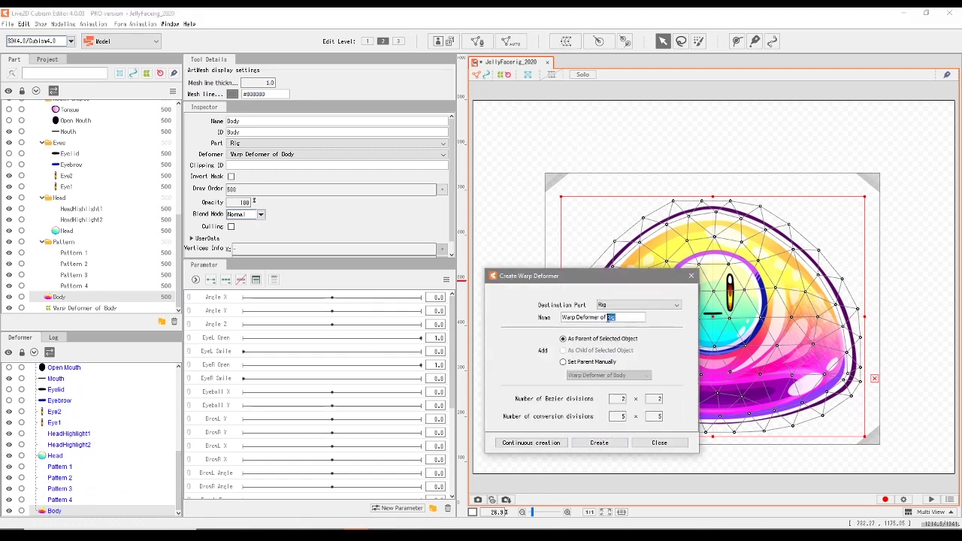
{"action": "type", "text": "Main"}
{"action": "left_click", "coordinate": [594, 442]}
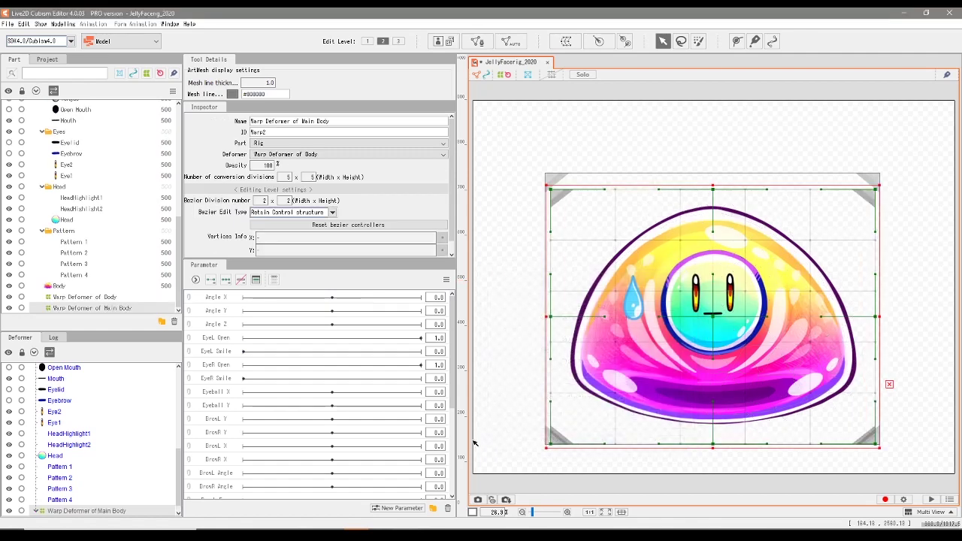
Nest all mouth, eye, head and pattern objects from Tongue through Pattern 4 under Warp Deformer of Main Body.
{"action": "scroll", "coordinate": [176, 472], "scroll_direction": "down", "scroll_amount": 1}
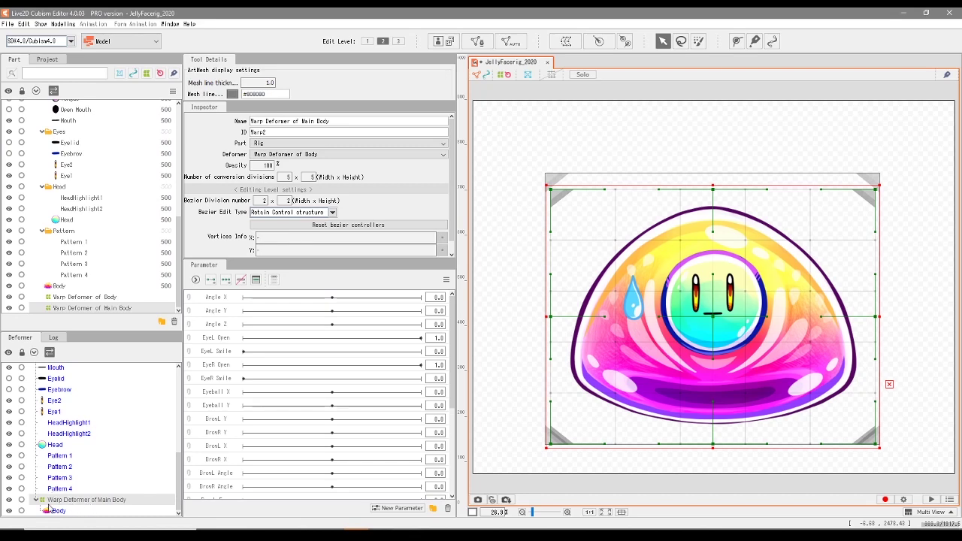
{"action": "left_click", "coordinate": [55, 448]}
{"action": "left_click", "coordinate": [70, 489], "text": "shift"}
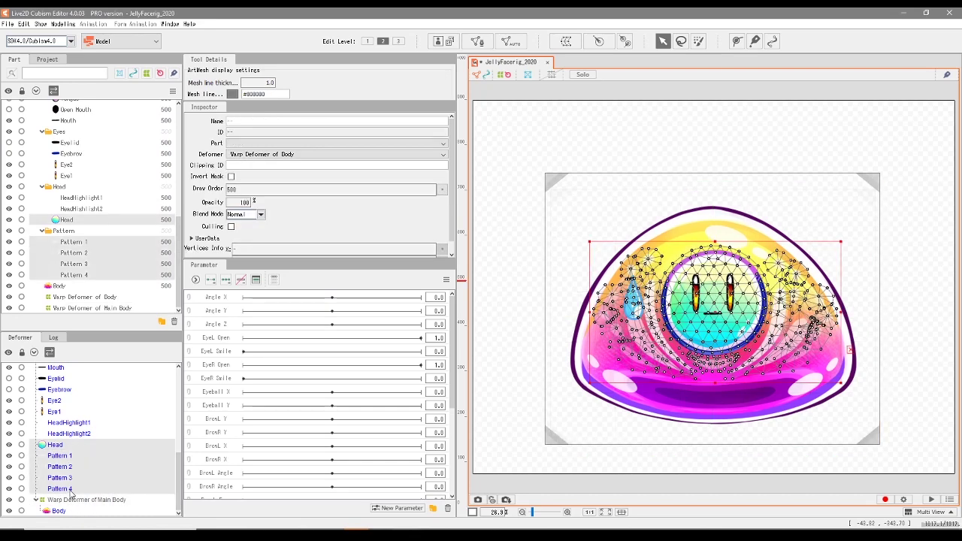
{"action": "left_click_drag", "start_coordinate": [54, 448], "coordinate": [75, 510]}
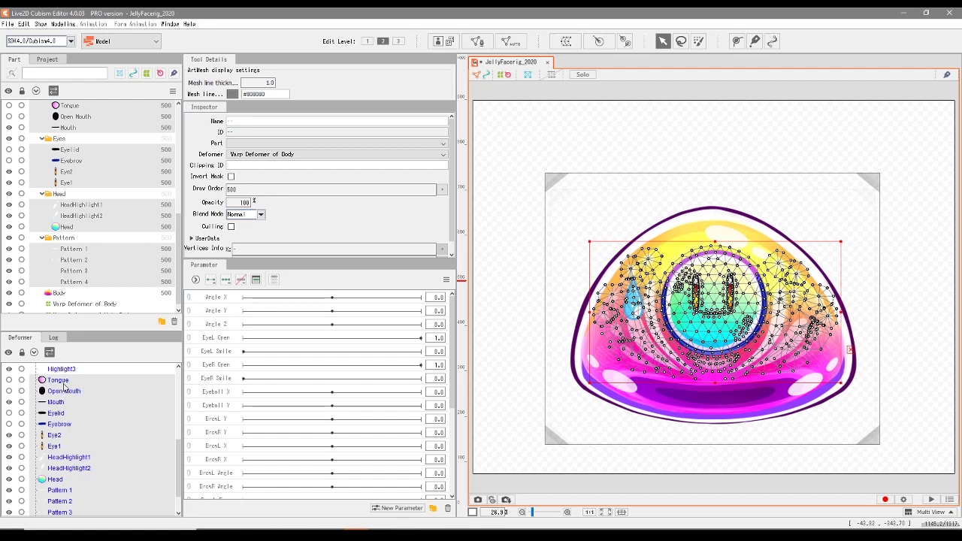
{"action": "left_click_drag", "start_coordinate": [181, 463], "coordinate": [183, 448]}
{"action": "scroll", "coordinate": [90, 450], "scroll_direction": "down", "scroll_amount": 3}
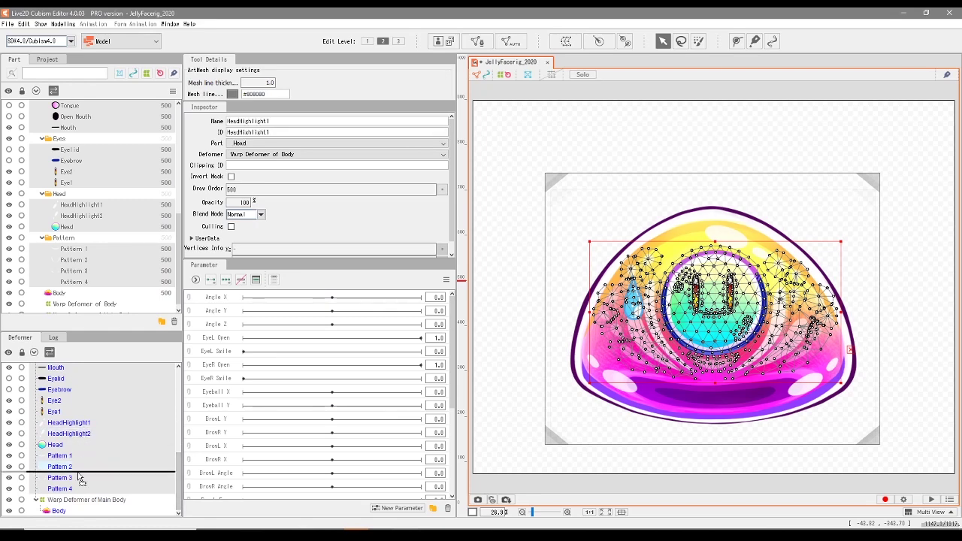
{"action": "scroll", "coordinate": [83, 509], "scroll_direction": "up", "scroll_amount": 1}
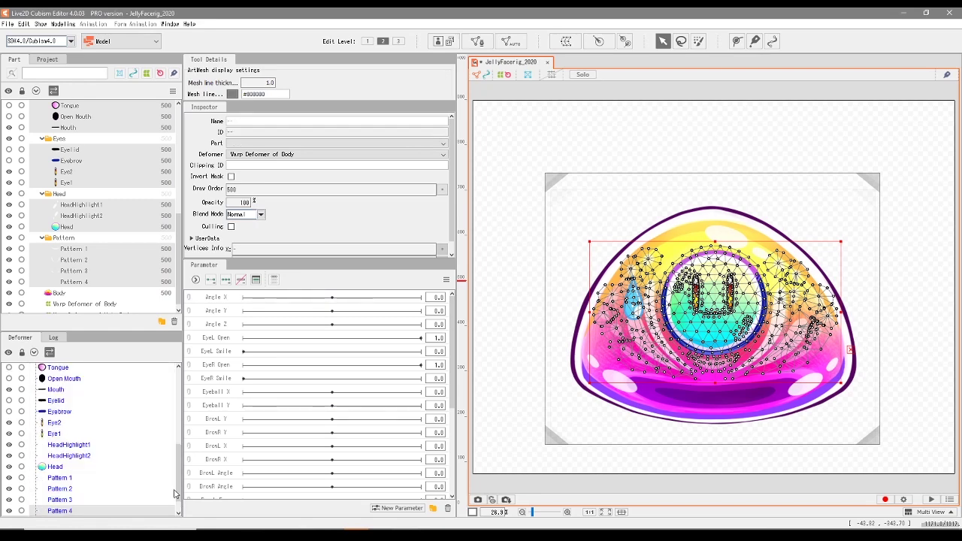
{"action": "left_click_drag", "start_coordinate": [181, 482], "coordinate": [178, 507]}
{"action": "left_click_drag", "start_coordinate": [60, 489], "coordinate": [83, 500]}
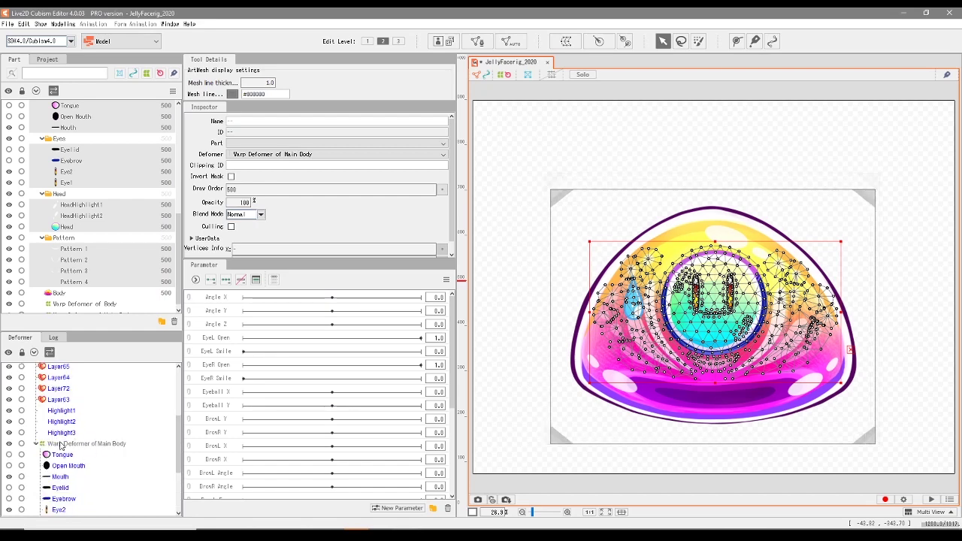
Try deforming the model with Warp Deformer of Main Body, and undo the test changes.
{"action": "left_click", "coordinate": [86, 445]}
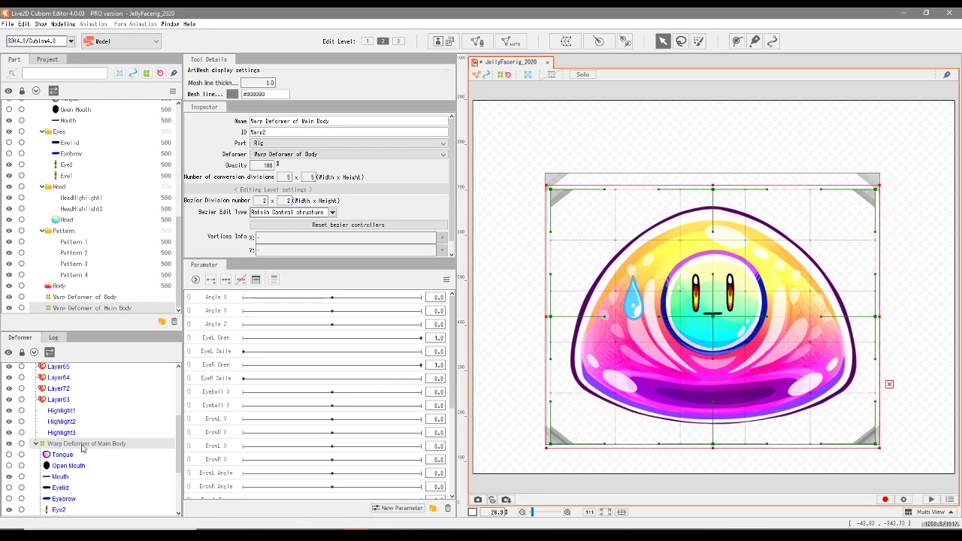
{"action": "left_click_drag", "start_coordinate": [179, 460], "coordinate": [181, 498]}
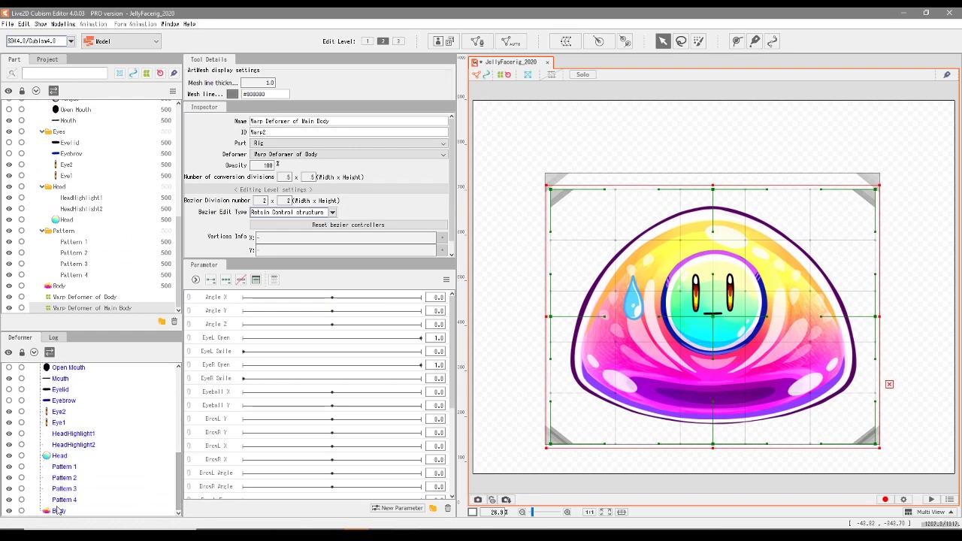
{"action": "scroll", "coordinate": [179, 488], "scroll_direction": "up", "scroll_amount": 2}
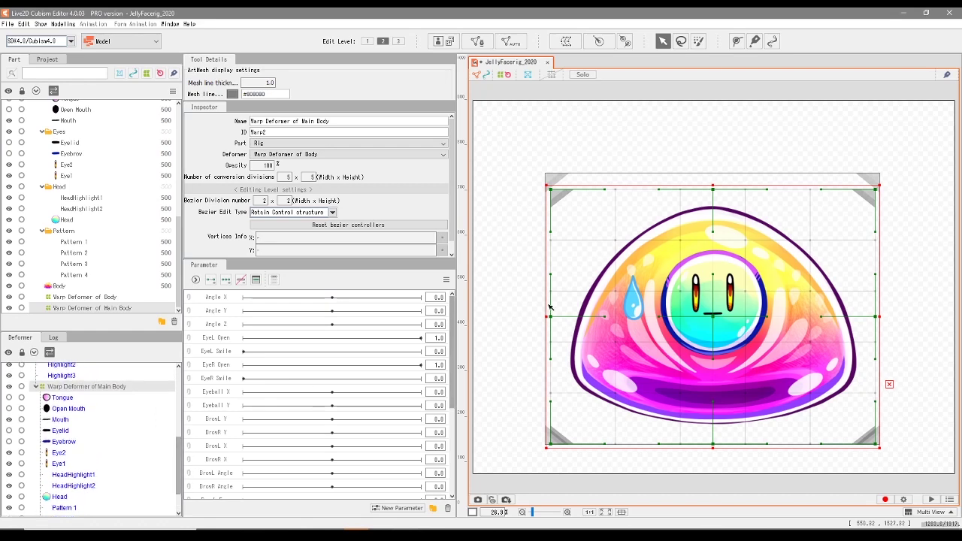
{"action": "left_click_drag", "start_coordinate": [713, 186], "coordinate": [795, 272]}
{"action": "key", "text": "ctrl+z"}
{"action": "key", "text": "ctrl+z"}
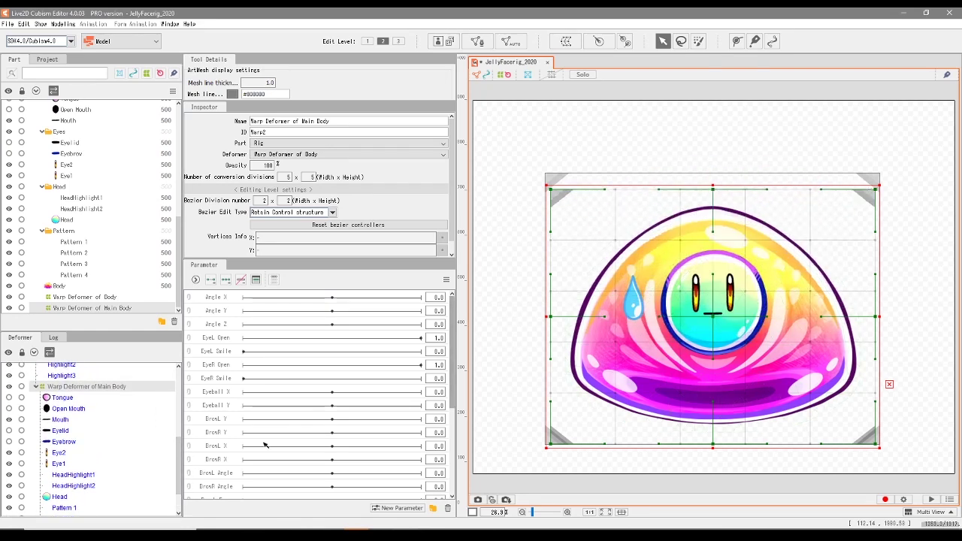
Create a warp deformer named "Warp Deformer of Face" as parent of the objects from Tongue through HeadHighlight2.
{"action": "mouse_move", "coordinate": [179, 472]}
{"action": "left_mouse_down"}
{"action": "mouse_move", "coordinate": [180, 495]}
{"action": "mouse_move", "coordinate": [182, 478]}
{"action": "left_mouse_up"}
{"action": "left_click_drag", "start_coordinate": [89, 503], "coordinate": [88, 408]}
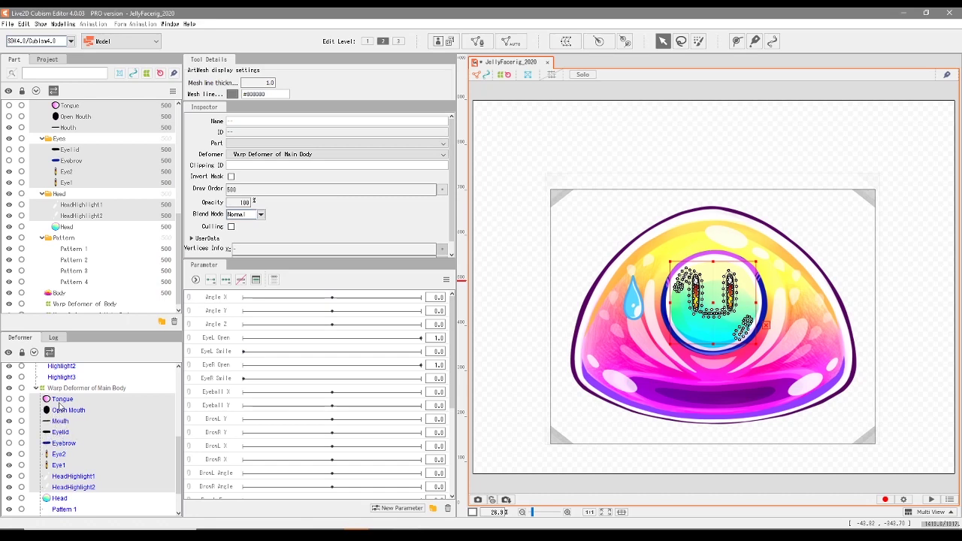
{"action": "left_click", "coordinate": [566, 41]}
{"action": "left_click_drag", "start_coordinate": [642, 316], "coordinate": [608, 317]}
{"action": "type", "text": "Face"}
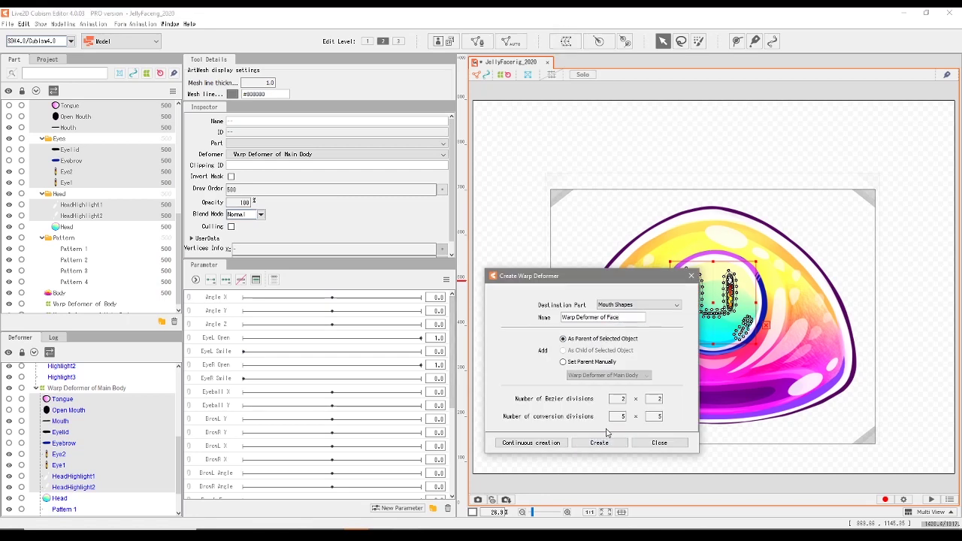
{"action": "left_click", "coordinate": [604, 443]}
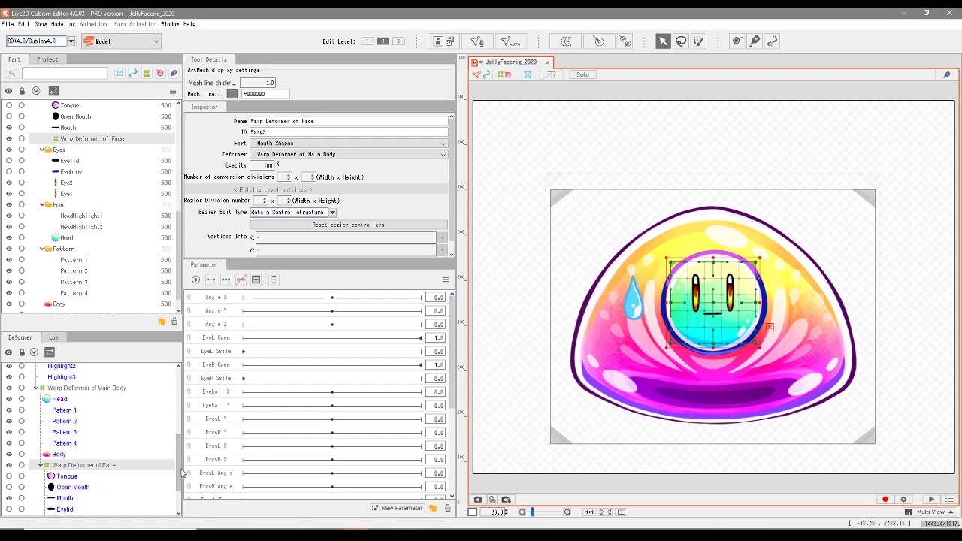
Check how Warp Deformer of Face is nested within Warp Deformer of Main Body by collapsing and expanding both groups.
{"action": "left_click_drag", "start_coordinate": [179, 463], "coordinate": [179, 505]}
{"action": "left_click", "coordinate": [47, 498]}
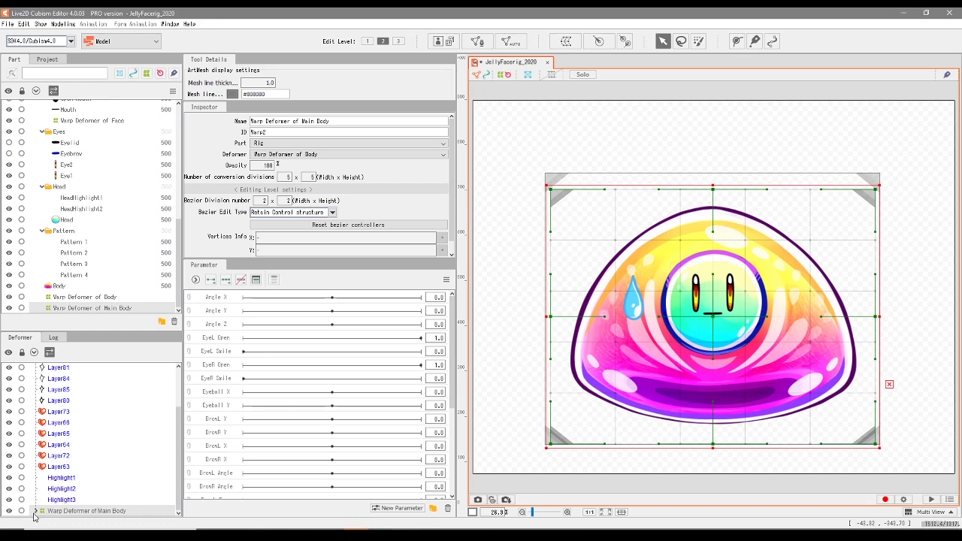
{"action": "left_click", "coordinate": [35, 511]}
{"action": "scroll", "coordinate": [178, 441], "scroll_direction": "down", "scroll_amount": 2}
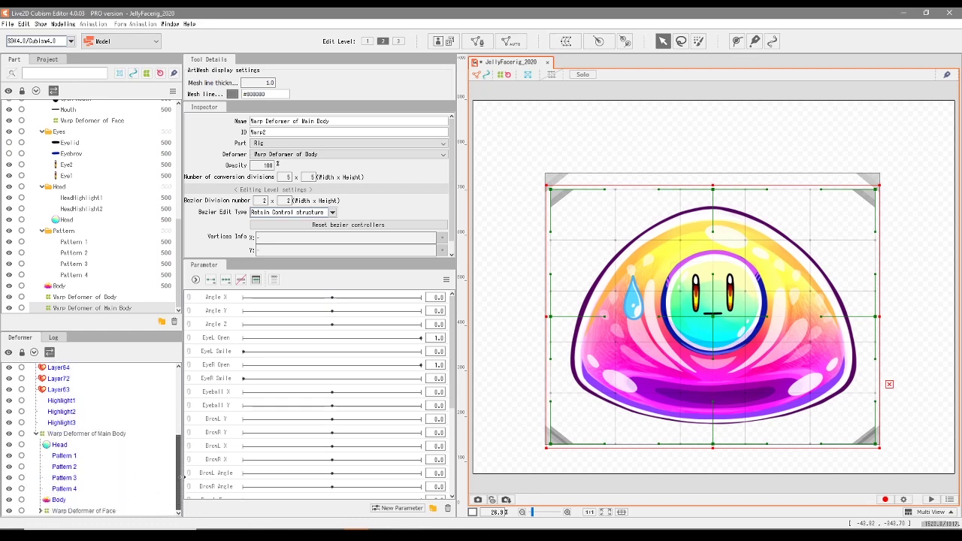
{"action": "left_click", "coordinate": [75, 512]}
{"action": "left_click", "coordinate": [40, 511]}
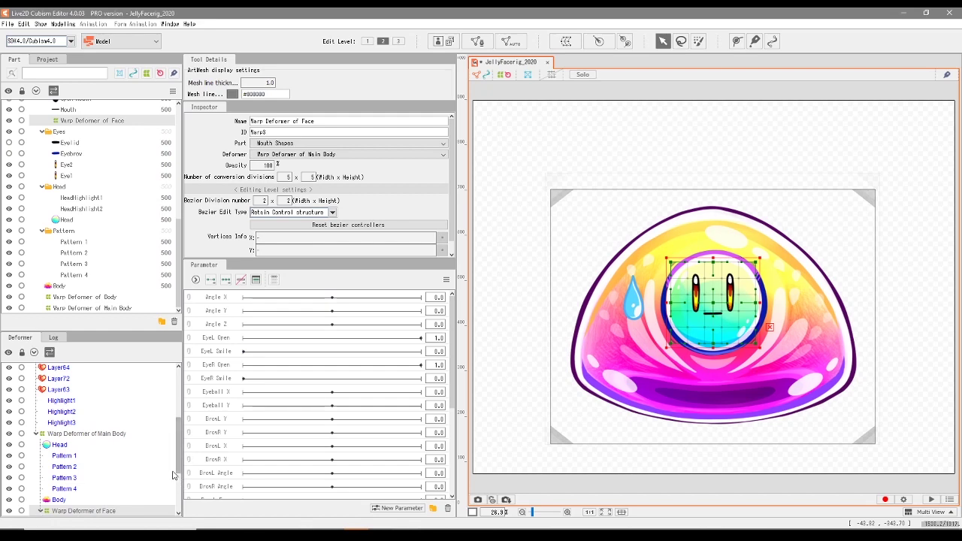
Try moving a corner control point of Warp Deformer of Face, and undo the test deformation.
{"action": "scroll", "coordinate": [178, 481], "scroll_direction": "down", "scroll_amount": 3}
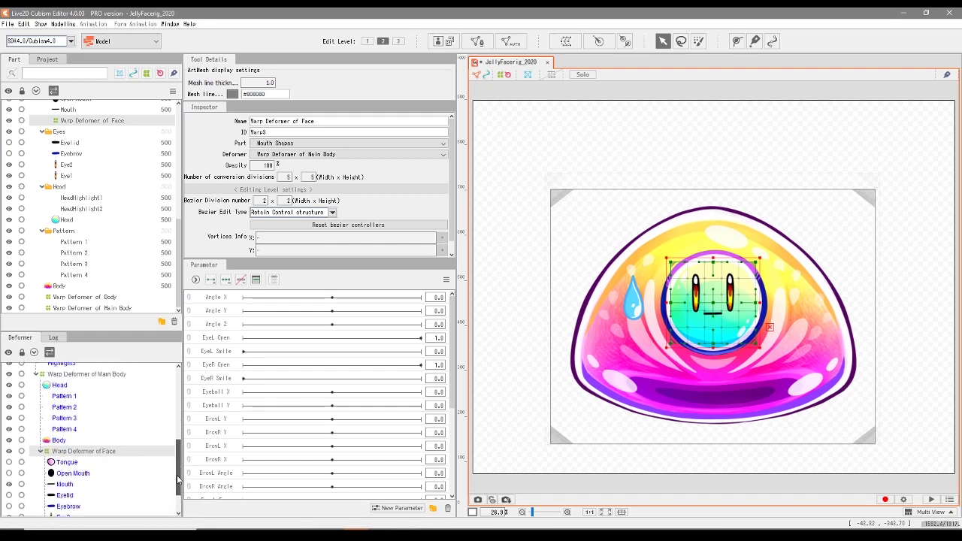
{"action": "scroll", "coordinate": [178, 481], "scroll_direction": "up", "scroll_amount": 1}
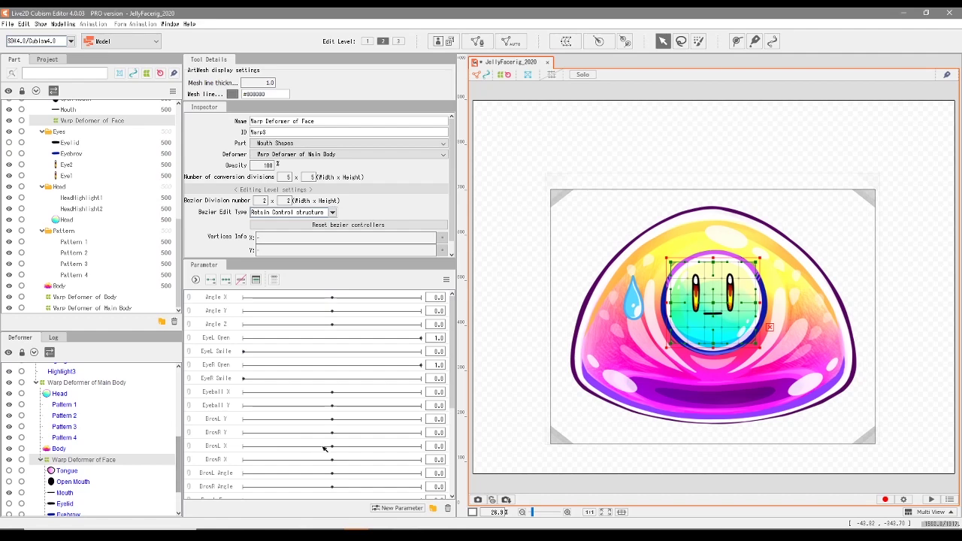
{"action": "mouse_move", "coordinate": [714, 304]}
{"action": "left_mouse_down"}
{"action": "mouse_move", "coordinate": [684, 300]}
{"action": "mouse_move", "coordinate": [729, 292]}
{"action": "mouse_move", "coordinate": [718, 291]}
{"action": "mouse_move", "coordinate": [708, 313]}
{"action": "left_mouse_up"}
{"action": "mouse_move", "coordinate": [674, 285]}
{"action": "left_mouse_down"}
{"action": "mouse_move", "coordinate": [678, 267]}
{"action": "mouse_move", "coordinate": [691, 272]}
{"action": "mouse_move", "coordinate": [675, 271]}
{"action": "left_mouse_up"}
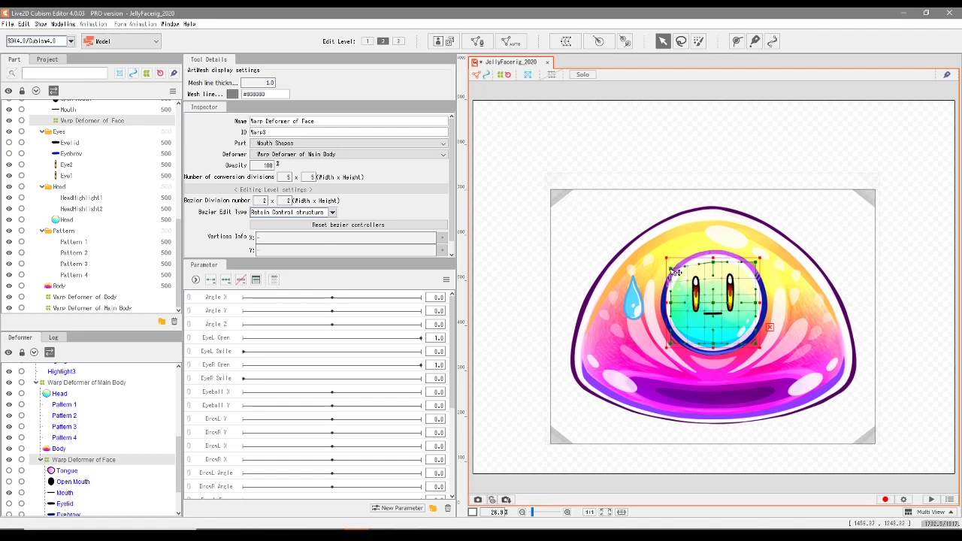
{"action": "key", "text": "ctrl+z"}
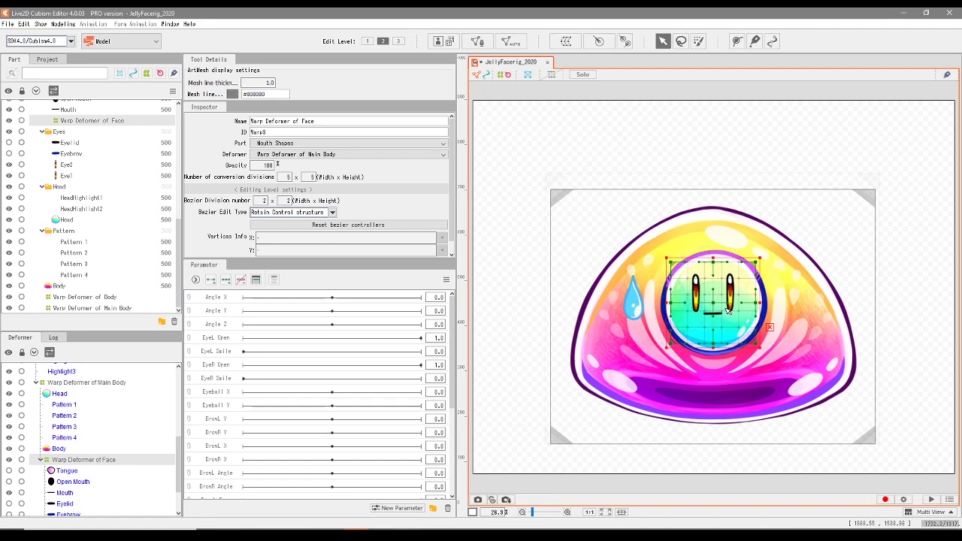
Try shifting individual grid points and Bezier handles of Warp Deformer of Face around the left eye, and undo the test changes.
{"action": "scroll", "coordinate": [727, 310], "scroll_direction": "up", "scroll_amount": 5}
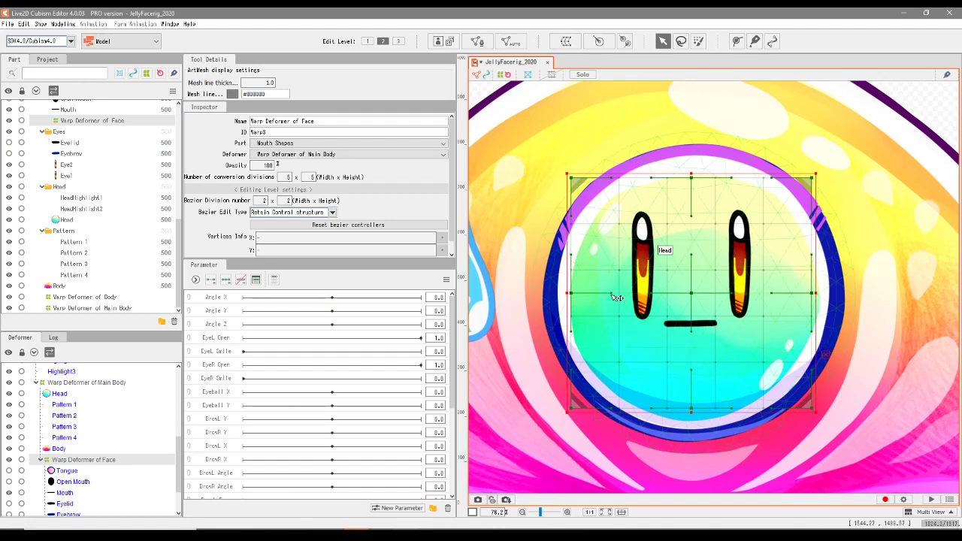
{"action": "left_click_drag", "start_coordinate": [613, 217], "coordinate": [633, 226]}
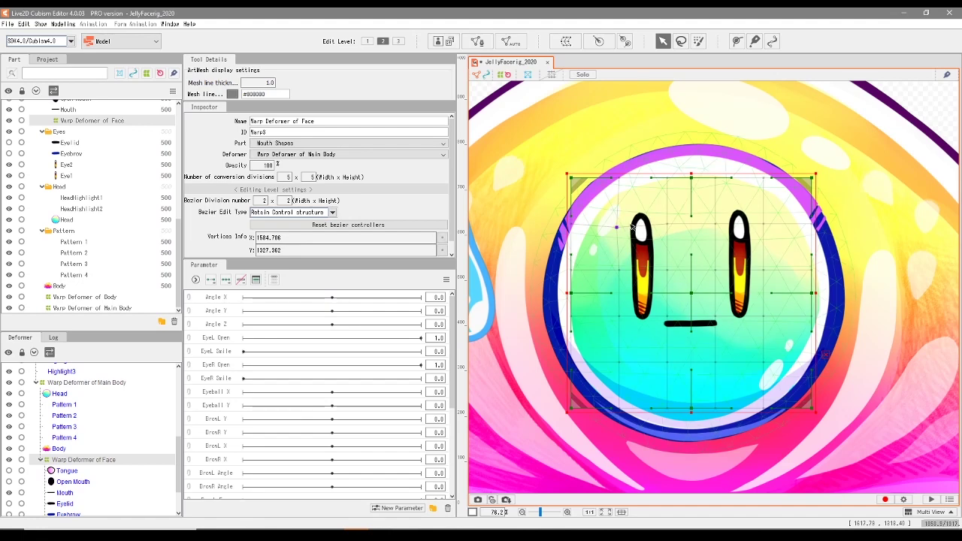
{"action": "left_click_drag", "start_coordinate": [630, 227], "coordinate": [631, 225]}
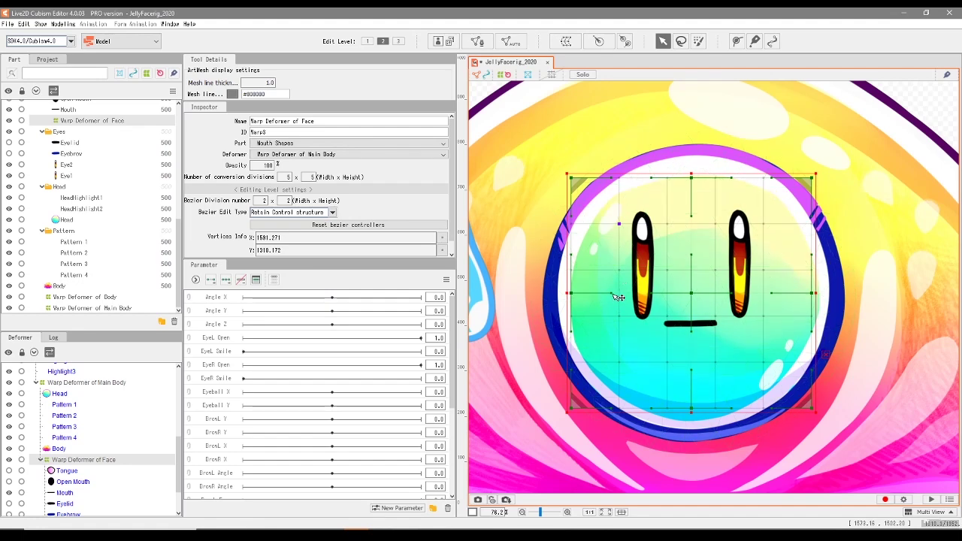
{"action": "mouse_move", "coordinate": [618, 295]}
{"action": "left_mouse_down"}
{"action": "mouse_move", "coordinate": [605, 275]}
{"action": "mouse_move", "coordinate": [621, 297]}
{"action": "mouse_move", "coordinate": [609, 287]}
{"action": "left_mouse_up"}
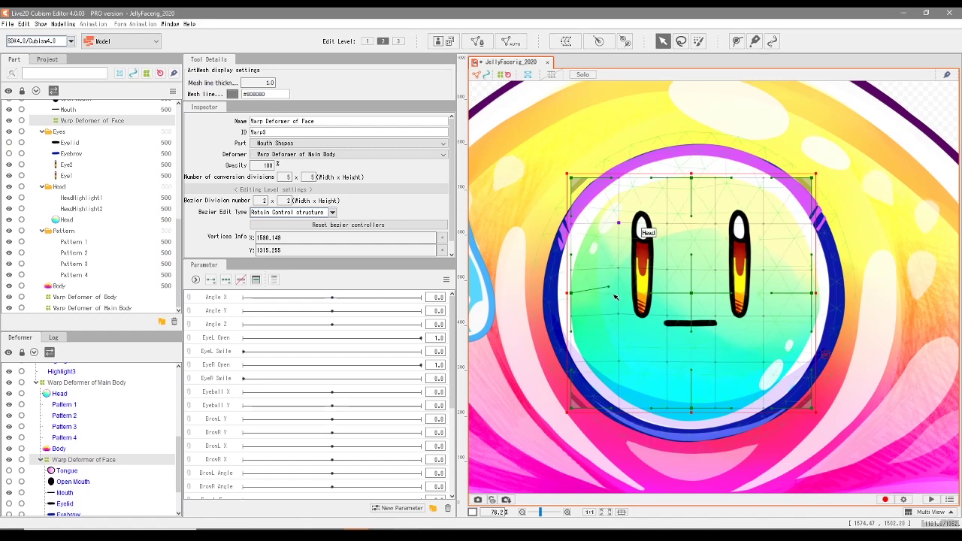
{"action": "key", "text": "ctrl+z"}
{"action": "key", "text": "ctrl+z"}
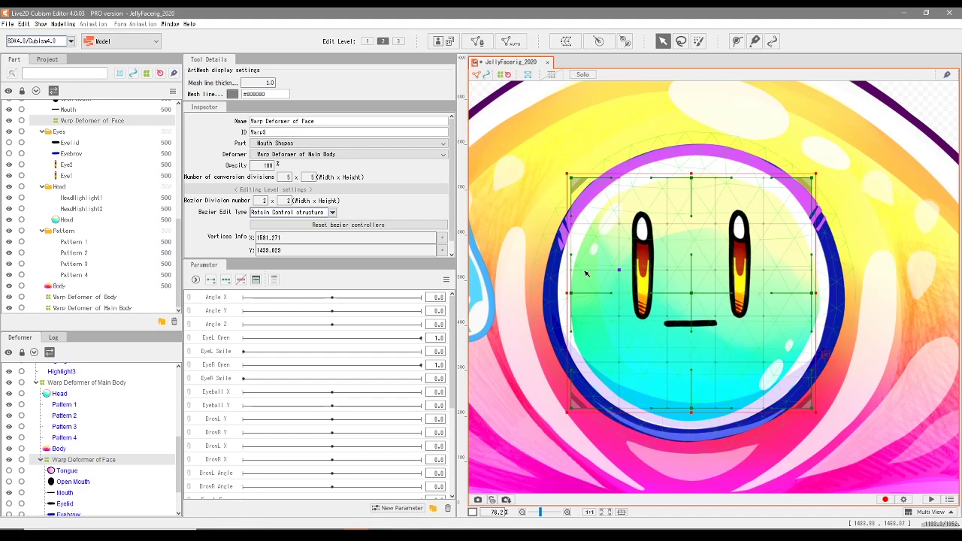
{"action": "mouse_move", "coordinate": [578, 259]}
{"action": "left_mouse_down"}
{"action": "mouse_move", "coordinate": [576, 248]}
{"action": "mouse_move", "coordinate": [583, 258]}
{"action": "left_mouse_up"}
{"action": "key", "text": "ctrl+z"}
Try moving the whole Warp Deformer of Face across the head, and restore its original position.
{"action": "scroll", "coordinate": [775, 300], "scroll_direction": "down", "scroll_amount": 2}
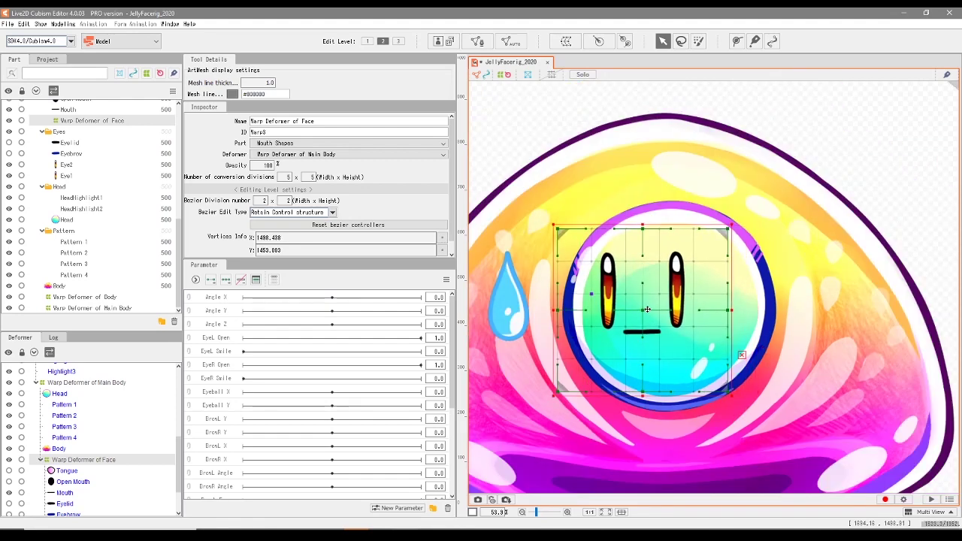
{"action": "left_click_drag", "start_coordinate": [644, 309], "coordinate": [668, 314]}
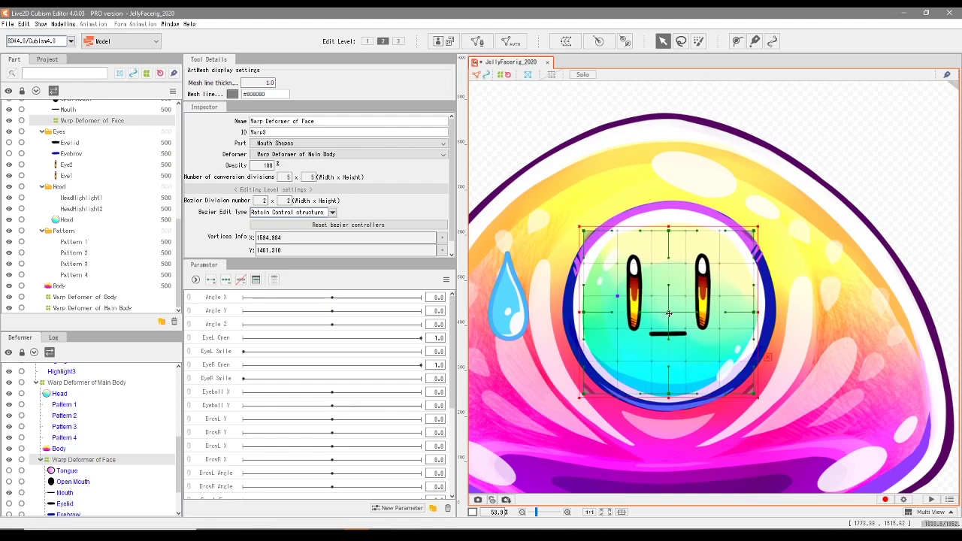
{"action": "key", "text": "ctrl+z"}
{"action": "key", "text": "ctrl+y"}
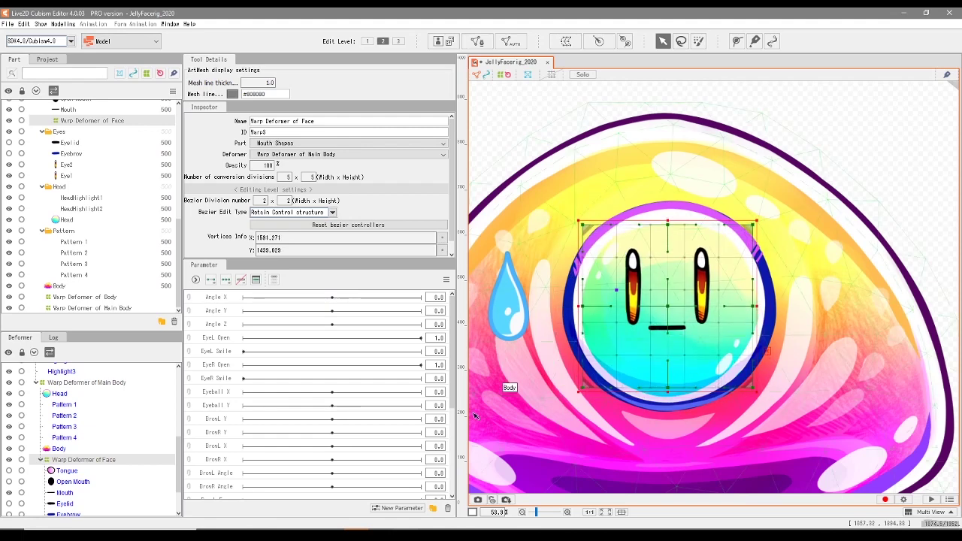
Move HeadHighlight1 and HeadHighlight2 out of Warp Deformer of Face to sit above Head under Warp Deformer of Main Body.
{"action": "scroll", "coordinate": [180, 492], "scroll_direction": "down", "scroll_amount": 2}
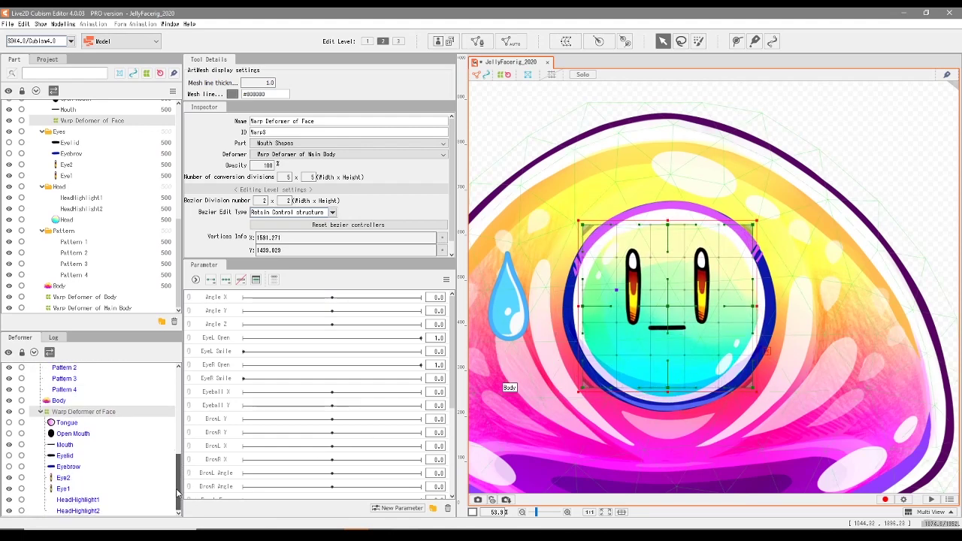
{"action": "left_click", "coordinate": [79, 500]}
{"action": "left_click", "coordinate": [88, 512], "text": "ctrl"}
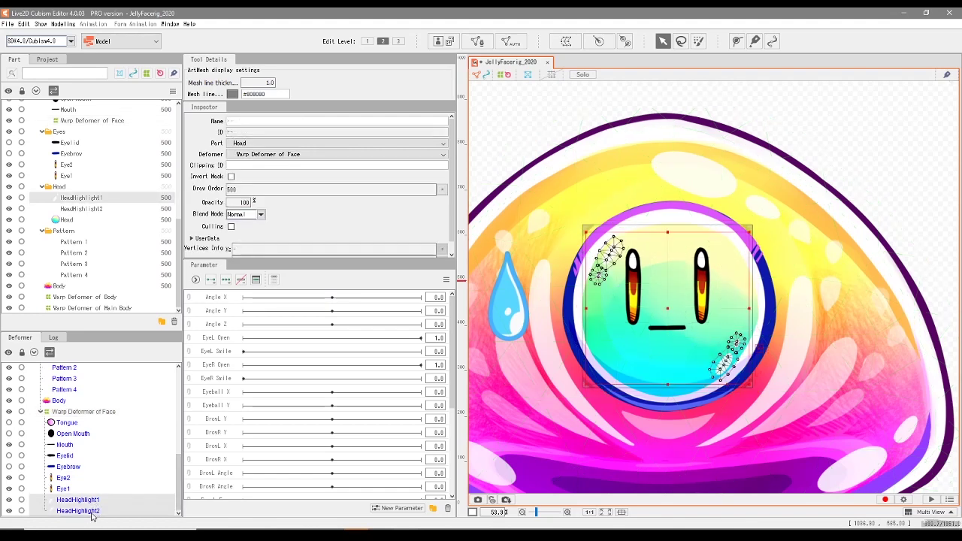
{"action": "mouse_move", "coordinate": [179, 499]}
{"action": "left_mouse_down"}
{"action": "mouse_move", "coordinate": [181, 472]}
{"action": "mouse_move", "coordinate": [182, 492]}
{"action": "left_mouse_up"}
{"action": "left_click", "coordinate": [98, 502]}
{"action": "left_click_drag", "start_coordinate": [98, 502], "coordinate": [95, 502]}
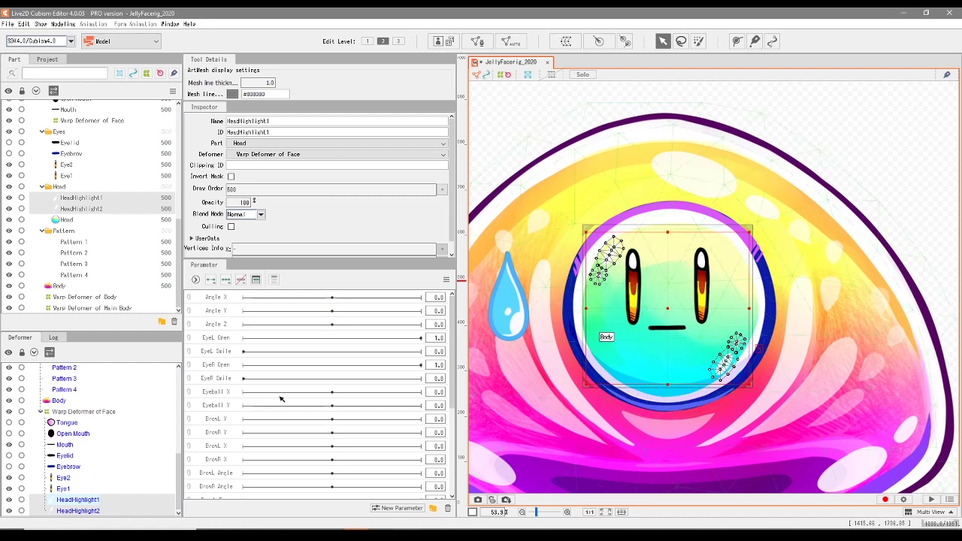
{"action": "left_click_drag", "start_coordinate": [87, 505], "coordinate": [99, 391]}
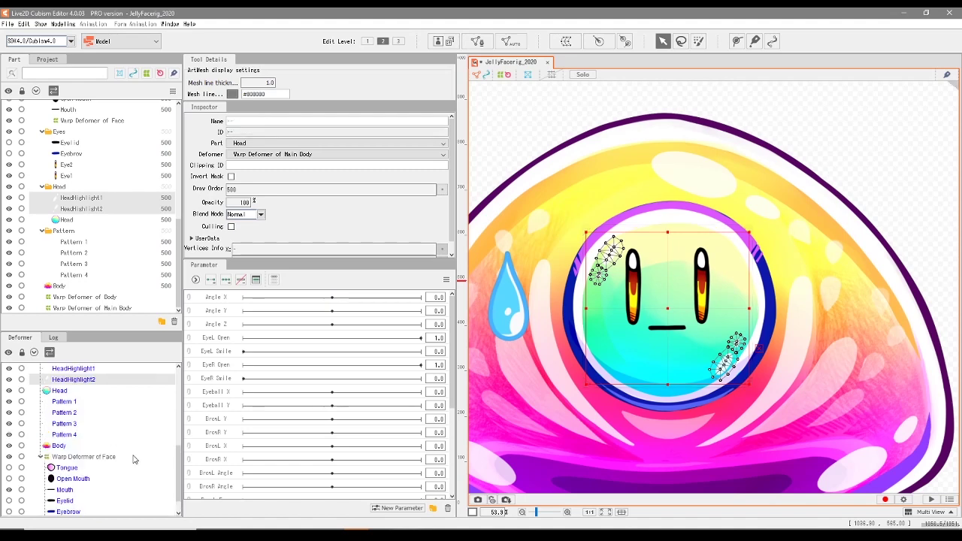
Create a warp deformer named "Warp Deformer of Head" as parent of HeadHighlight1, HeadHighlight2 and Head.
{"action": "scroll", "coordinate": [94, 474], "scroll_direction": "down", "scroll_amount": 1}
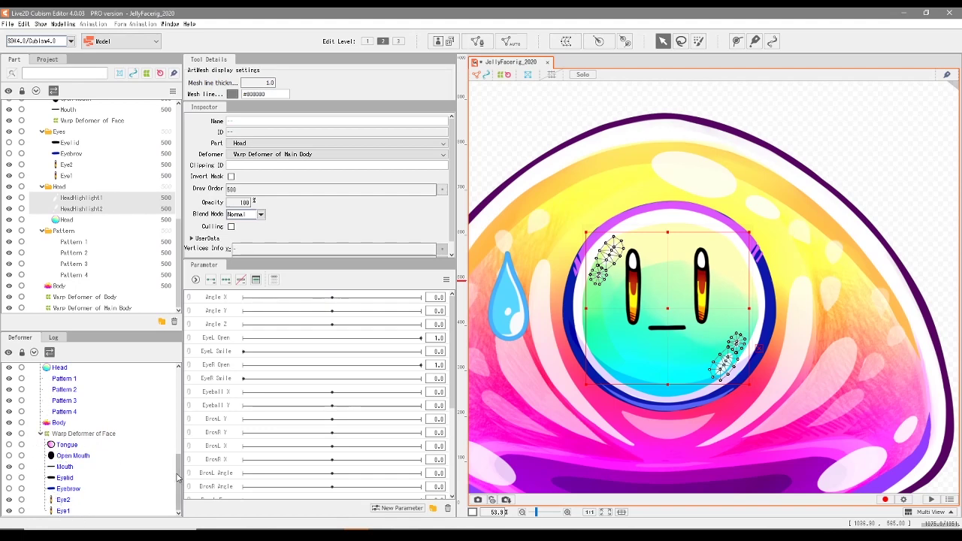
{"action": "scroll", "coordinate": [56, 428], "scroll_direction": "up", "scroll_amount": 3}
{"action": "left_click", "coordinate": [68, 417]}
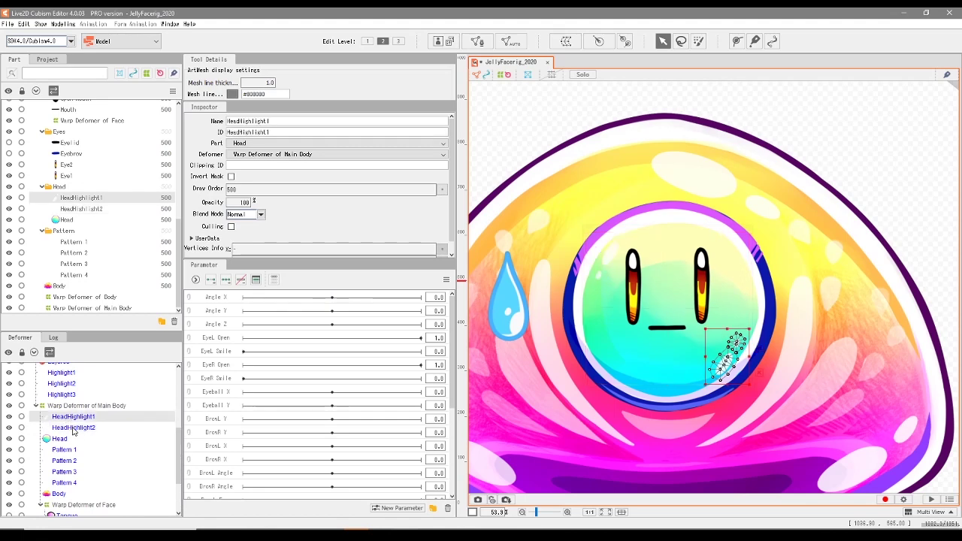
{"action": "left_click", "coordinate": [73, 428], "text": "ctrl"}
{"action": "left_click", "coordinate": [60, 439], "text": "ctrl"}
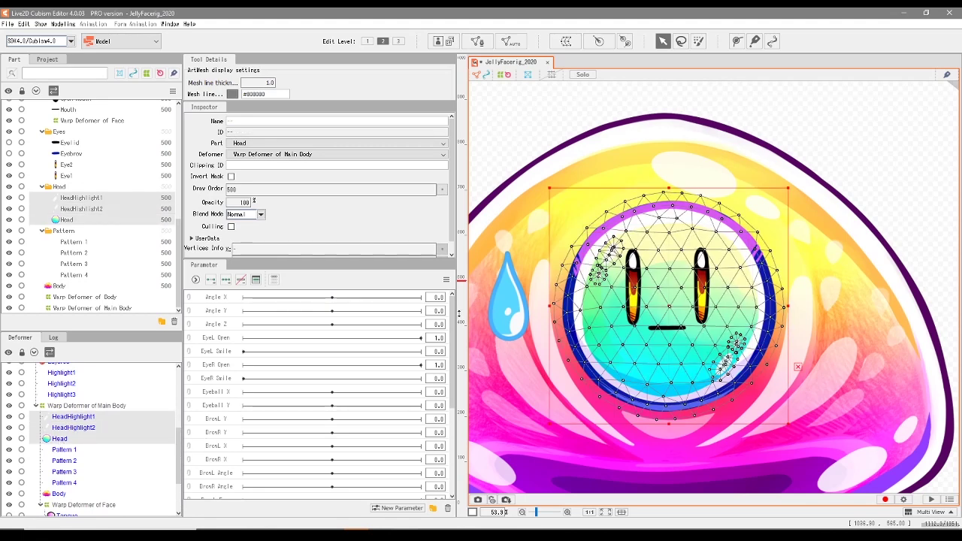
{"action": "left_click", "coordinate": [566, 41]}
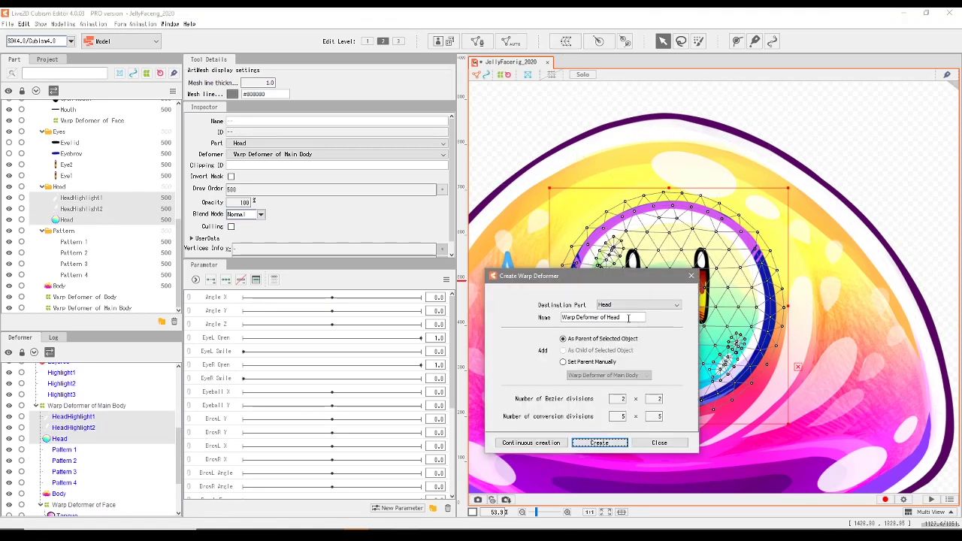
{"action": "left_click", "coordinate": [595, 443]}
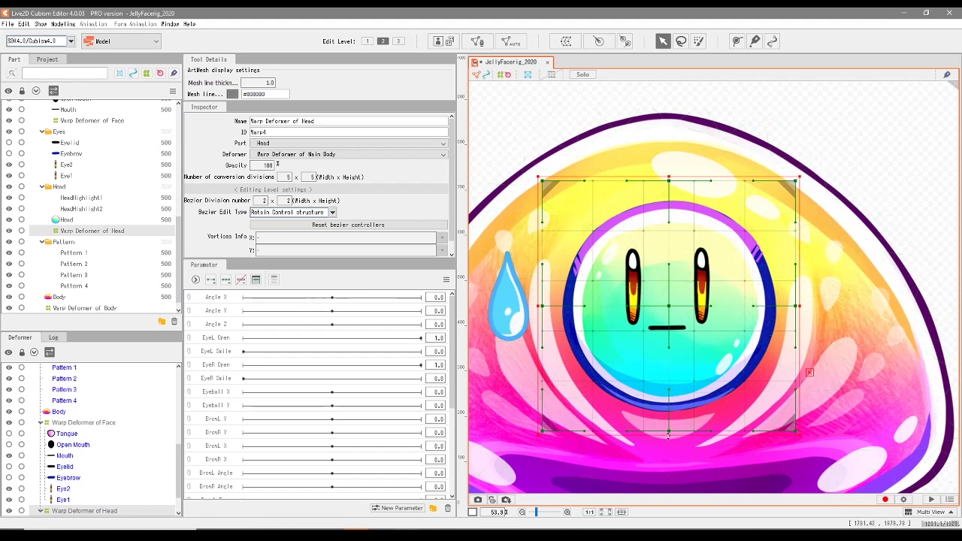
Shrink the frame of Warp Deformer of Head on all four sides to fit closely around the round head.
{"action": "left_click_drag", "start_coordinate": [668, 434], "coordinate": [669, 422]}
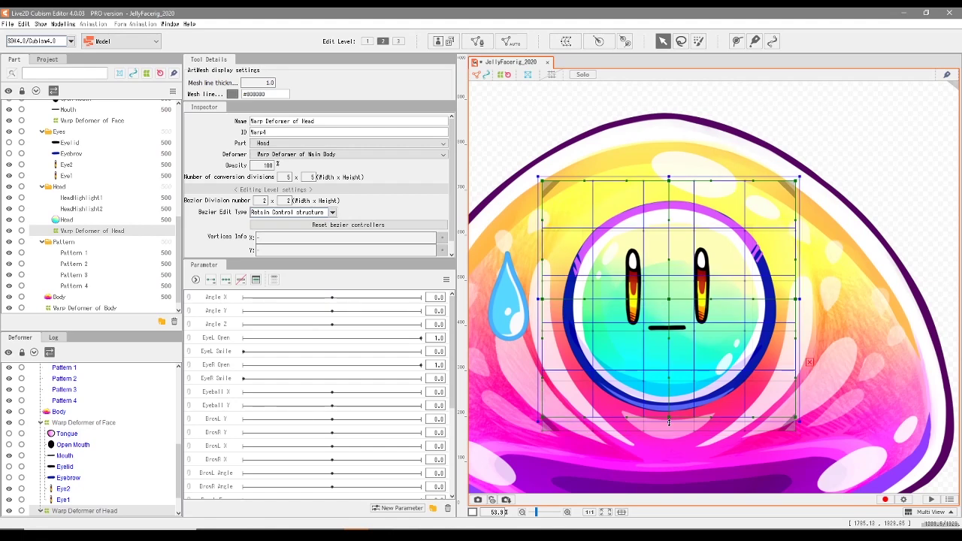
{"action": "left_click_drag", "start_coordinate": [669, 422], "coordinate": [668, 423]}
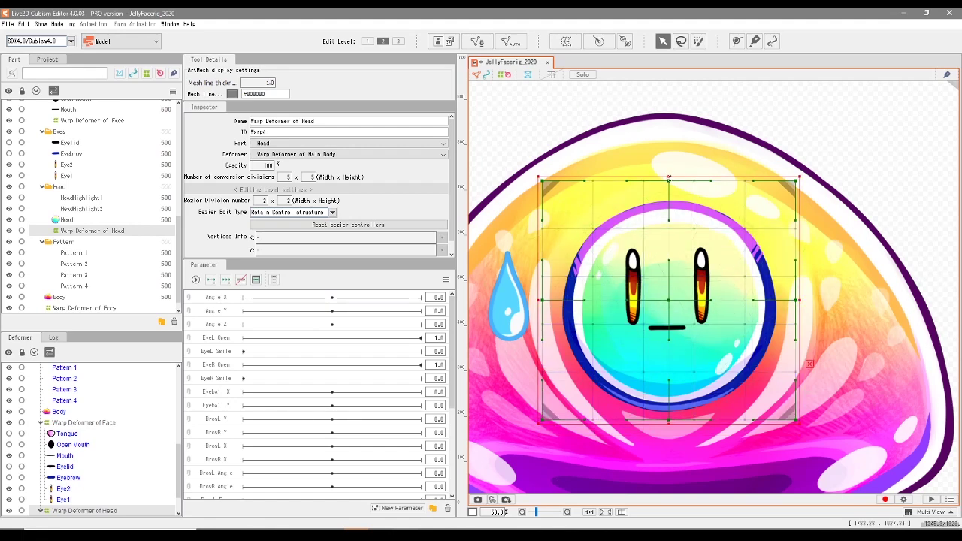
{"action": "left_click_drag", "start_coordinate": [669, 177], "coordinate": [669, 194]}
{"action": "left_click_drag", "start_coordinate": [539, 308], "coordinate": [553, 308]}
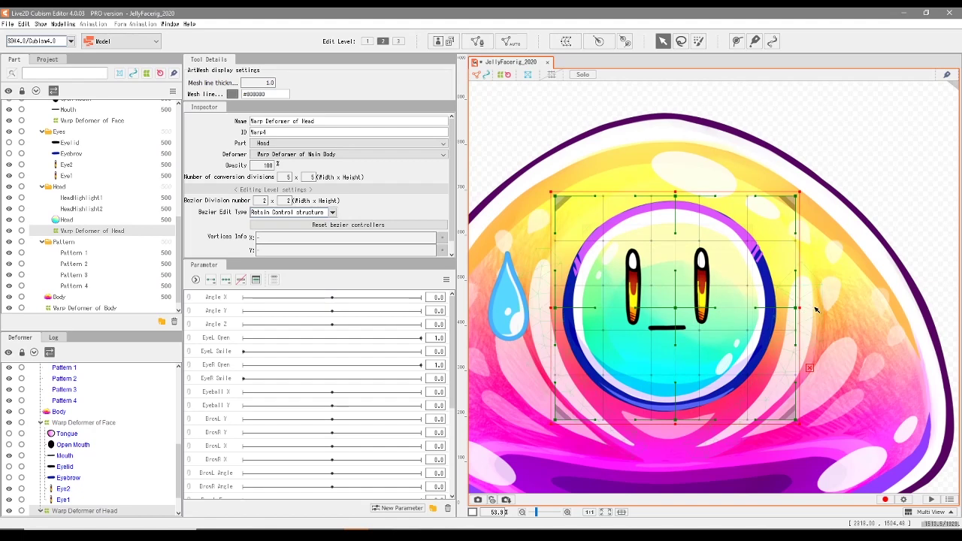
{"action": "left_click_drag", "start_coordinate": [802, 307], "coordinate": [791, 308]}
{"action": "left_click_drag", "start_coordinate": [553, 308], "coordinate": [554, 308]}
{"action": "left_click_drag", "start_coordinate": [790, 308], "coordinate": [786, 308]}
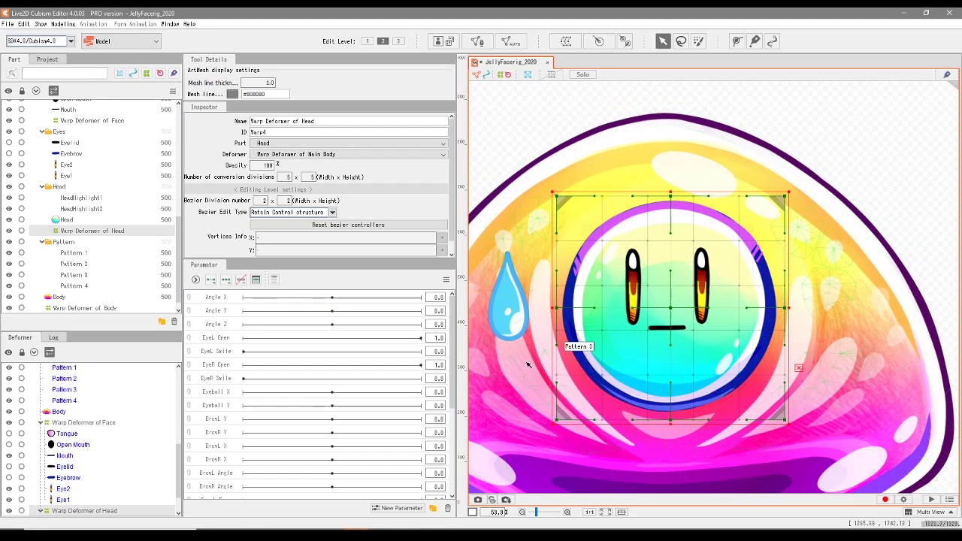
{"action": "left_click_drag", "start_coordinate": [554, 308], "coordinate": [556, 309]}
Try pulling the upper-left corner of Warp Deformer of Head inward, and undo the test deformation.
{"action": "left_click", "coordinate": [557, 372]}
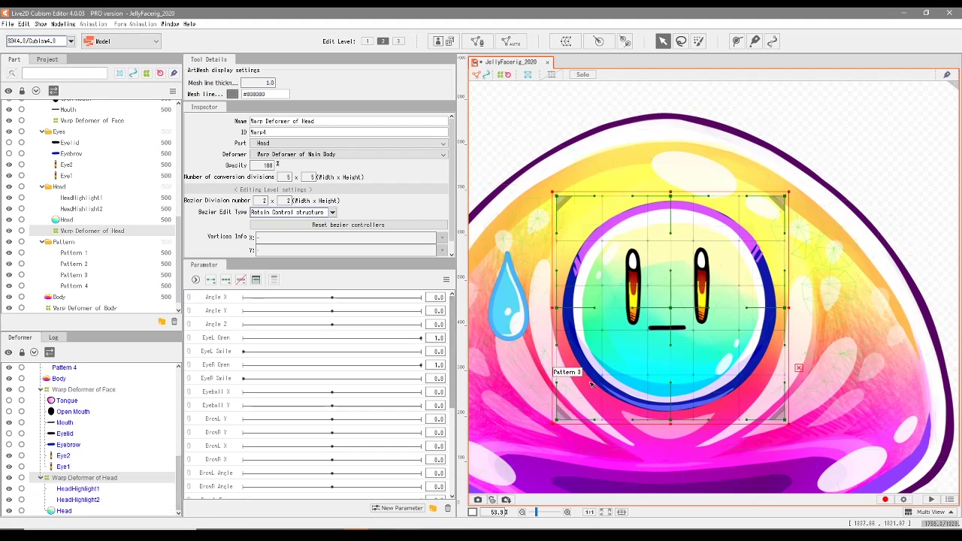
{"action": "left_click_drag", "start_coordinate": [563, 201], "coordinate": [587, 214]}
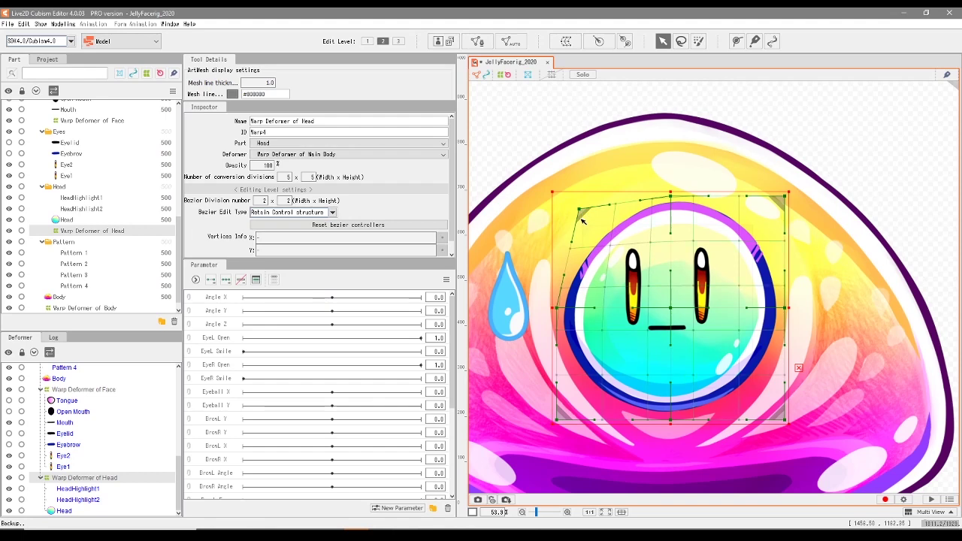
{"action": "key", "text": "ctrl+z"}
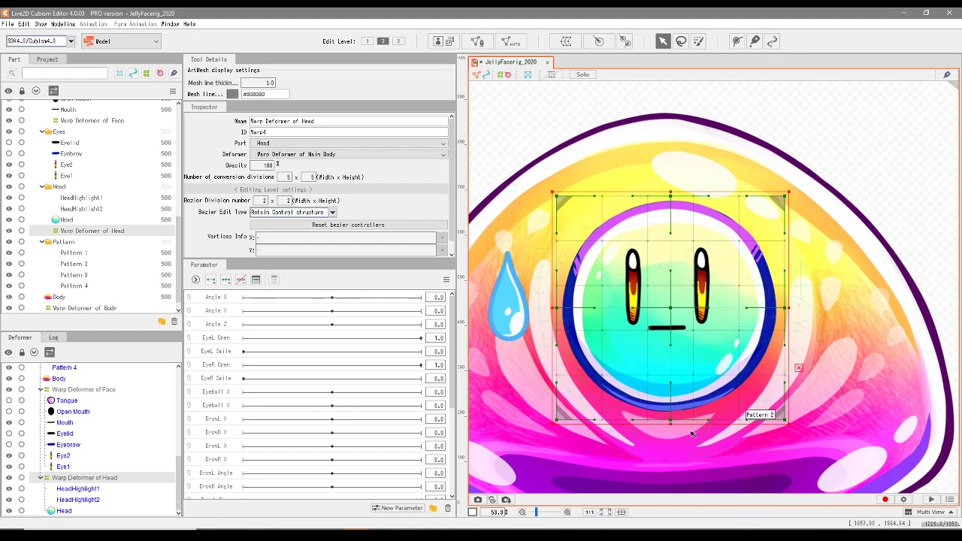
Create a rotation deformer named "Head Rotation" as parent of Warp Deformer of Head, then test its rotation and undo the test.
{"action": "left_click_drag", "start_coordinate": [748, 296], "coordinate": [780, 303]}
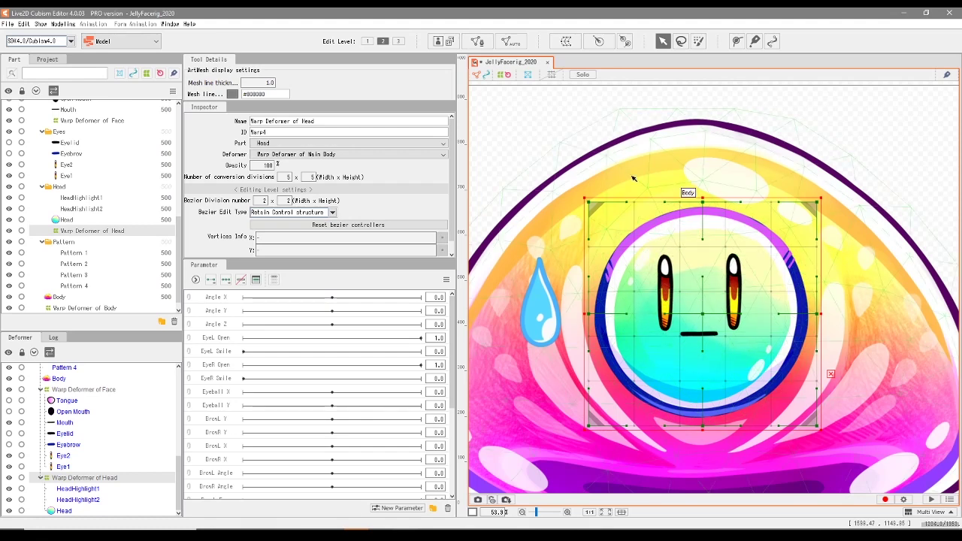
{"action": "left_click", "coordinate": [598, 40]}
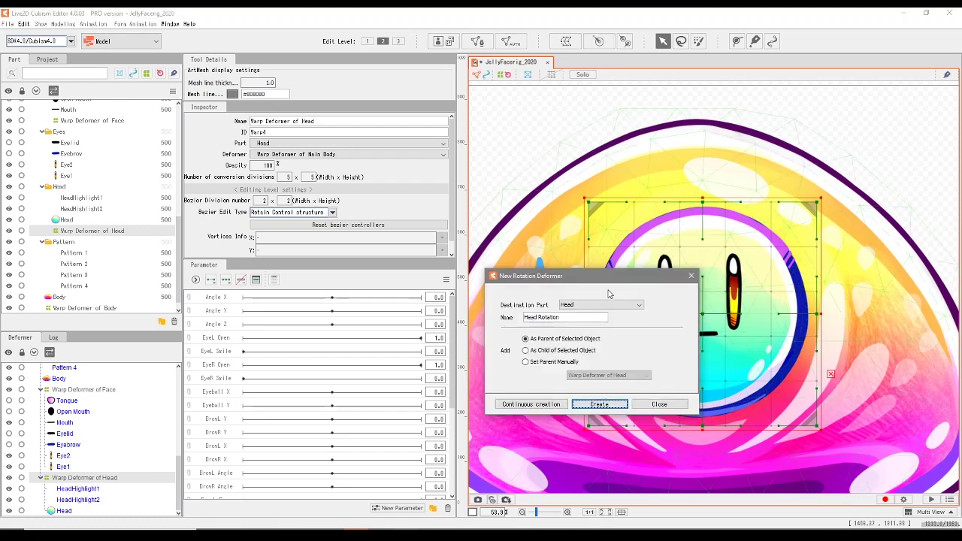
{"action": "left_click", "coordinate": [599, 405]}
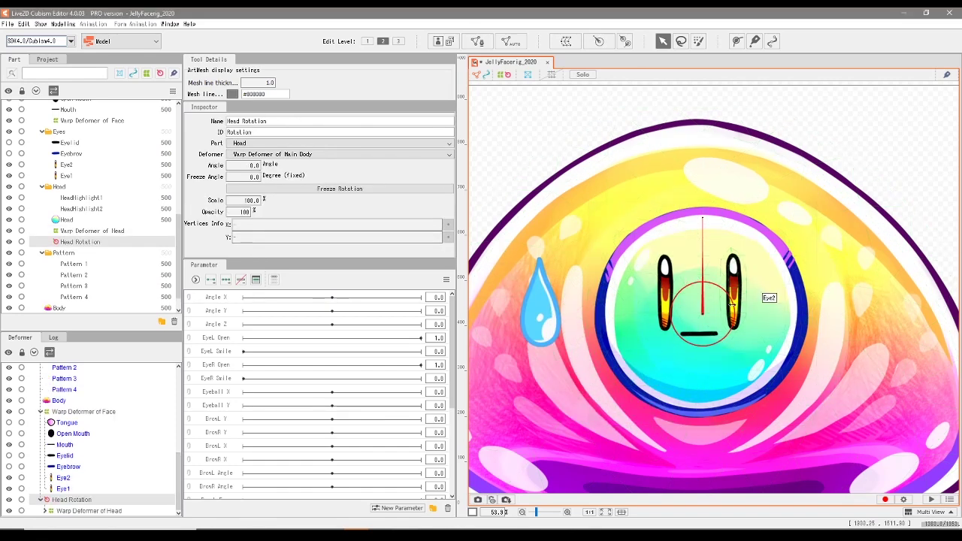
{"action": "mouse_move", "coordinate": [702, 216]}
{"action": "left_mouse_down"}
{"action": "mouse_move", "coordinate": [720, 218]}
{"action": "mouse_move", "coordinate": [695, 220]}
{"action": "left_mouse_up"}
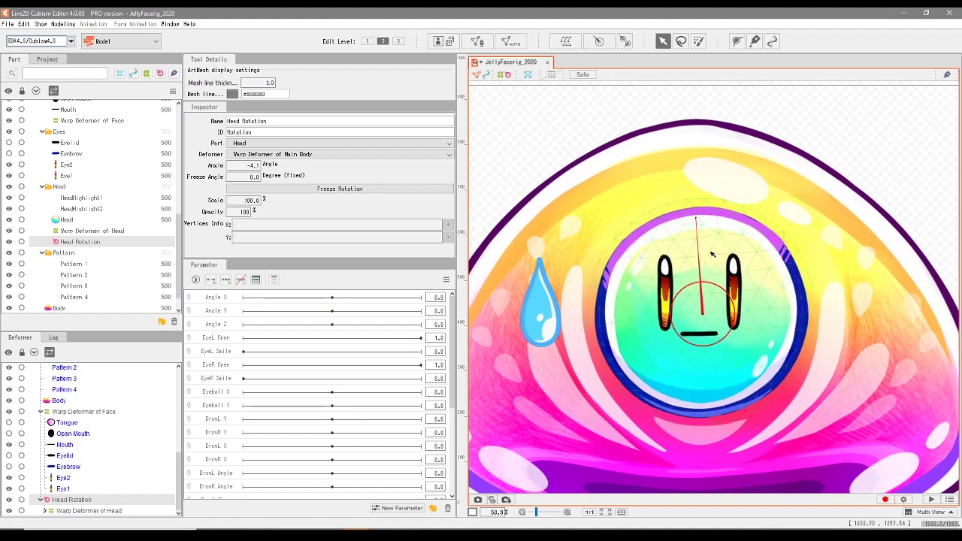
{"action": "key", "text": "ctrl+z"}
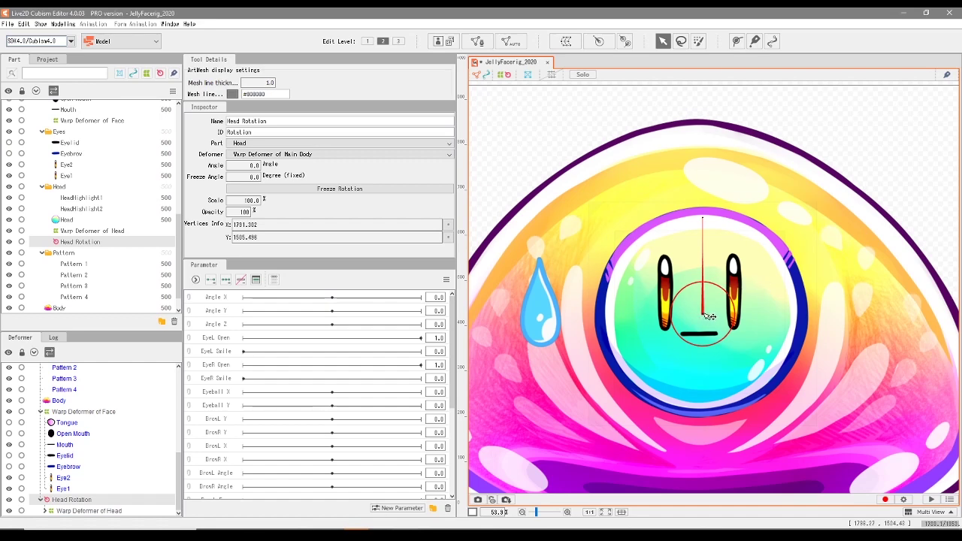
Move the Head Rotation pivot down to the head's lower edge, test the rotation around it, and undo the test rotation.
{"action": "left_click_drag", "start_coordinate": [707, 315], "coordinate": [708, 412]}
{"action": "left_click_drag", "start_coordinate": [699, 311], "coordinate": [720, 343]}
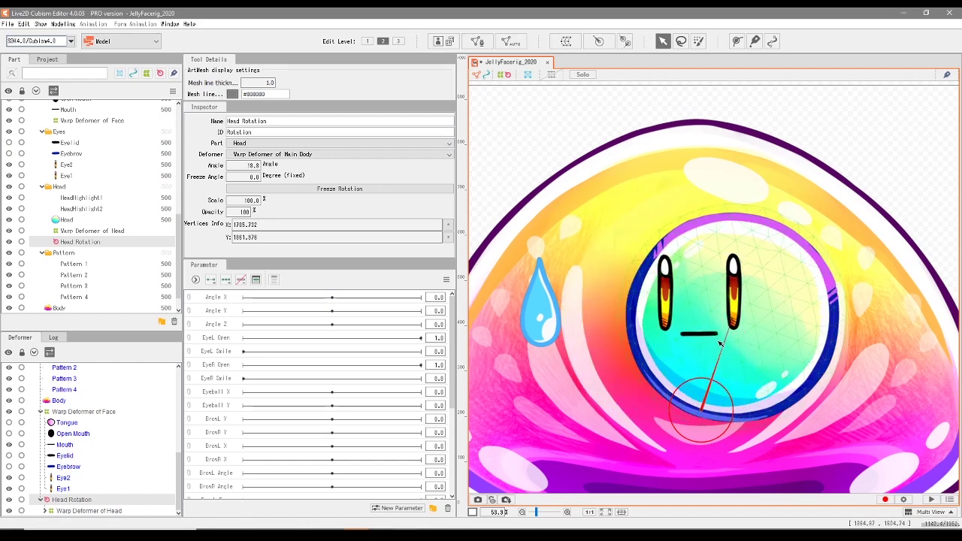
{"action": "key", "text": "ctrl+z"}
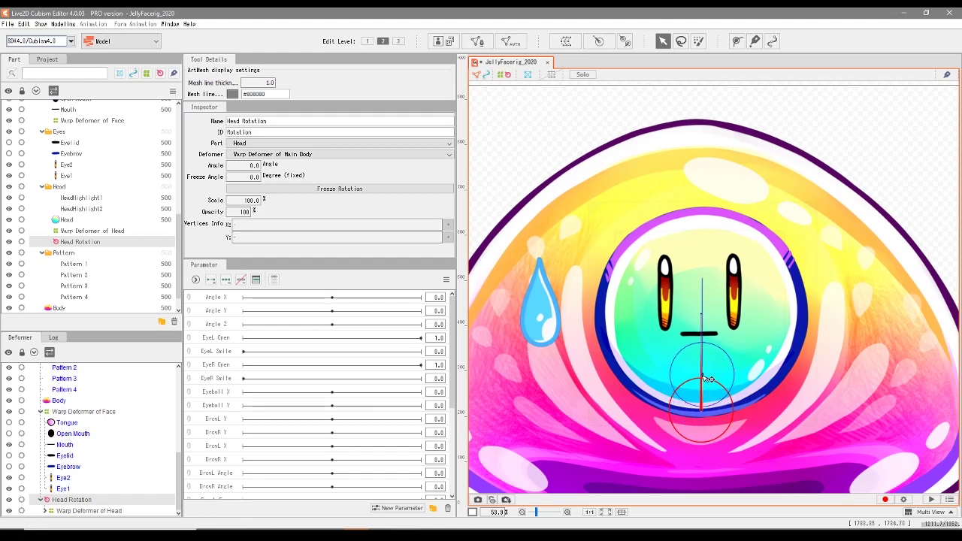
Raise the Head Rotation pivot to just inside the head's lower edge, then test tilting the head both ways and undo the tests.
{"action": "left_click_drag", "start_coordinate": [707, 380], "coordinate": [710, 306]}
{"action": "left_click_drag", "start_coordinate": [698, 303], "coordinate": [715, 309]}
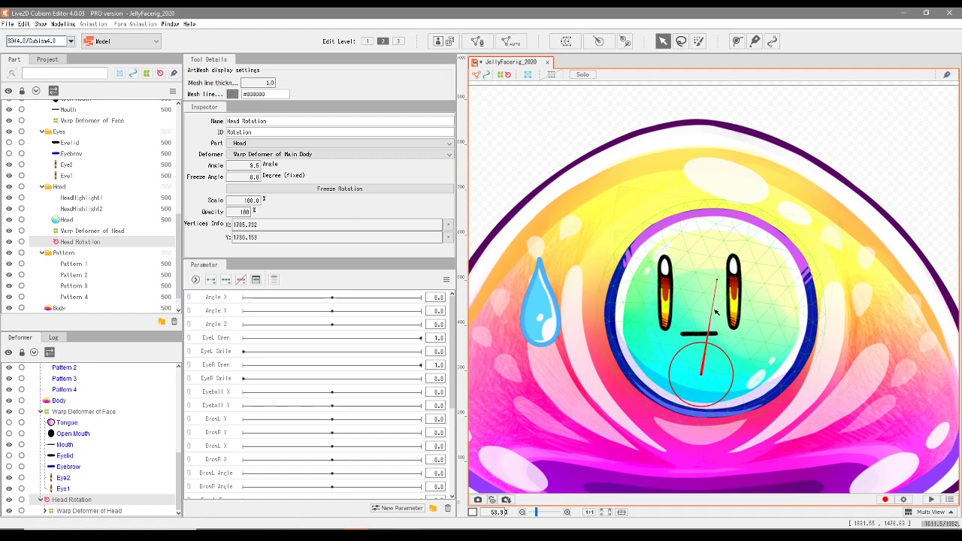
{"action": "mouse_move", "coordinate": [717, 296]}
{"action": "left_mouse_down"}
{"action": "mouse_move", "coordinate": [732, 252]}
{"action": "mouse_move", "coordinate": [703, 259]}
{"action": "mouse_move", "coordinate": [725, 267]}
{"action": "mouse_move", "coordinate": [717, 282]}
{"action": "left_mouse_up"}
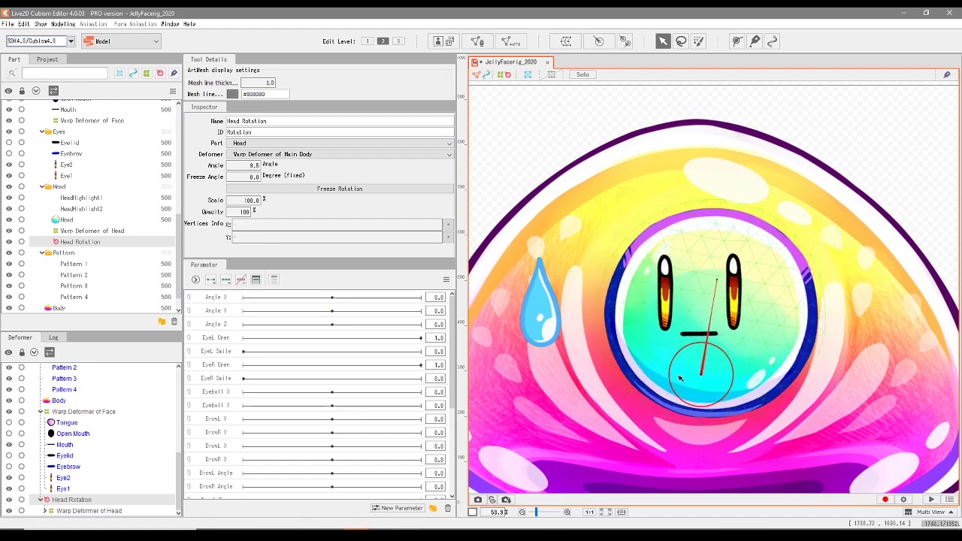
{"action": "key", "text": "ctrl+z"}
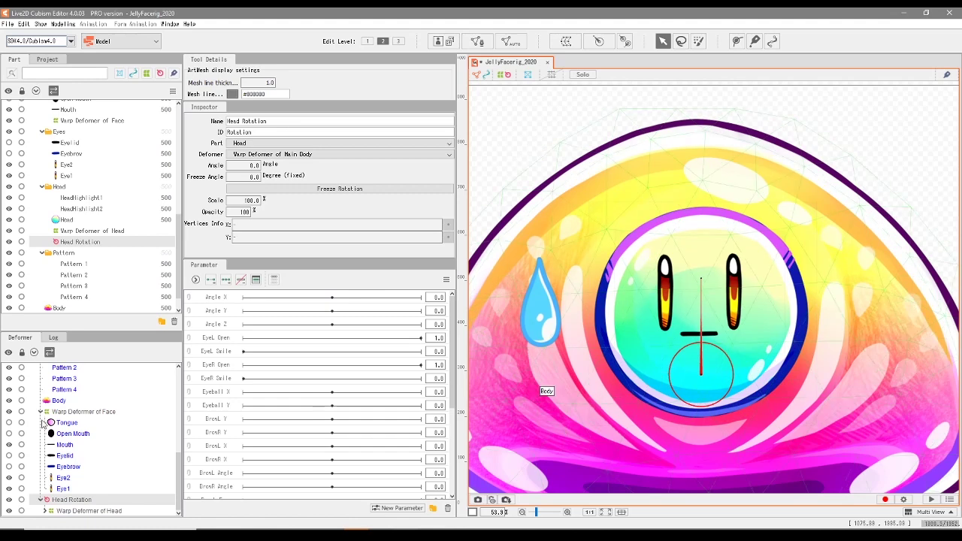
{"action": "left_click_drag", "start_coordinate": [701, 280], "coordinate": [675, 288]}
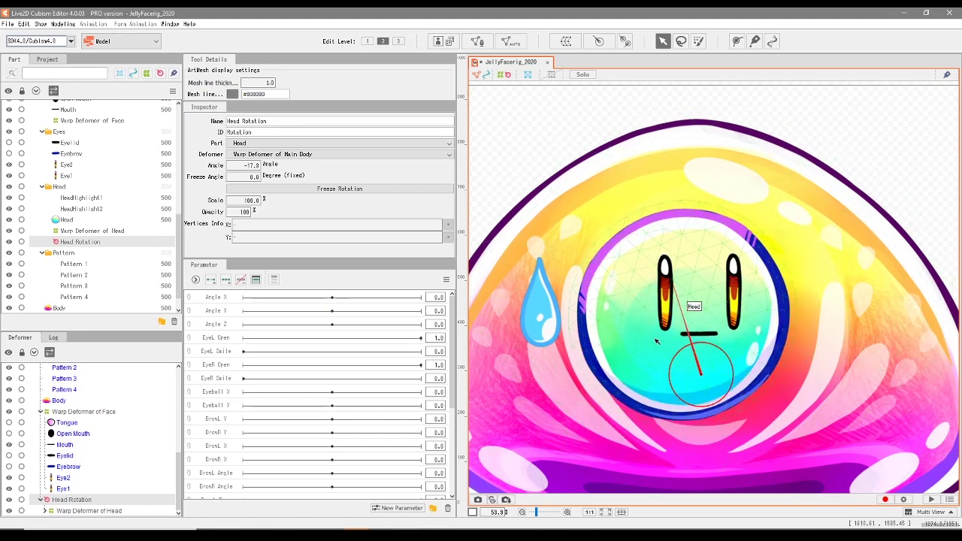
{"action": "key", "text": "ctrl+z"}
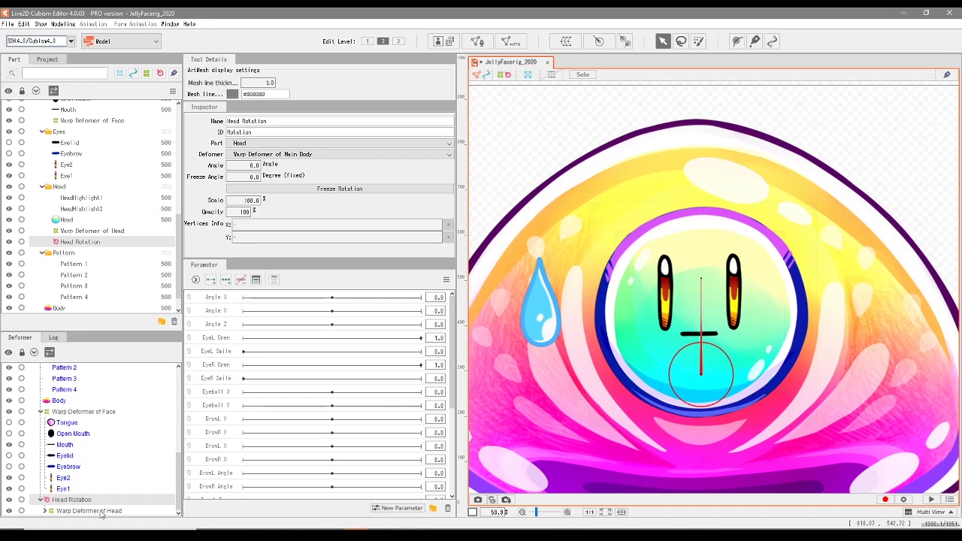
Make Warp Deformer of Face a child of Head Rotation and test tilting the head together with the face.
{"action": "left_click", "coordinate": [40, 412]}
{"action": "left_click", "coordinate": [73, 489]}
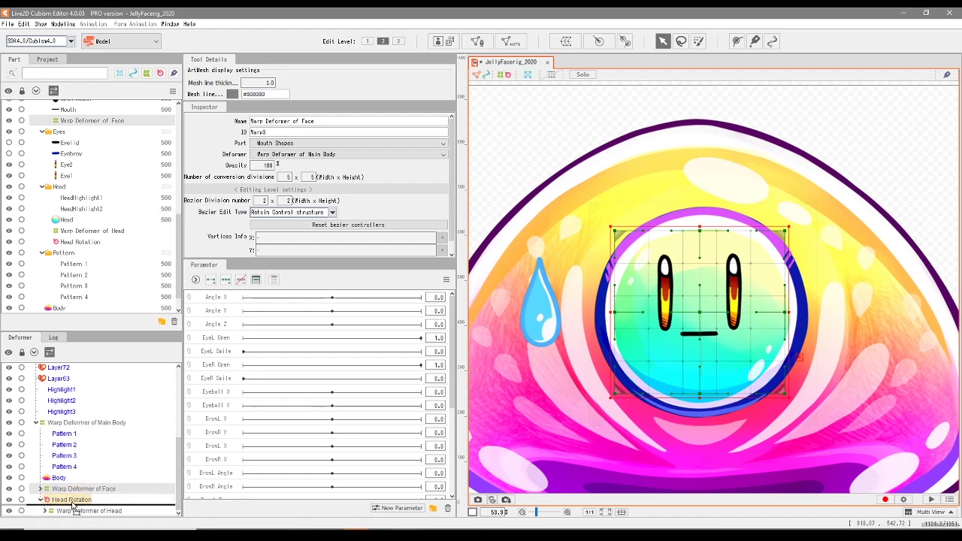
{"action": "left_click_drag", "start_coordinate": [84, 492], "coordinate": [89, 511]}
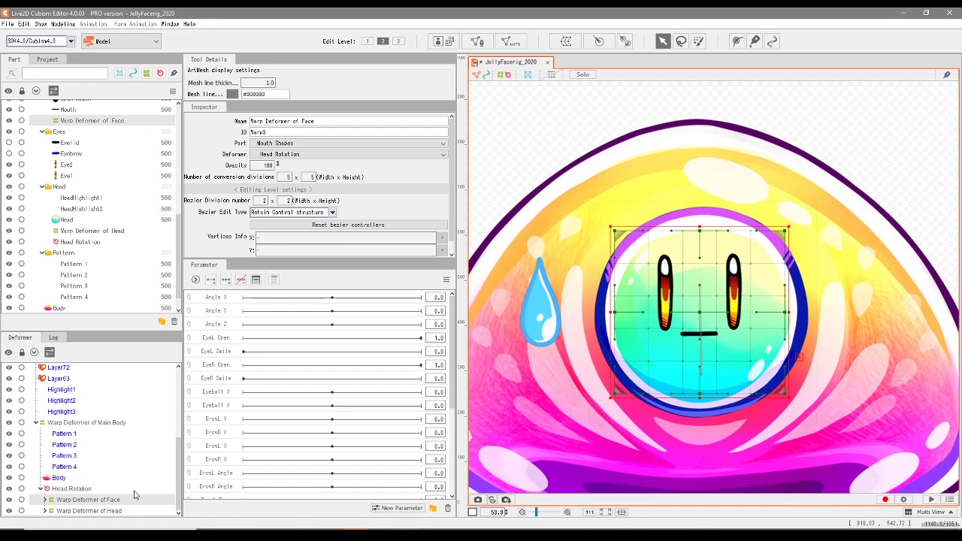
{"action": "left_click", "coordinate": [75, 488]}
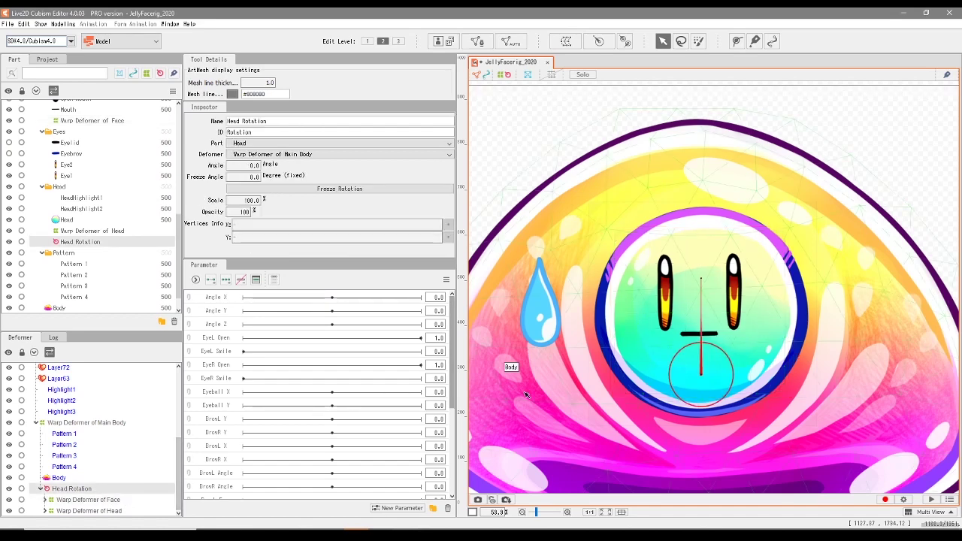
{"action": "mouse_move", "coordinate": [701, 276]}
{"action": "left_mouse_down"}
{"action": "mouse_move", "coordinate": [665, 279]}
{"action": "mouse_move", "coordinate": [726, 282]}
{"action": "mouse_move", "coordinate": [669, 286]}
{"action": "mouse_move", "coordinate": [677, 297]}
{"action": "mouse_move", "coordinate": [733, 301]}
{"action": "mouse_move", "coordinate": [680, 316]}
{"action": "mouse_move", "coordinate": [728, 325]}
{"action": "mouse_move", "coordinate": [696, 322]}
{"action": "mouse_move", "coordinate": [708, 325]}
{"action": "mouse_move", "coordinate": [699, 286]}
{"action": "left_mouse_up"}
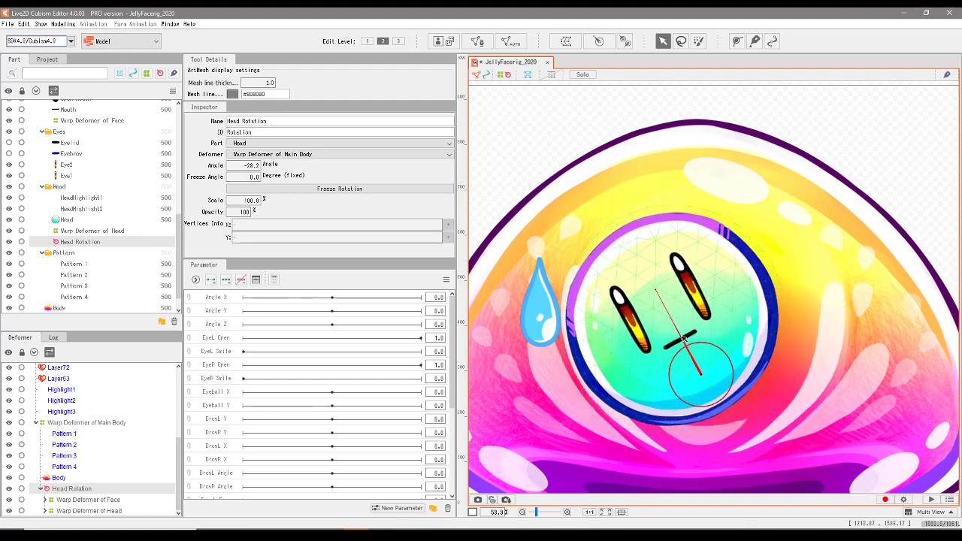
Try pulling the top middle point of Warp Deformer of Body down toward the face, and undo the test deformation.
{"action": "left_click", "coordinate": [543, 369]}
{"action": "scroll", "coordinate": [656, 262], "scroll_direction": "down", "scroll_amount": 3}
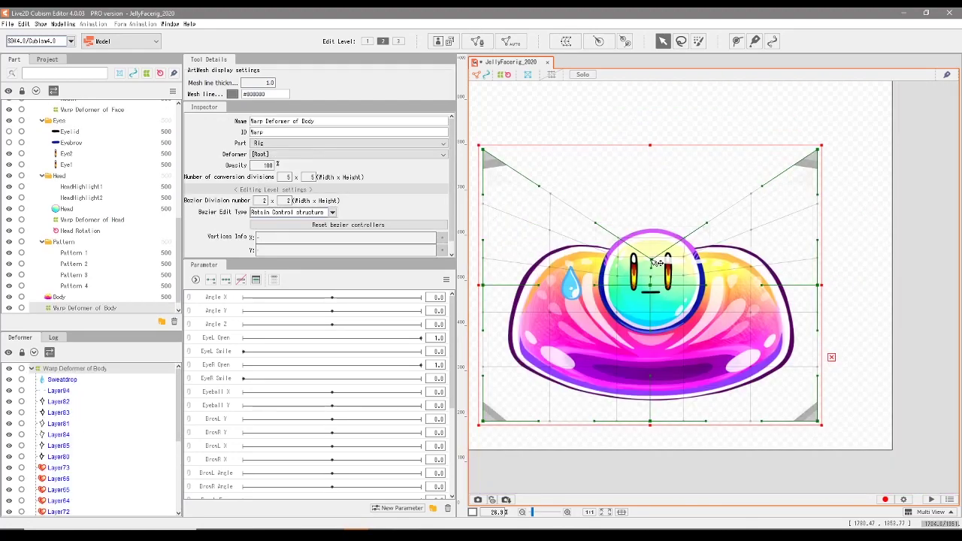
{"action": "left_click_drag", "start_coordinate": [656, 262], "coordinate": [621, 210]}
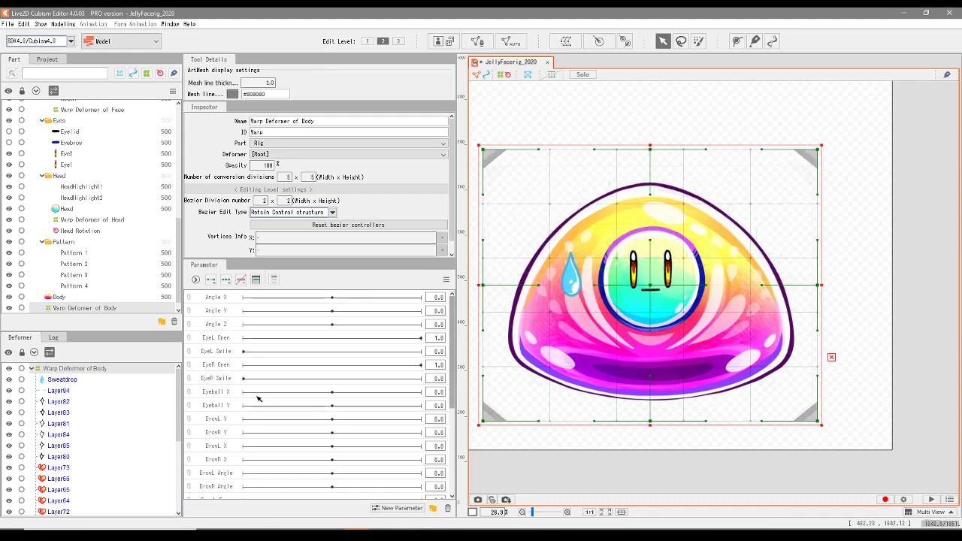
Nest Warp Deformer of Face inside Warp Deformer of Head and expand it to check its child parts.
{"action": "scroll", "coordinate": [180, 402], "scroll_direction": "down", "scroll_amount": 4}
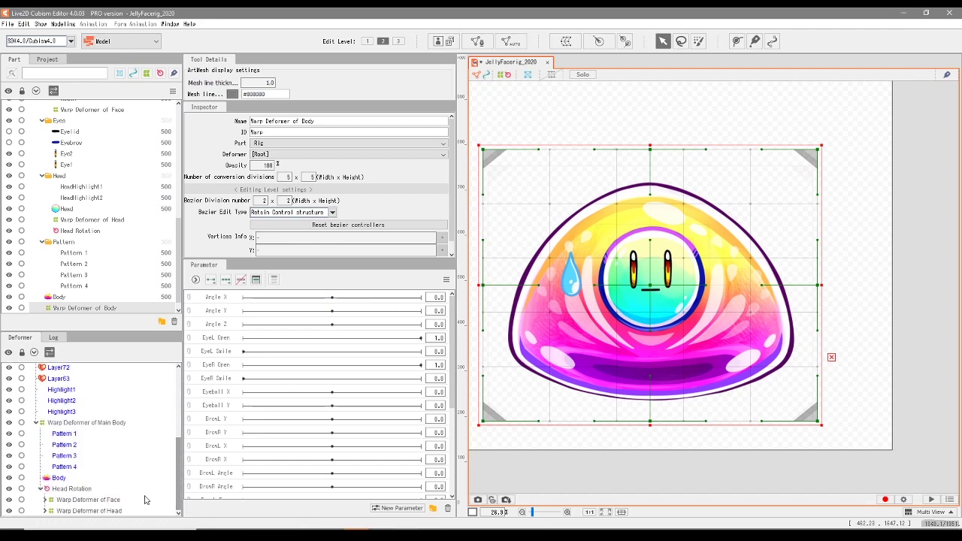
{"action": "left_click", "coordinate": [92, 500]}
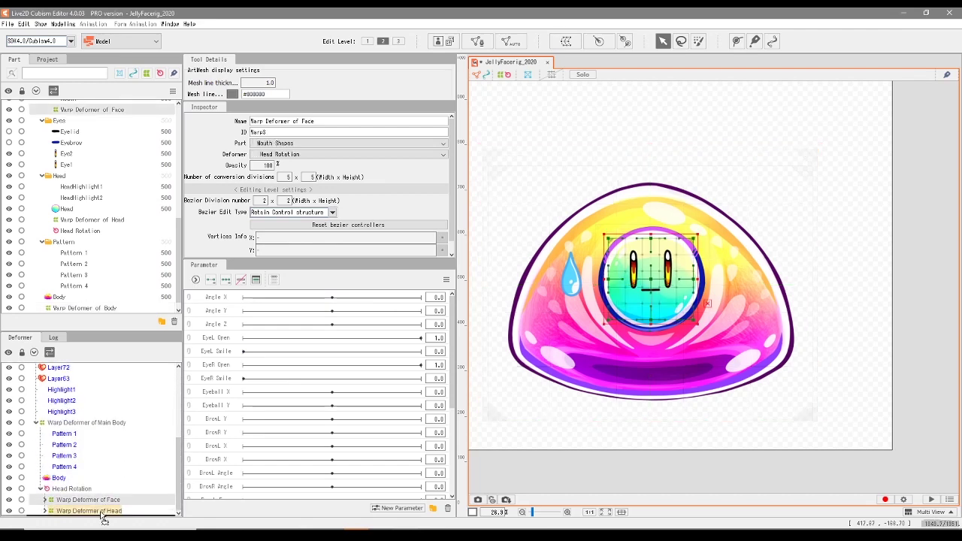
{"action": "left_click_drag", "start_coordinate": [102, 516], "coordinate": [98, 518]}
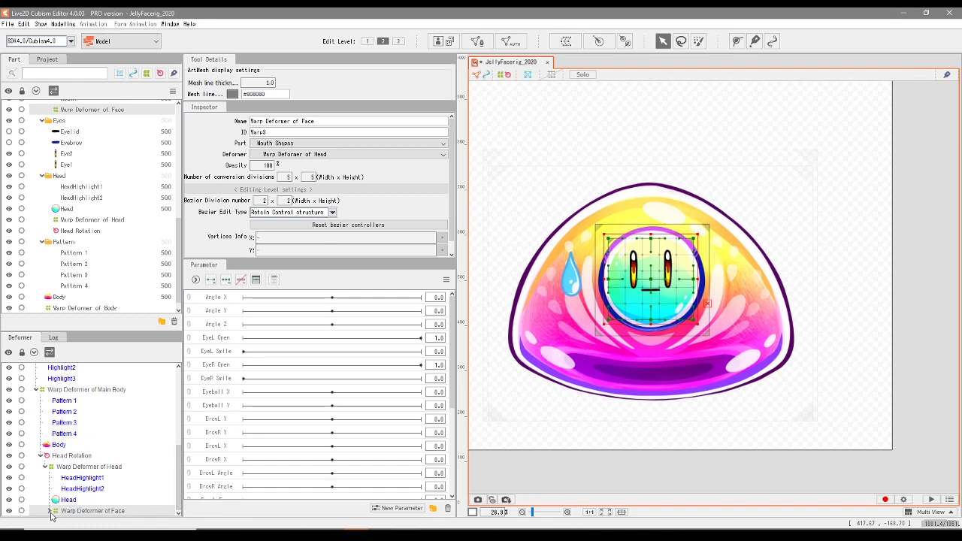
{"action": "left_click", "coordinate": [49, 512]}
{"action": "left_click_drag", "start_coordinate": [178, 469], "coordinate": [179, 496]}
{"action": "scroll", "coordinate": [178, 491], "scroll_direction": "up", "scroll_amount": 2}
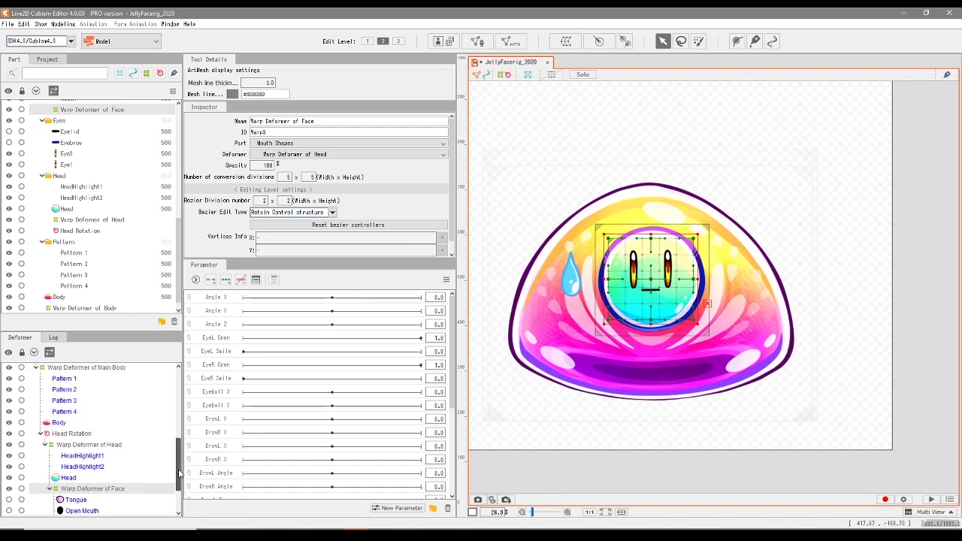
Try pulling Warp Deformer of Head's top middle point down, then undo the deformation and the nesting of Warp Deformer of Face.
{"action": "left_click", "coordinate": [47, 447]}
{"action": "left_click", "coordinate": [116, 511]}
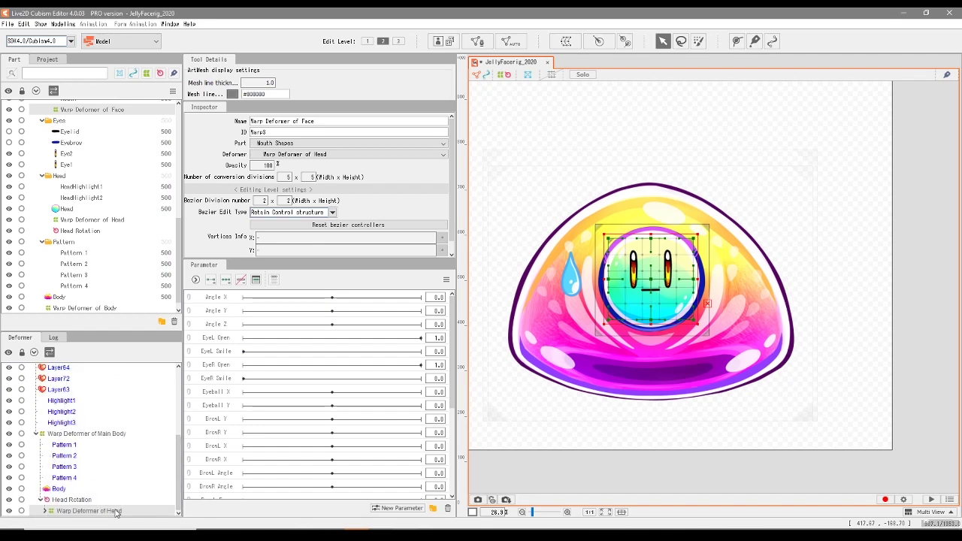
{"action": "left_click_drag", "start_coordinate": [660, 225], "coordinate": [660, 266]}
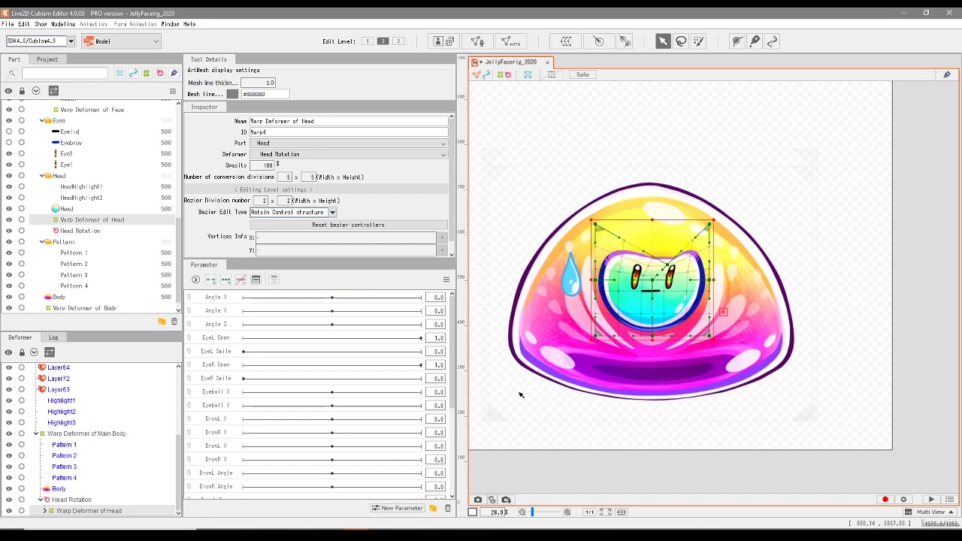
{"action": "key", "text": "ctrl+z"}
{"action": "key", "text": "ctrl+z"}
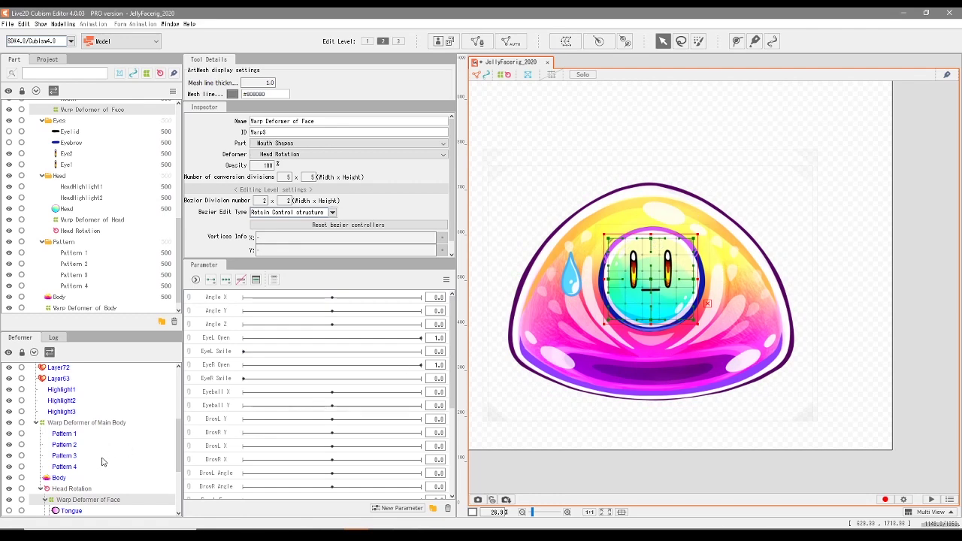
Test deforming Warp Deformer of Head from its top middle point with the face deformer outside it, and undo the test.
{"action": "scroll", "coordinate": [151, 451], "scroll_direction": "down", "scroll_amount": 3}
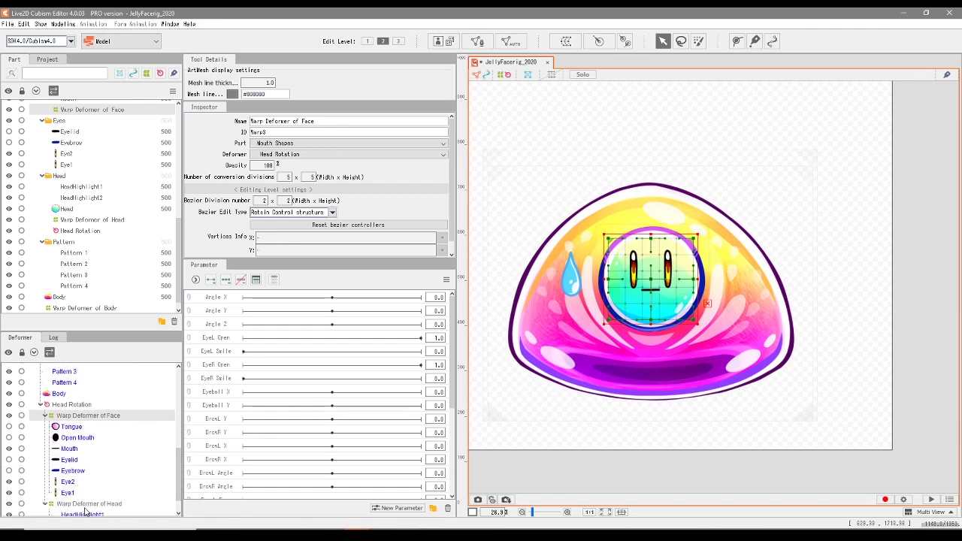
{"action": "left_click", "coordinate": [88, 504]}
{"action": "left_click_drag", "start_coordinate": [653, 224], "coordinate": [661, 250]}
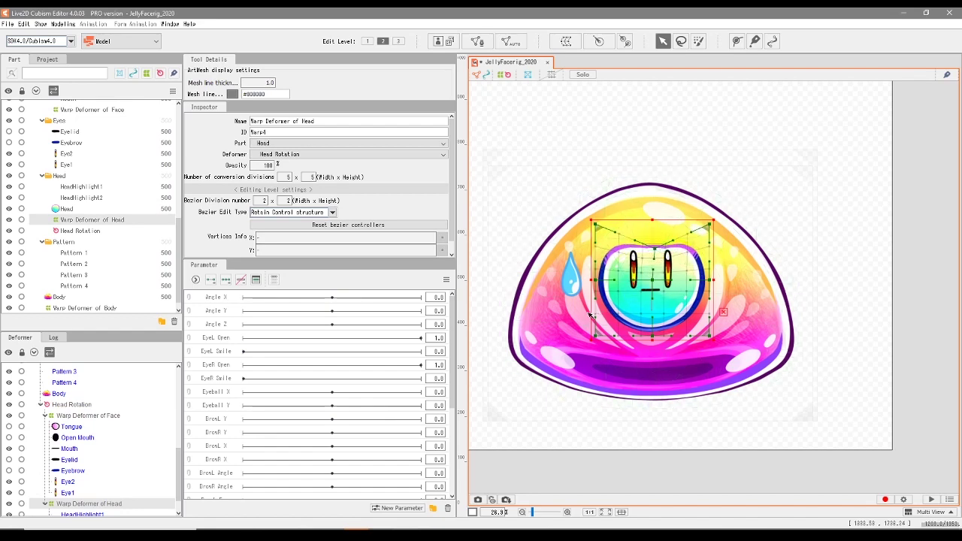
{"action": "key", "text": "ctrl+z"}
Collapse Warp Deformer of Face and make it a child of Warp Deformer of Head.
{"action": "left_click", "coordinate": [45, 417]}
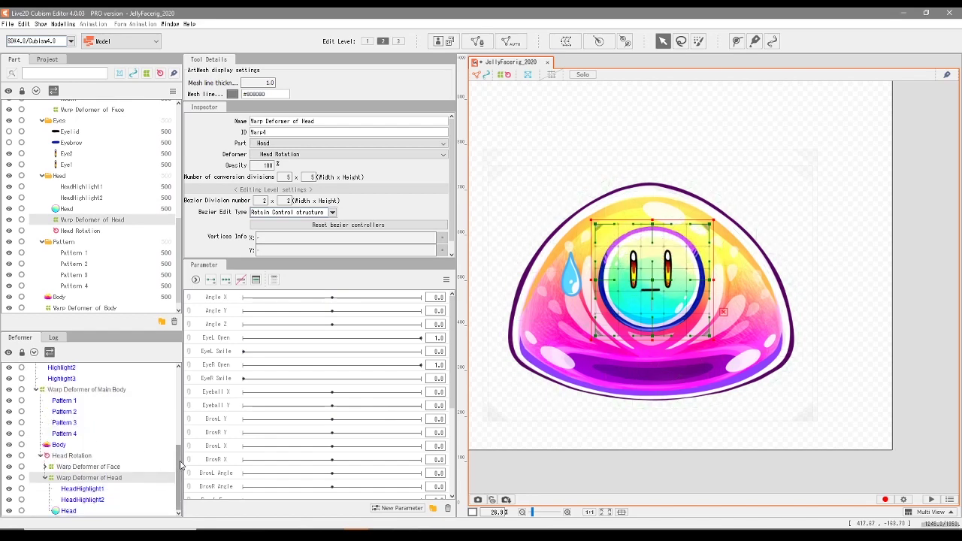
{"action": "left_click", "coordinate": [98, 469]}
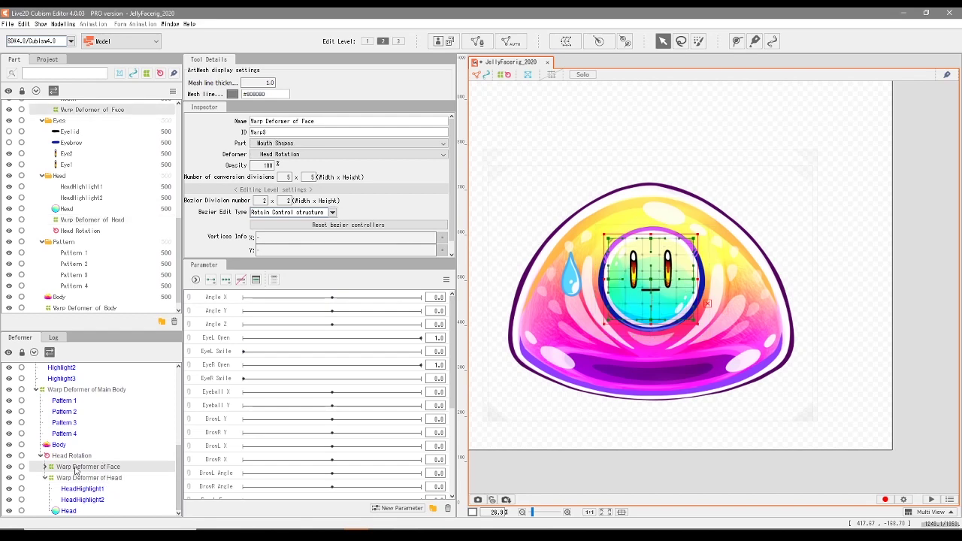
{"action": "left_click_drag", "start_coordinate": [90, 483], "coordinate": [100, 486]}
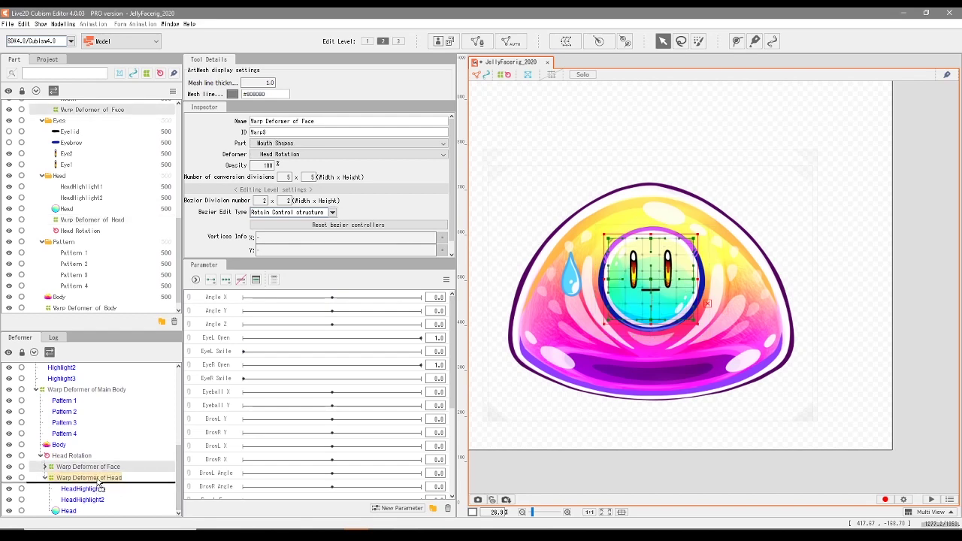
{"action": "left_click_drag", "start_coordinate": [100, 488], "coordinate": [96, 483]}
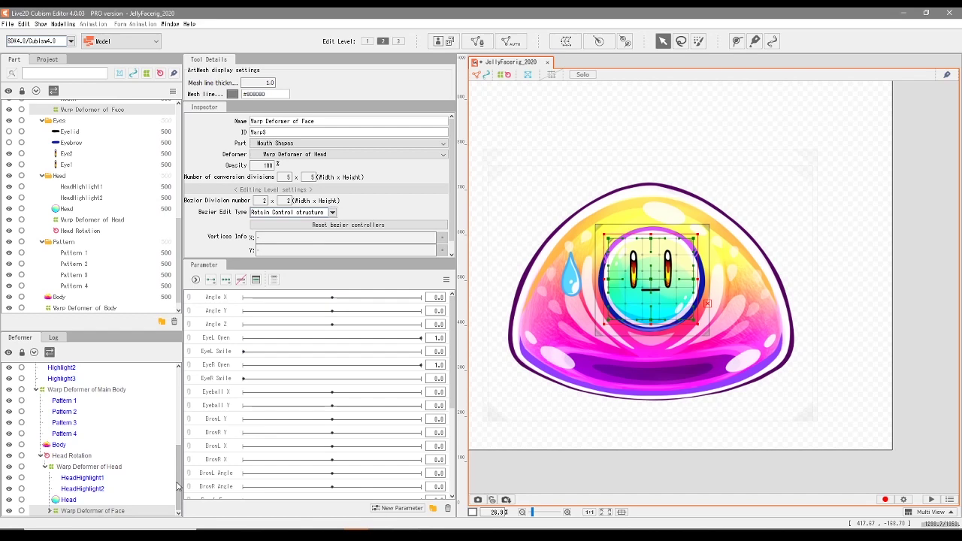
Try pulling Warp Deformer of Head's top middle point down and toward the sweatdrop with the face nested inside, and undo the test.
{"action": "left_click", "coordinate": [89, 467]}
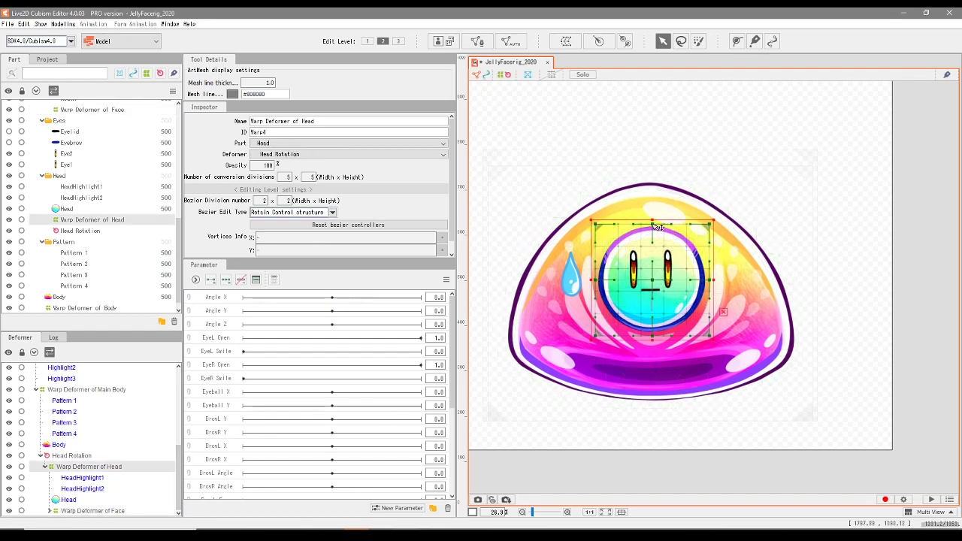
{"action": "left_click_drag", "start_coordinate": [656, 227], "coordinate": [630, 247]}
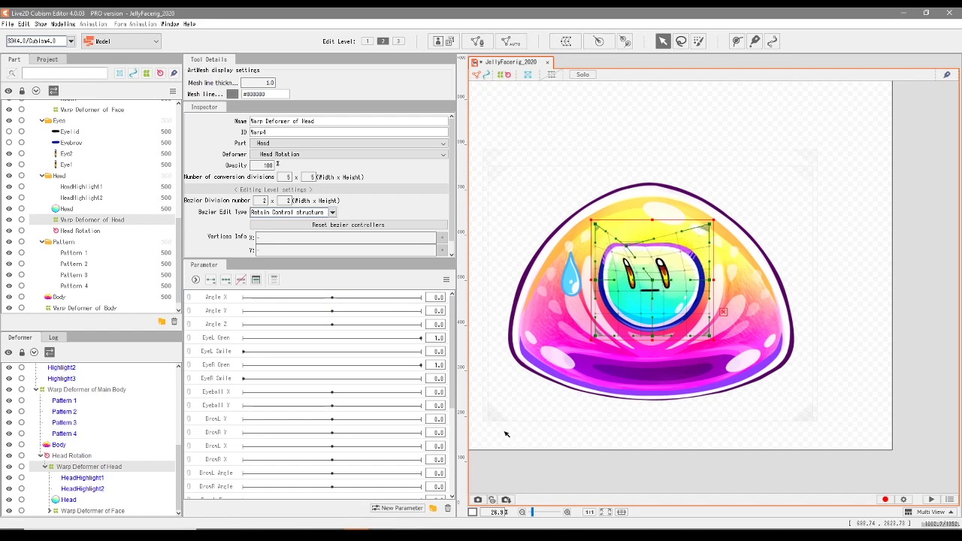
{"action": "key", "text": "ctrl+z"}
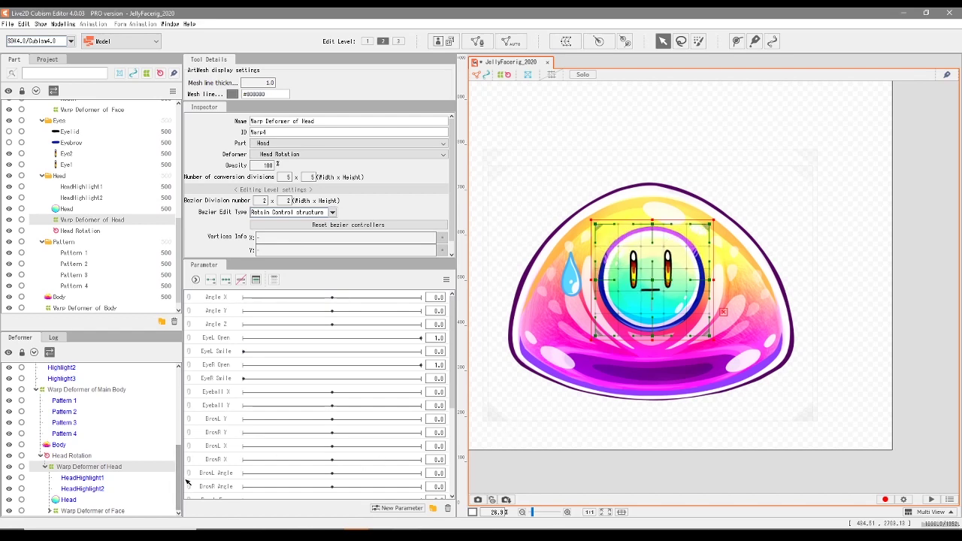
Review the hierarchy under Head Rotation, expanding Warp Deformer of Head and Warp Deformer of Face to examine their child parts.
{"action": "key", "text": "Left"}
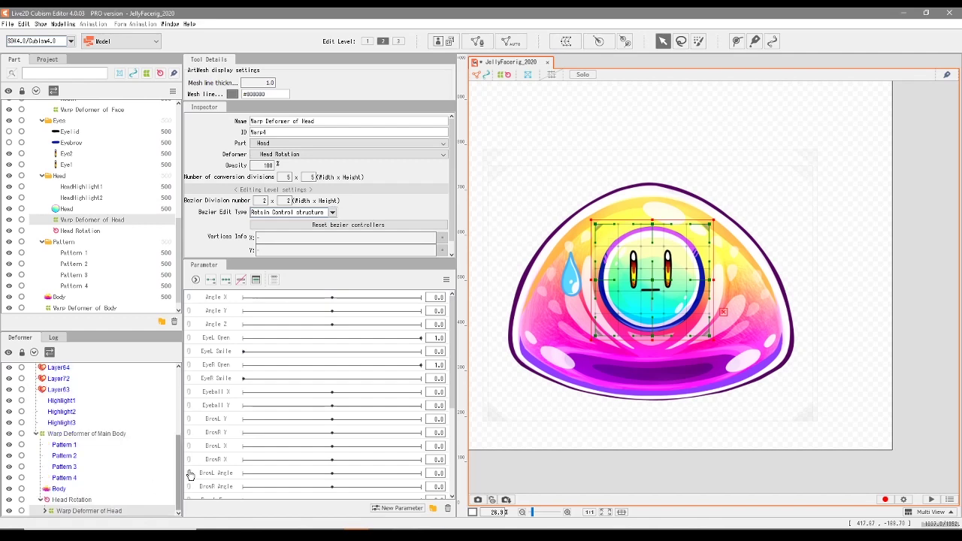
{"action": "left_click", "coordinate": [64, 467]}
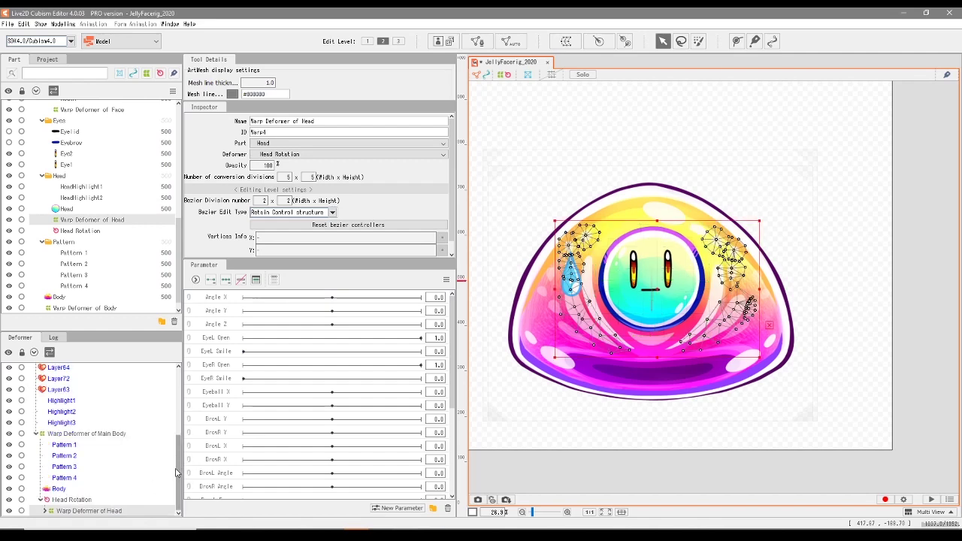
{"action": "left_click", "coordinate": [87, 511]}
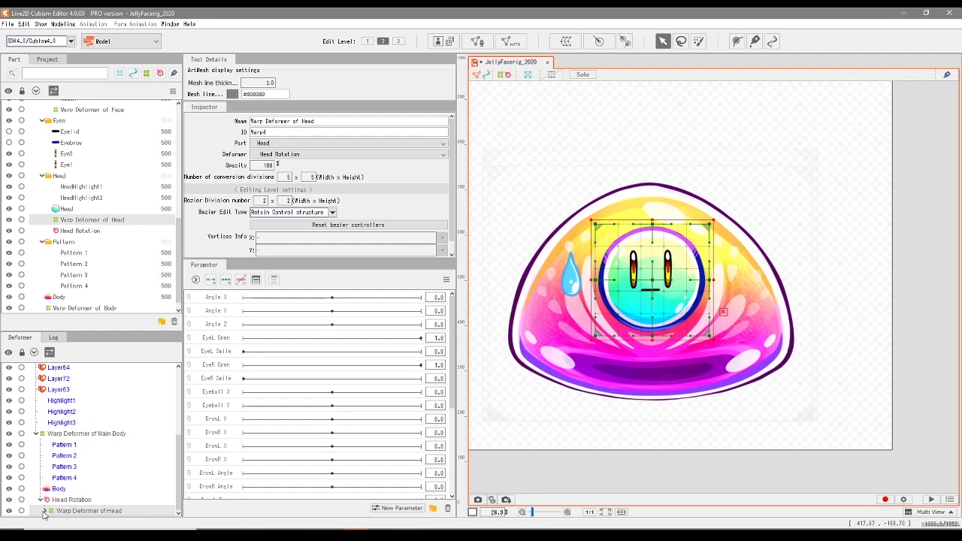
{"action": "key", "text": "Right"}
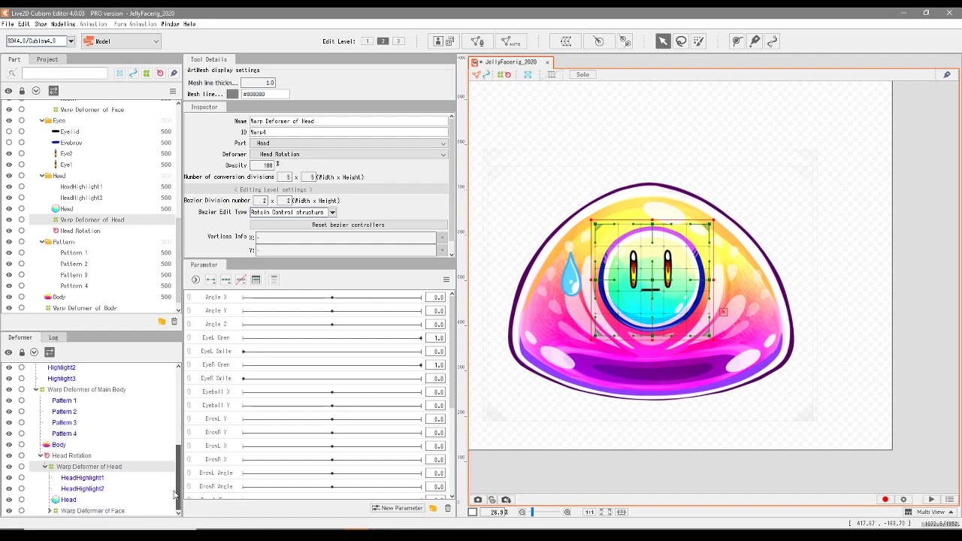
{"action": "left_click", "coordinate": [85, 512]}
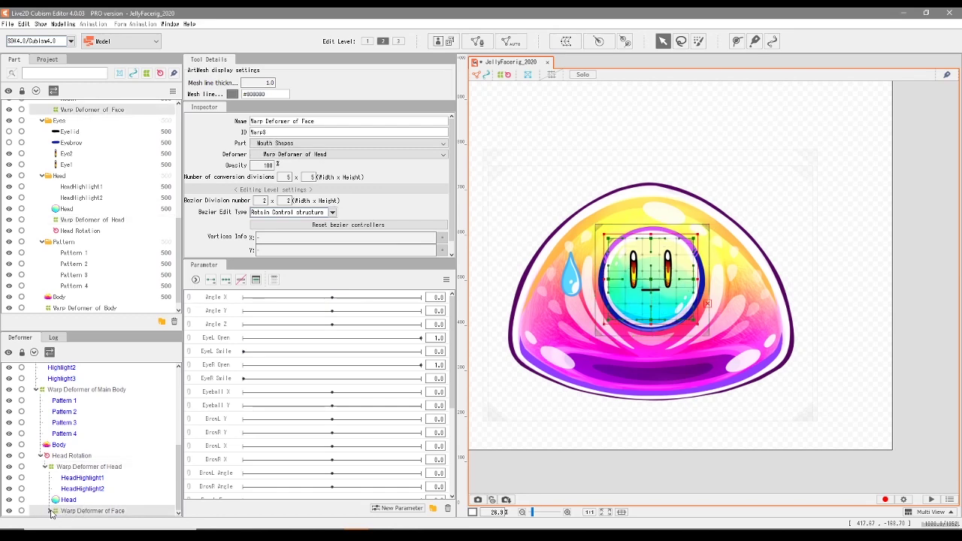
{"action": "left_click", "coordinate": [50, 511]}
{"action": "scroll", "coordinate": [173, 469], "scroll_direction": "down", "scroll_amount": 2}
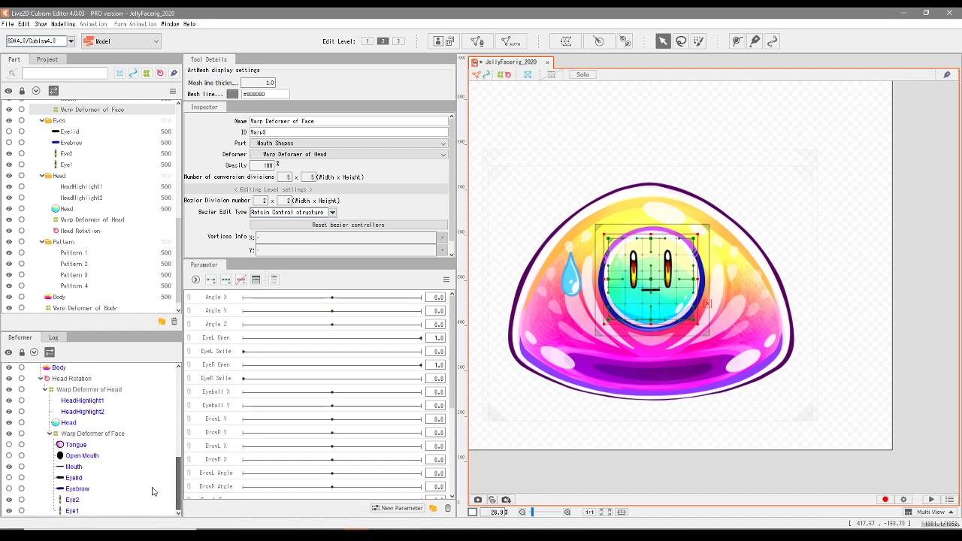
Try moving control points of Warp Deformer of Face to distort the facial features, and undo the test deformations.
{"action": "left_click", "coordinate": [114, 435]}
{"action": "left_click_drag", "start_coordinate": [651, 282], "coordinate": [675, 275]}
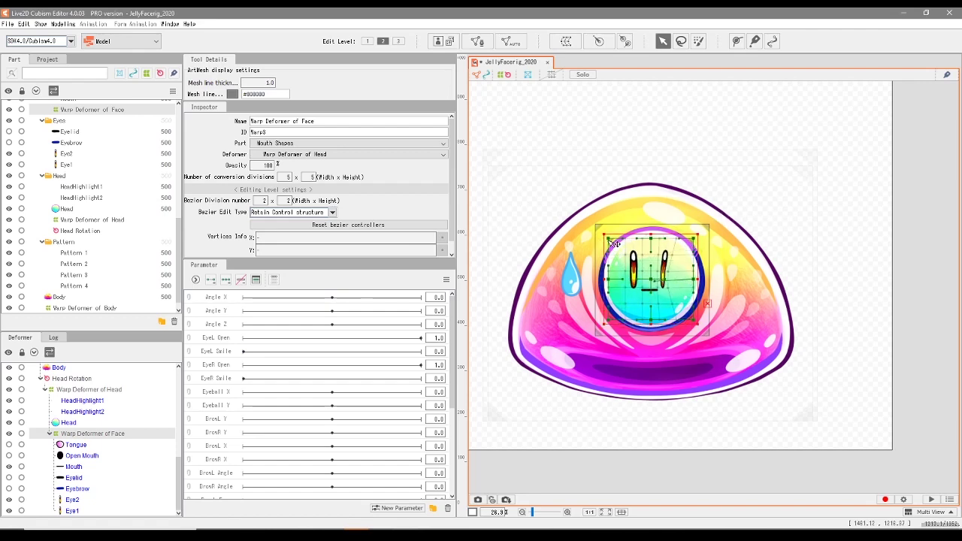
{"action": "key", "text": "ctrl+z"}
{"action": "key", "text": "ctrl+z"}
{"action": "key", "text": "ctrl+z"}
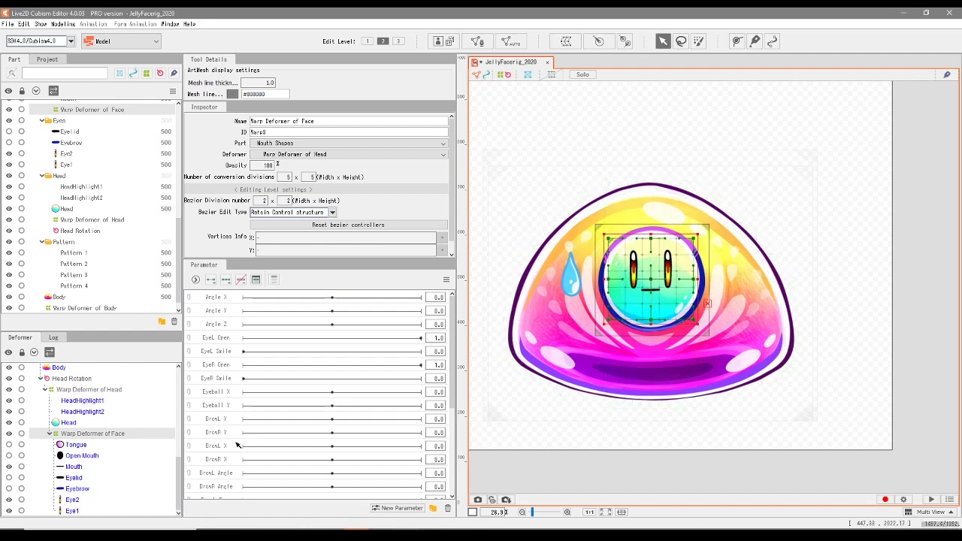
Try tilting the head with the Head Rotation deformer under Warp Deformer of Main Body, and undo the test.
{"action": "scroll", "coordinate": [59, 483], "scroll_direction": "up", "scroll_amount": 4}
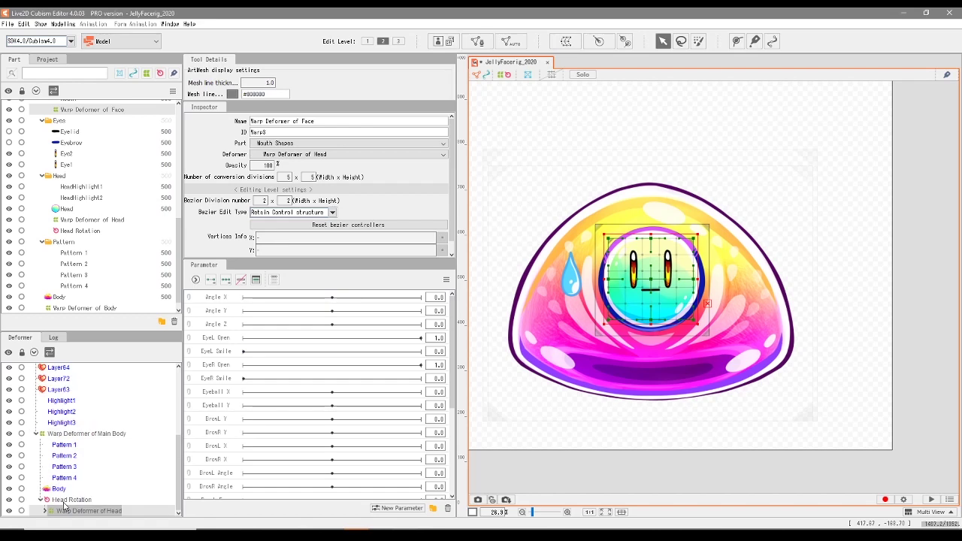
{"action": "left_click", "coordinate": [65, 500]}
{"action": "left_click_drag", "start_coordinate": [652, 262], "coordinate": [638, 264]}
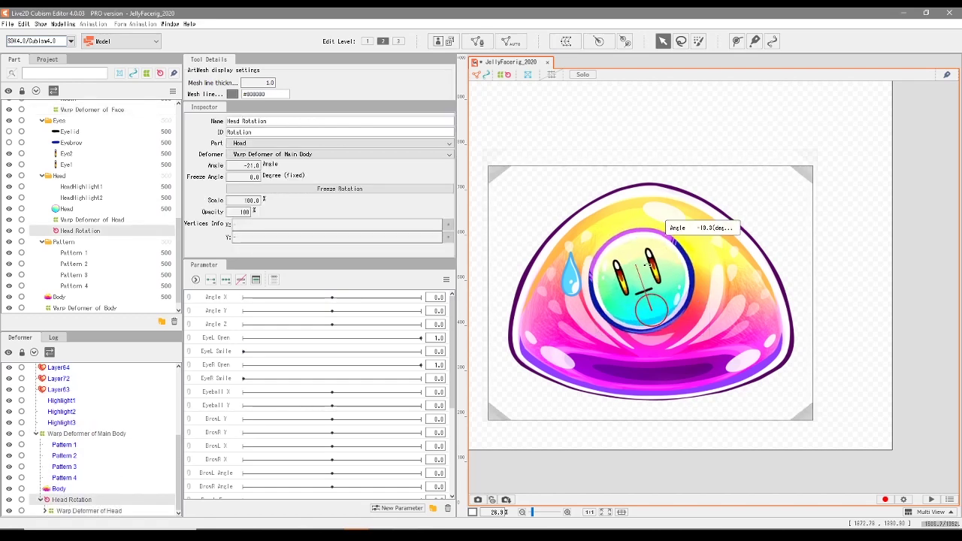
Examine the meshes of Body and Pattern 1 to Pattern 4 under Warp Deformer of Main Body one by one.
{"action": "left_click", "coordinate": [68, 489]}
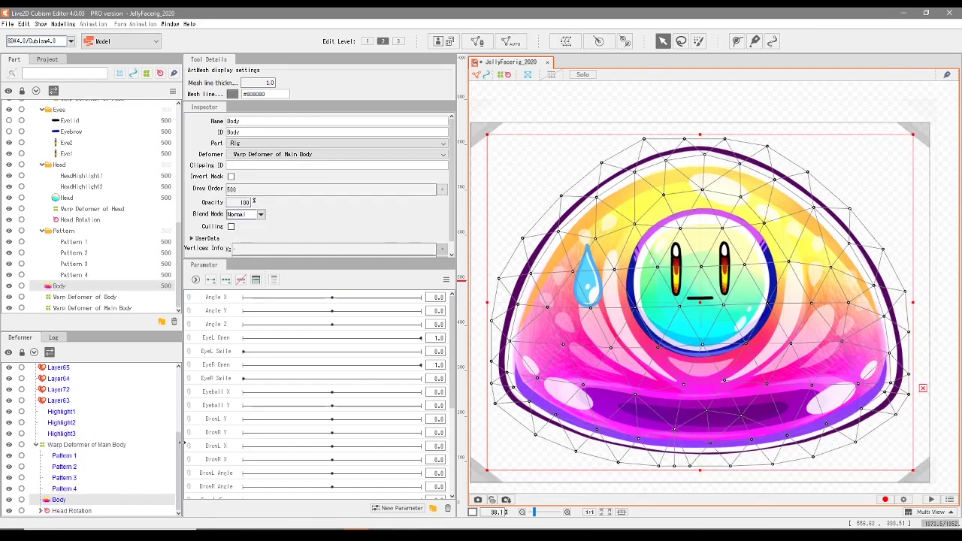
{"action": "left_click", "coordinate": [65, 456]}
{"action": "left_click", "coordinate": [74, 467]}
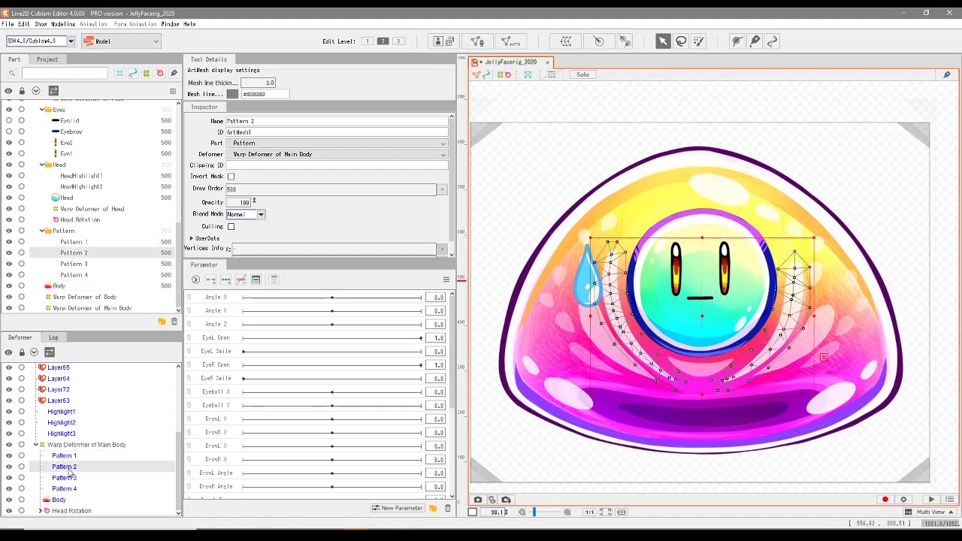
{"action": "left_click", "coordinate": [73, 478]}
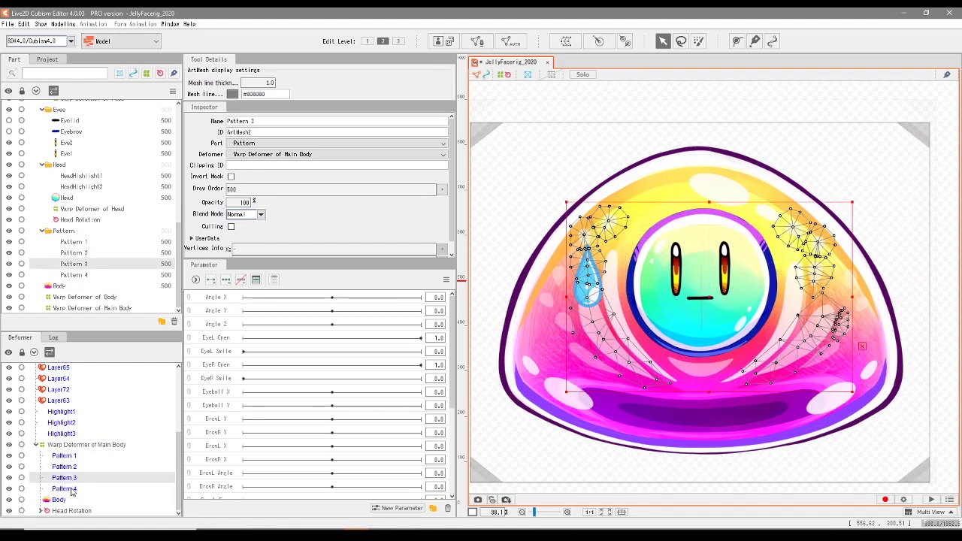
{"action": "left_click", "coordinate": [66, 489]}
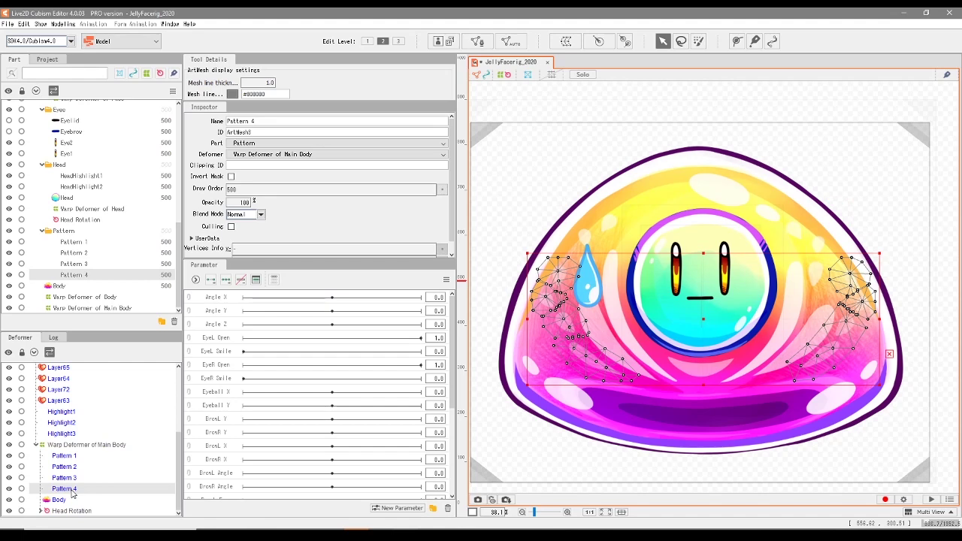
{"action": "left_click", "coordinate": [66, 479]}
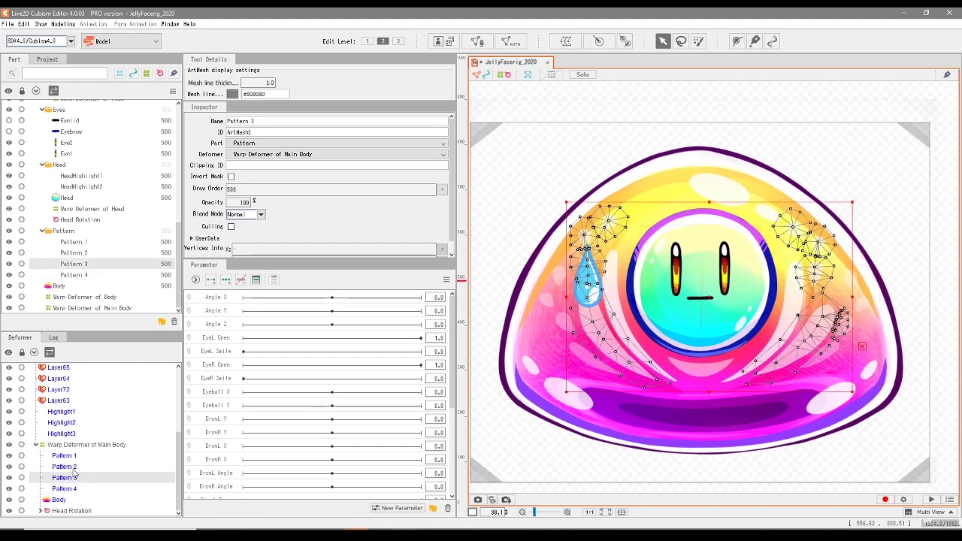
{"action": "left_click", "coordinate": [73, 469]}
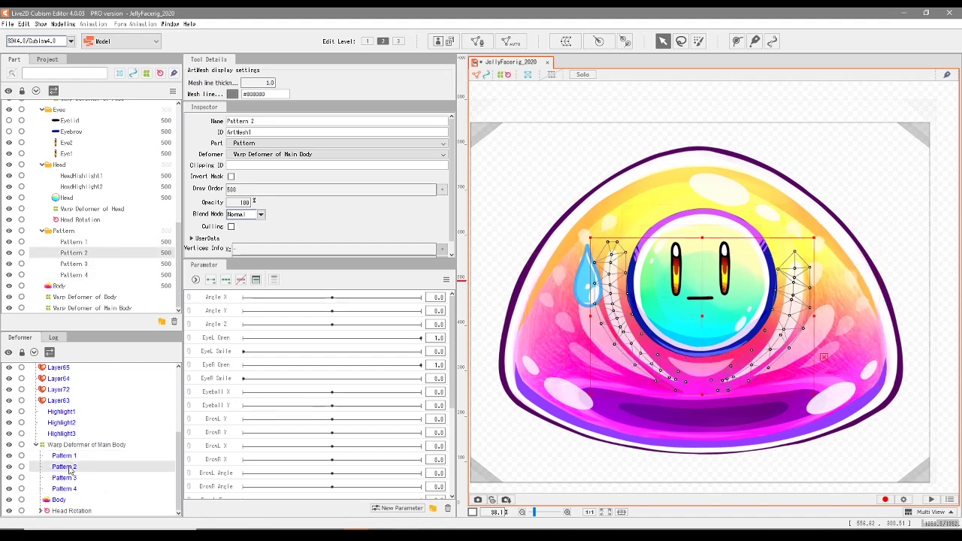
{"action": "left_click", "coordinate": [67, 479]}
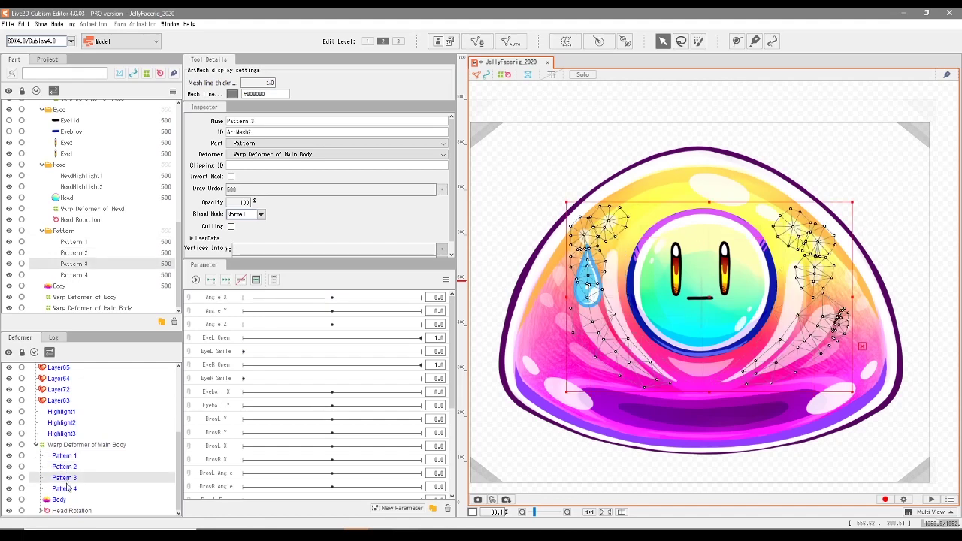
{"action": "left_click", "coordinate": [69, 490]}
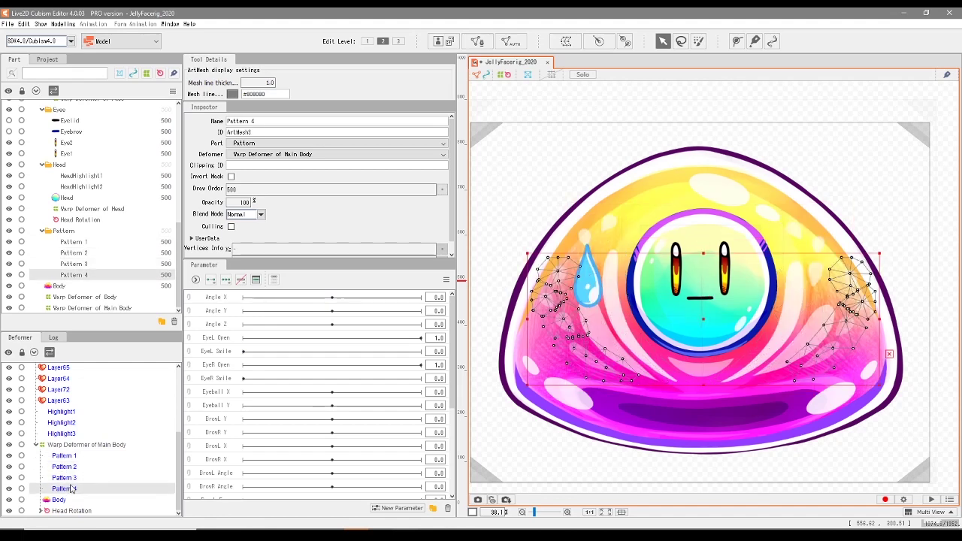
{"action": "left_click", "coordinate": [67, 478]}
{"action": "left_click", "coordinate": [66, 467]}
Create a warp deformer named Warp Deformer of Pattern 1 as the parent of Pattern 1, with 2 × 2 Bezier divisions.
{"action": "left_click", "coordinate": [66, 456]}
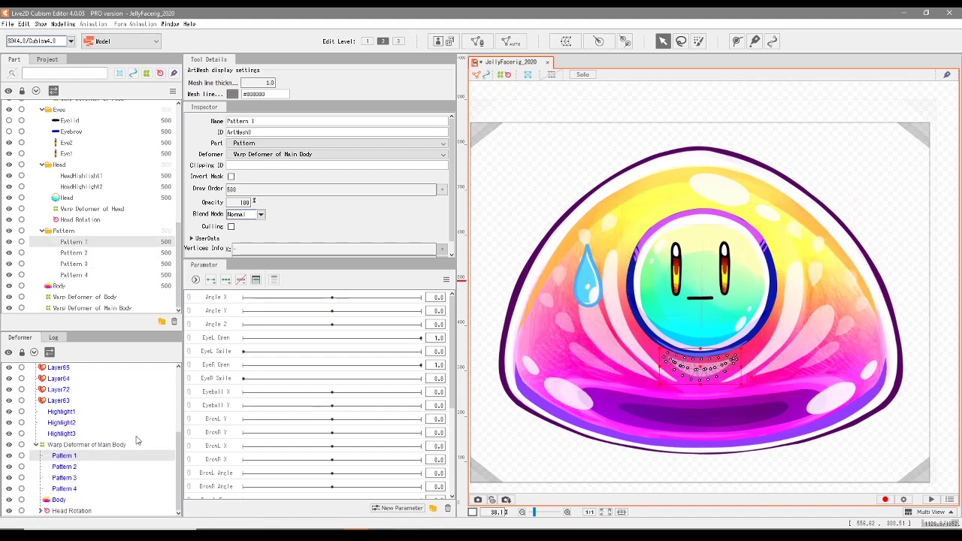
{"action": "left_click", "coordinate": [565, 41]}
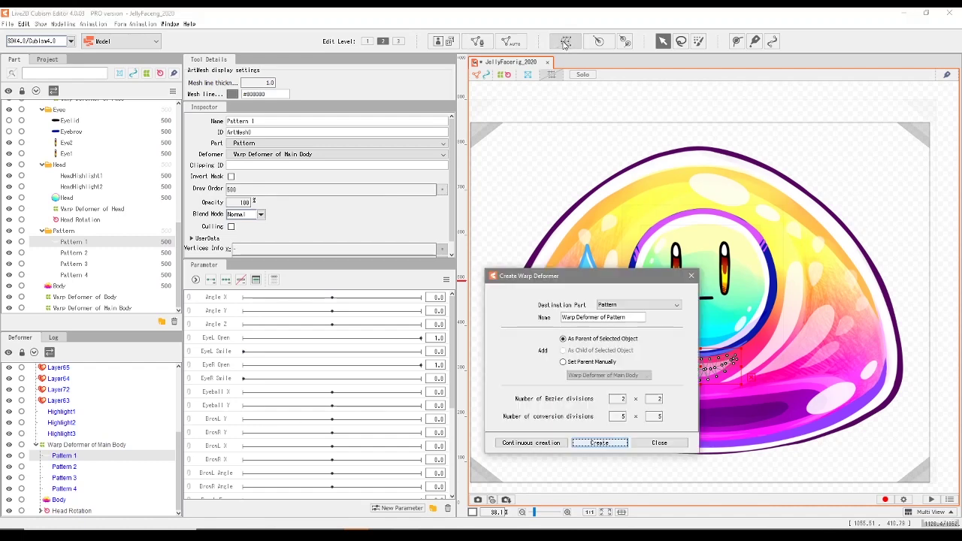
{"action": "left_click", "coordinate": [642, 317]}
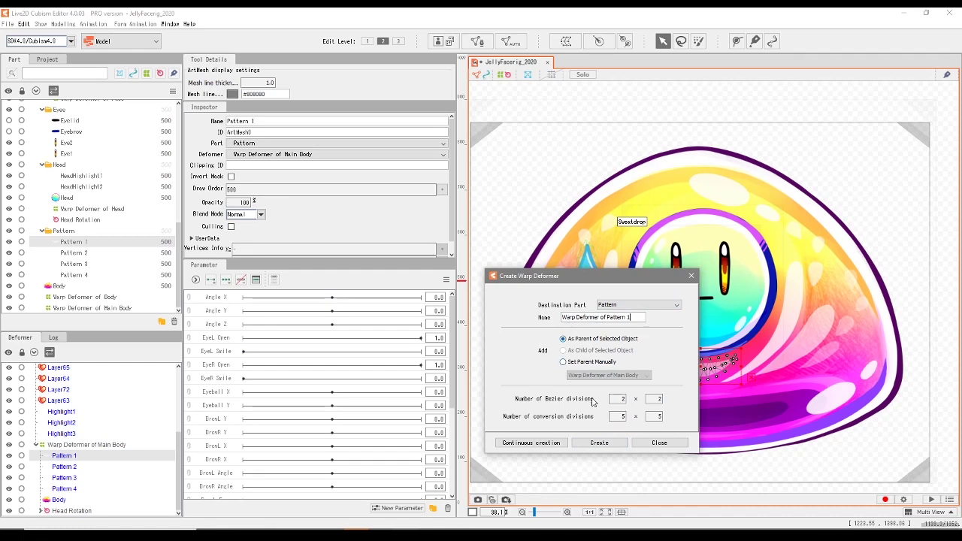
{"action": "left_click", "coordinate": [599, 442]}
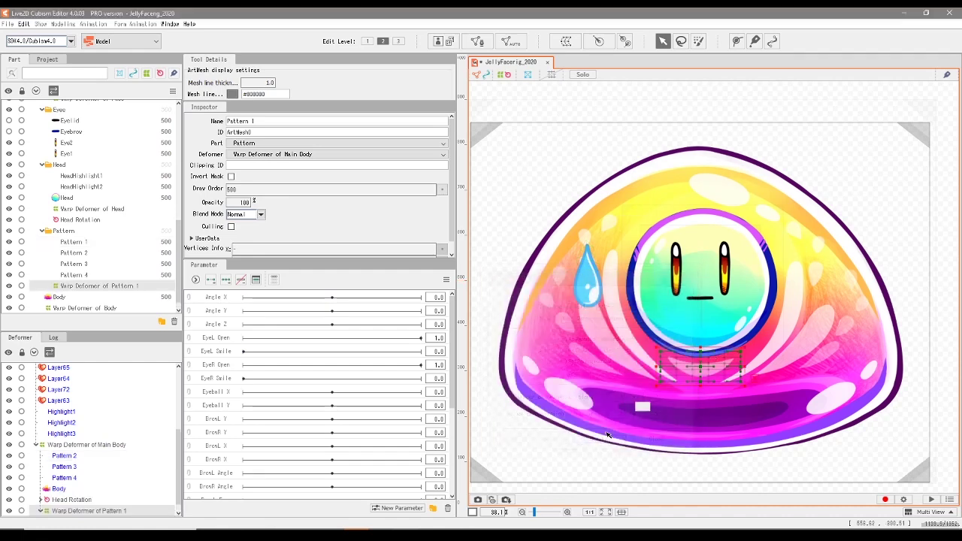
Create a warp deformer named Warp Deformer of Pattern 2 as the parent of Pattern 2.
{"action": "left_click", "coordinate": [65, 455]}
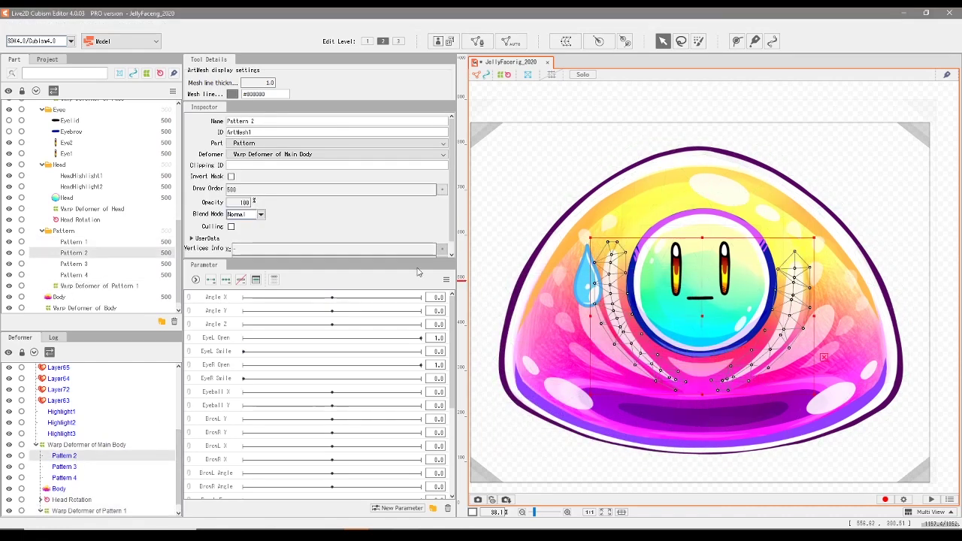
{"action": "left_click", "coordinate": [566, 41]}
{"action": "left_click", "coordinate": [637, 316]}
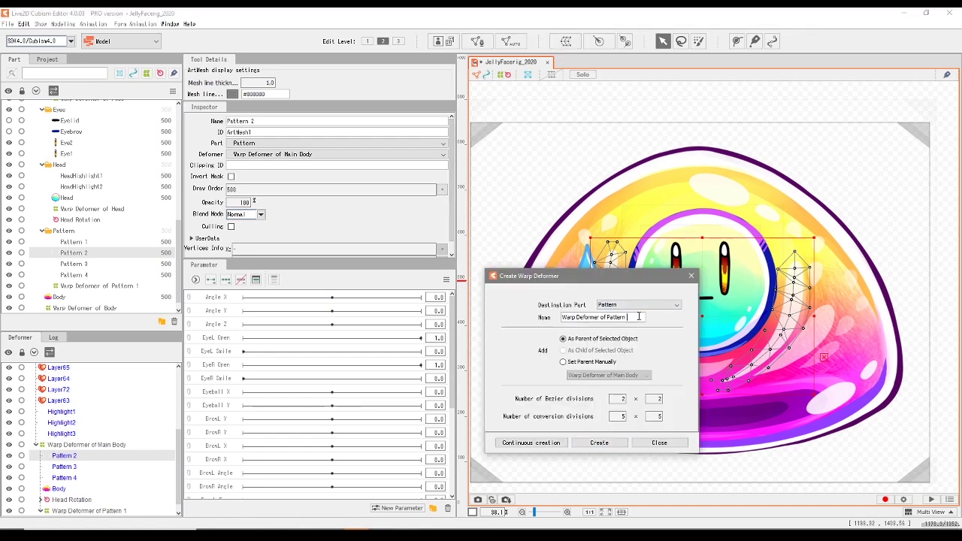
{"action": "left_click", "coordinate": [599, 442]}
Create a warp deformer named Warp Deformer of Pattern 3 as the parent of Pattern 3.
{"action": "left_click", "coordinate": [64, 444]}
{"action": "left_click", "coordinate": [565, 41]}
{"action": "left_click", "coordinate": [599, 443]}
Create a warp deformer named Warp Deformer of Pattern 4 as the parent of Pattern 4.
{"action": "left_click", "coordinate": [64, 434]}
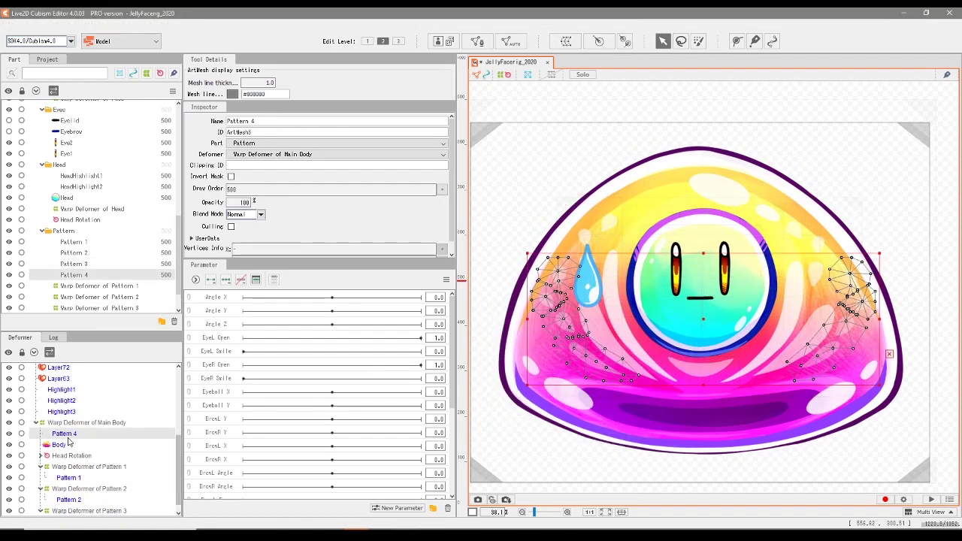
{"action": "left_click", "coordinate": [565, 41]}
{"action": "left_click", "coordinate": [605, 447]}
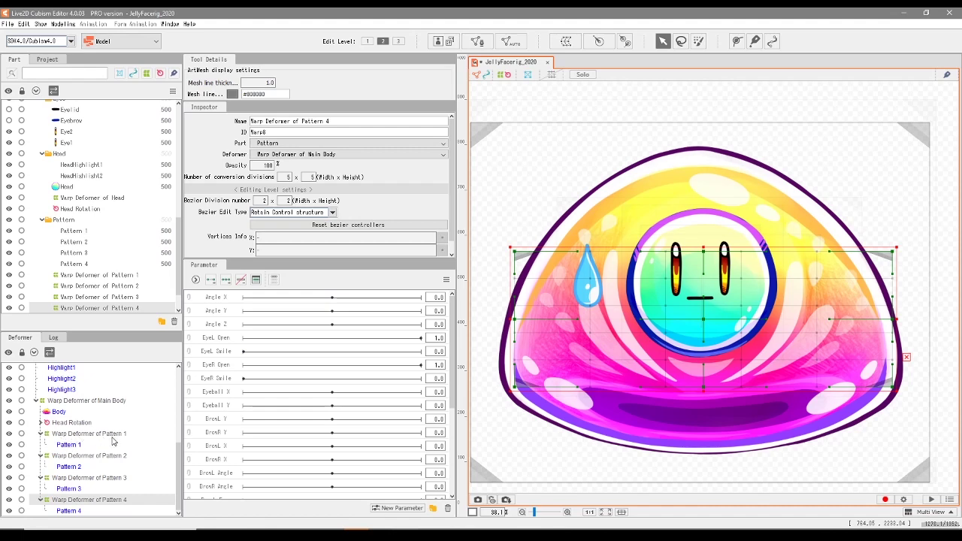
Collapse the four pattern warp deformers in the deformer hierarchy.
{"action": "left_click", "coordinate": [40, 434]}
{"action": "left_click", "coordinate": [41, 456]}
{"action": "left_click", "coordinate": [40, 478]}
{"action": "left_click", "coordinate": [40, 500]}
Compare the control grid of Warp Deformer of Pattern 1 with the mesh points of Pattern 1, and collapse the deformer again.
{"action": "left_click", "coordinate": [94, 478]}
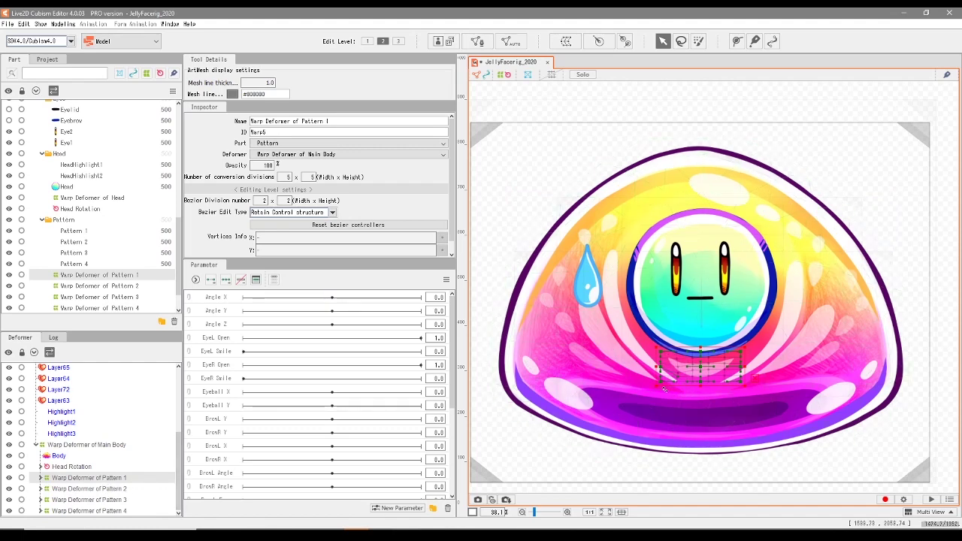
{"action": "left_click", "coordinate": [40, 478]}
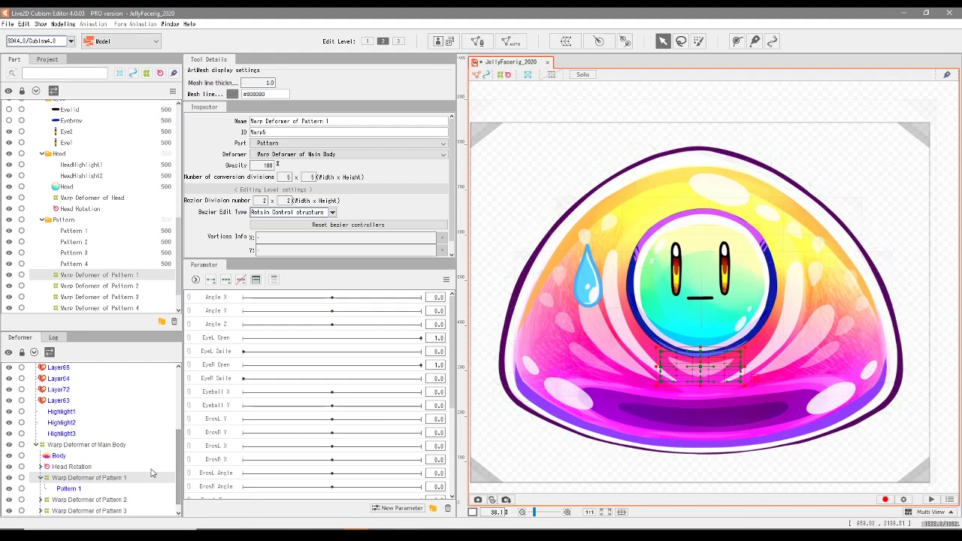
{"action": "left_click", "coordinate": [67, 488]}
{"action": "scroll", "coordinate": [714, 366], "scroll_direction": "up", "scroll_amount": 5}
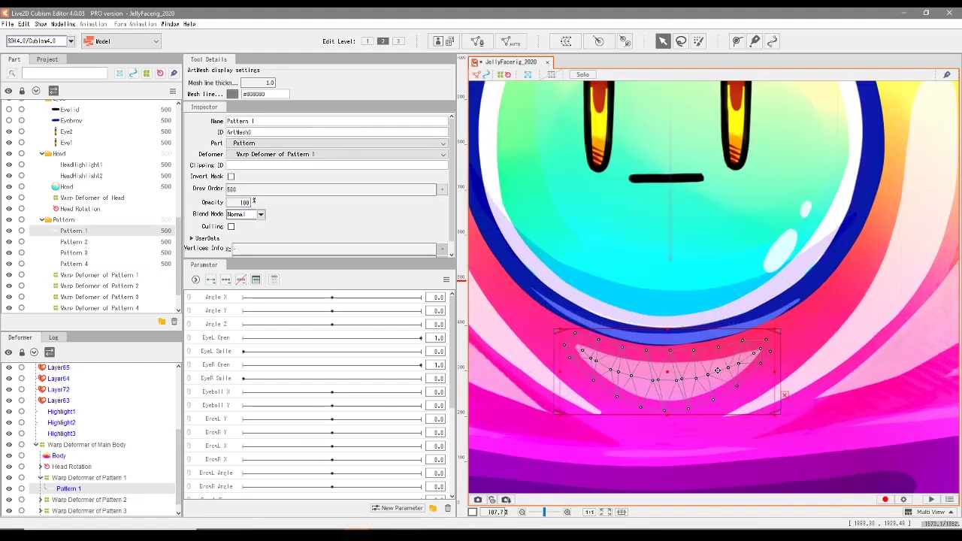
{"action": "left_click", "coordinate": [579, 349]}
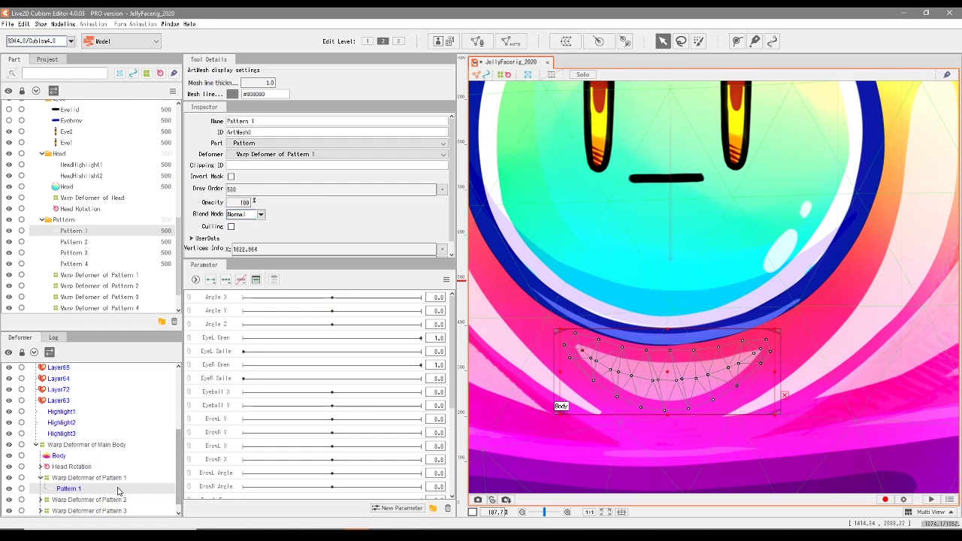
{"action": "left_click", "coordinate": [88, 478]}
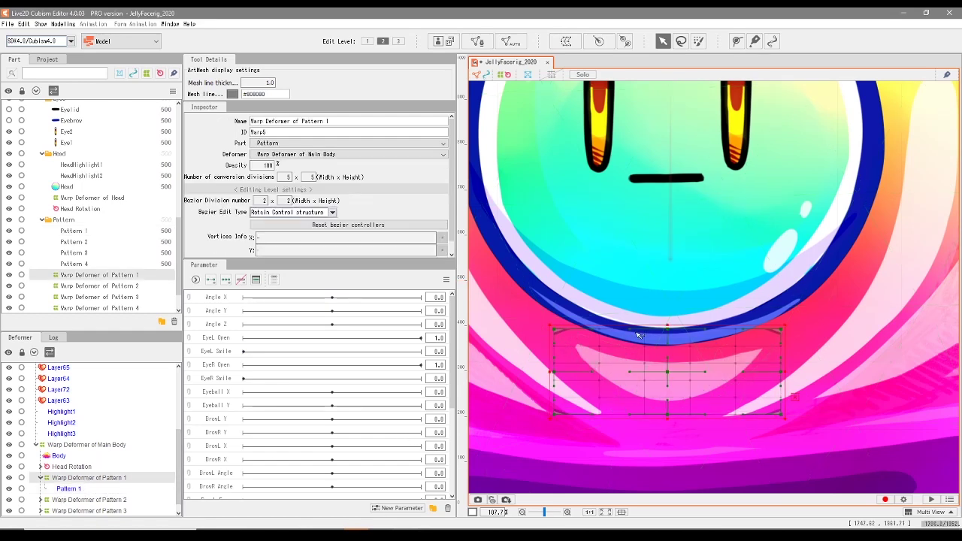
{"action": "mouse_move", "coordinate": [556, 403]}
{"action": "left_mouse_down"}
{"action": "mouse_move", "coordinate": [567, 413]}
{"action": "mouse_move", "coordinate": [583, 400]}
{"action": "mouse_move", "coordinate": [561, 398]}
{"action": "left_mouse_up"}
{"action": "scroll", "coordinate": [502, 397], "scroll_direction": "down", "scroll_amount": 3}
{"action": "left_click_drag", "start_coordinate": [594, 404], "coordinate": [632, 451]}
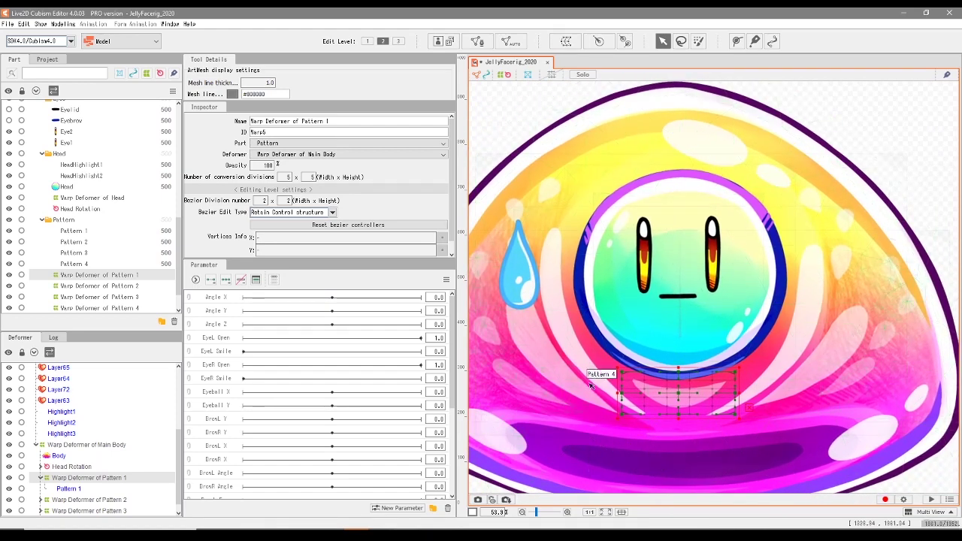
{"action": "left_click", "coordinate": [42, 478]}
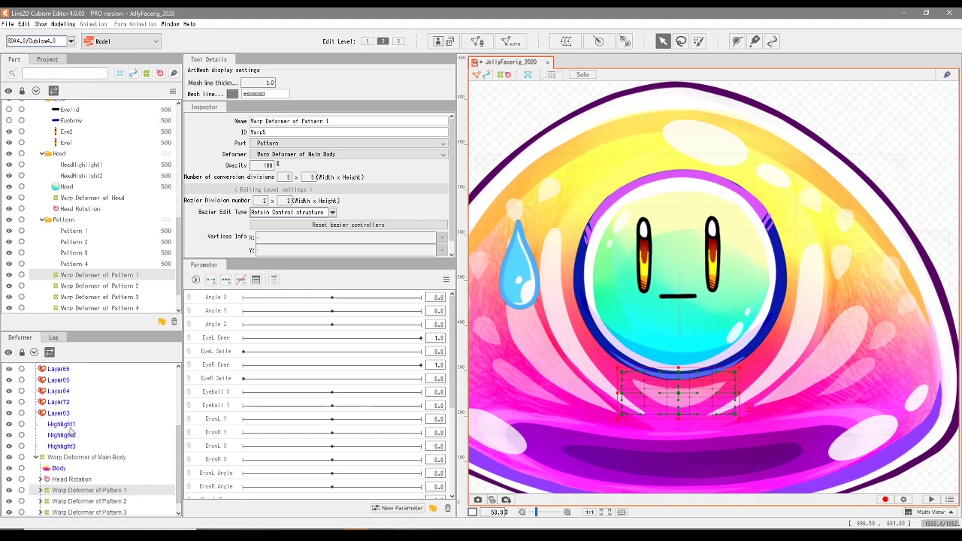
Create a warp deformer named Warp Deformer of Highlights1 as the parent of Highlight1.
{"action": "left_click", "coordinate": [64, 426]}
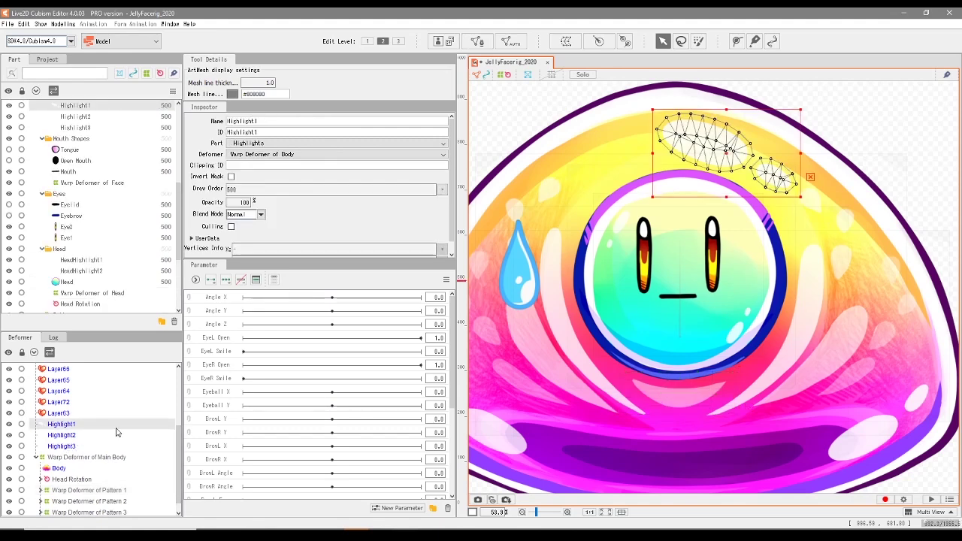
{"action": "left_click", "coordinate": [565, 42]}
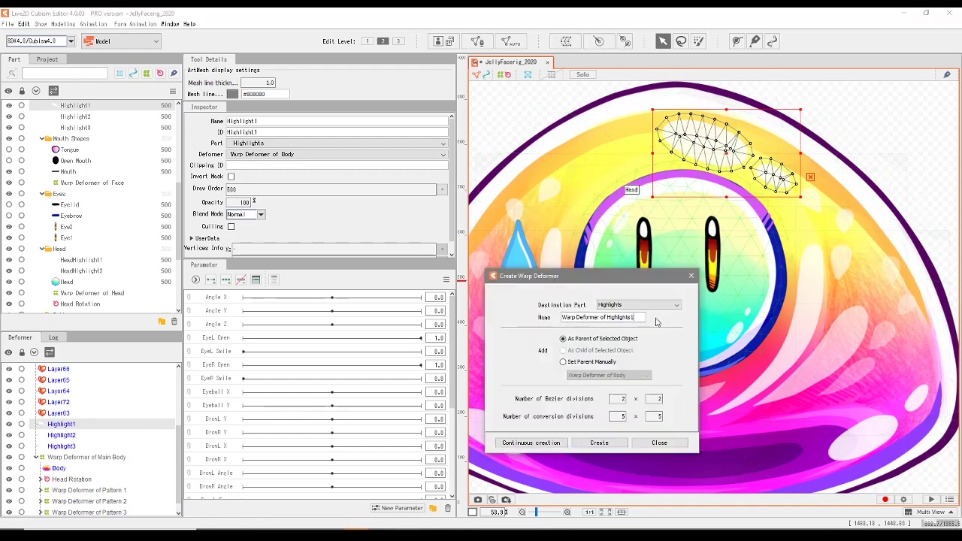
{"action": "left_click", "coordinate": [599, 443]}
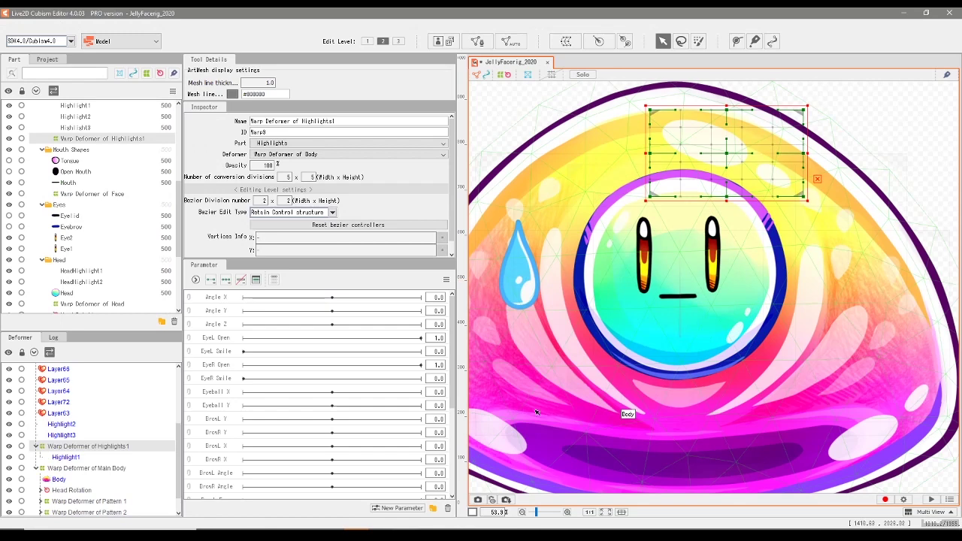
Create a warp deformer named Warp Deformer of Highlights2 as the parent of Highlight2.
{"action": "left_click", "coordinate": [75, 424]}
{"action": "left_click", "coordinate": [565, 41]}
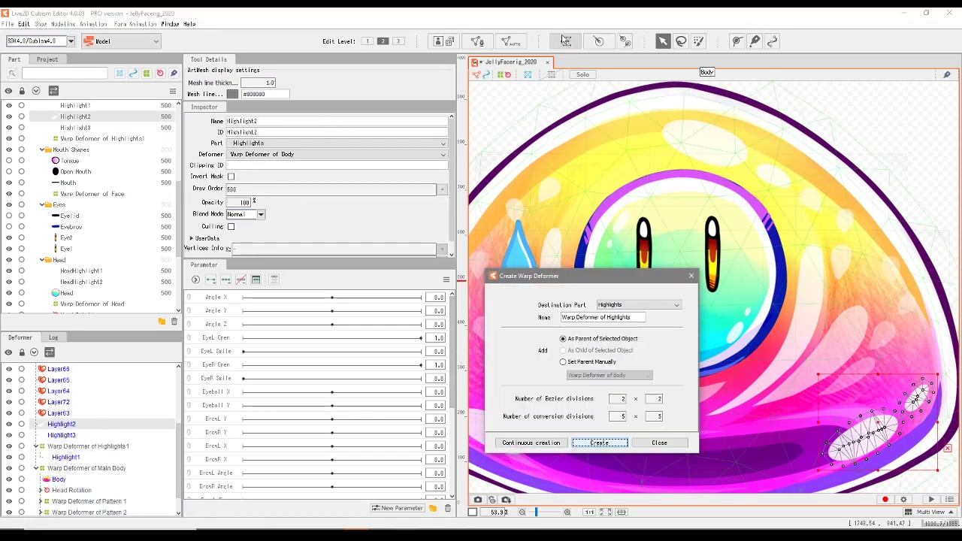
{"action": "left_click", "coordinate": [644, 317]}
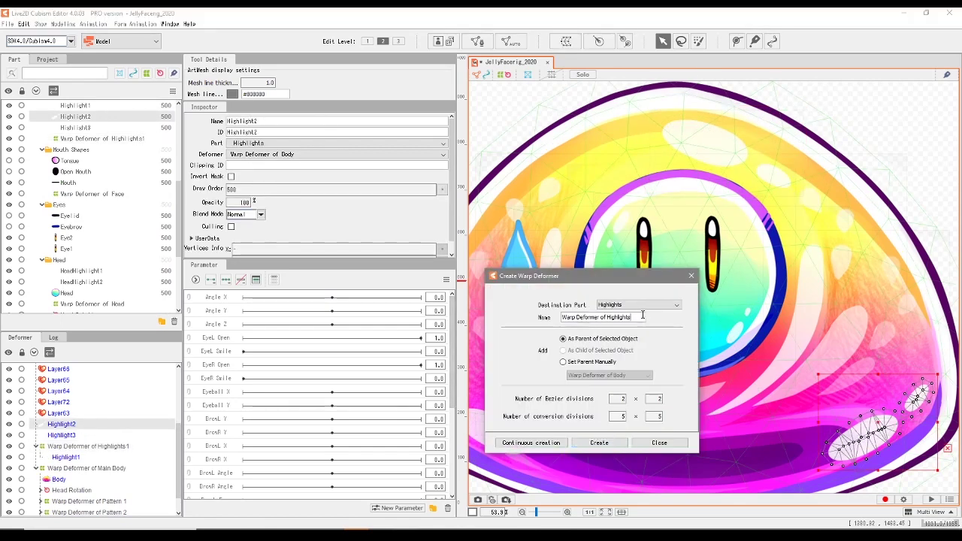
{"action": "left_click", "coordinate": [599, 443]}
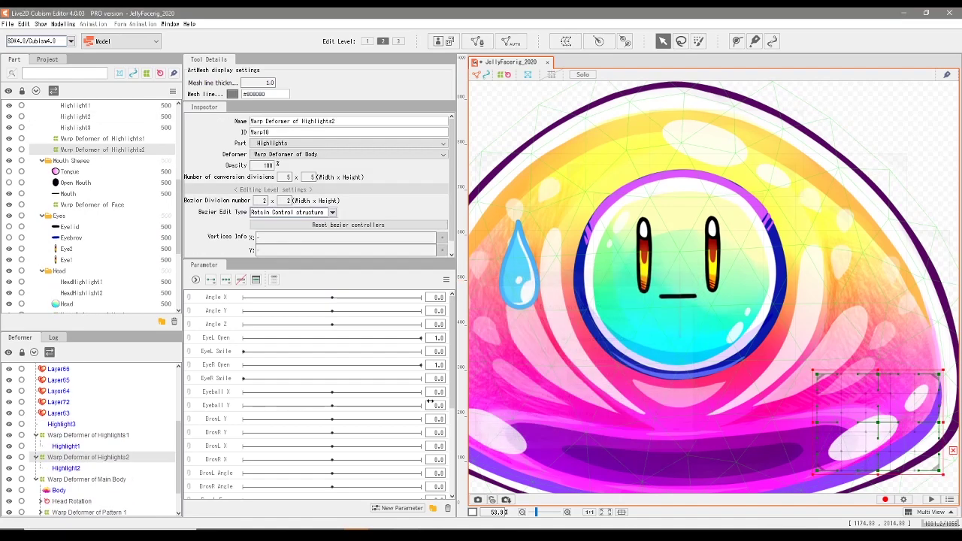
Create a warp deformer named Warp Deformer of Highlight 3 as the parent of Highlight3.
{"action": "left_click", "coordinate": [105, 481]}
{"action": "left_click", "coordinate": [62, 424]}
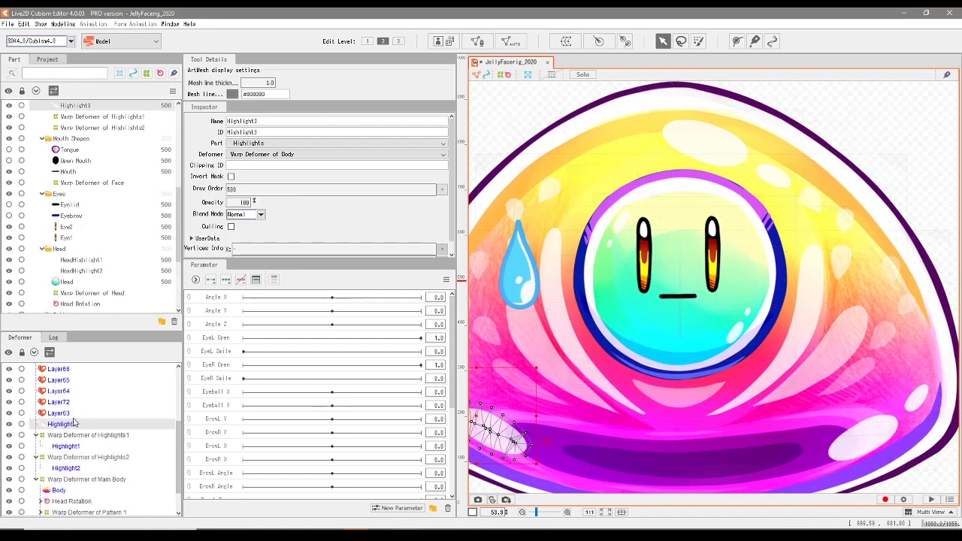
{"action": "left_click", "coordinate": [566, 40]}
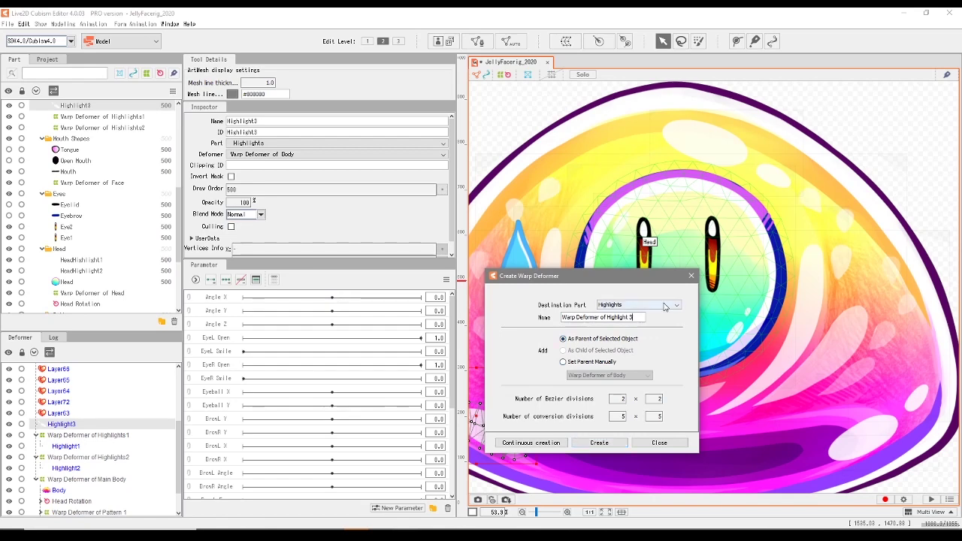
{"action": "left_click", "coordinate": [621, 443]}
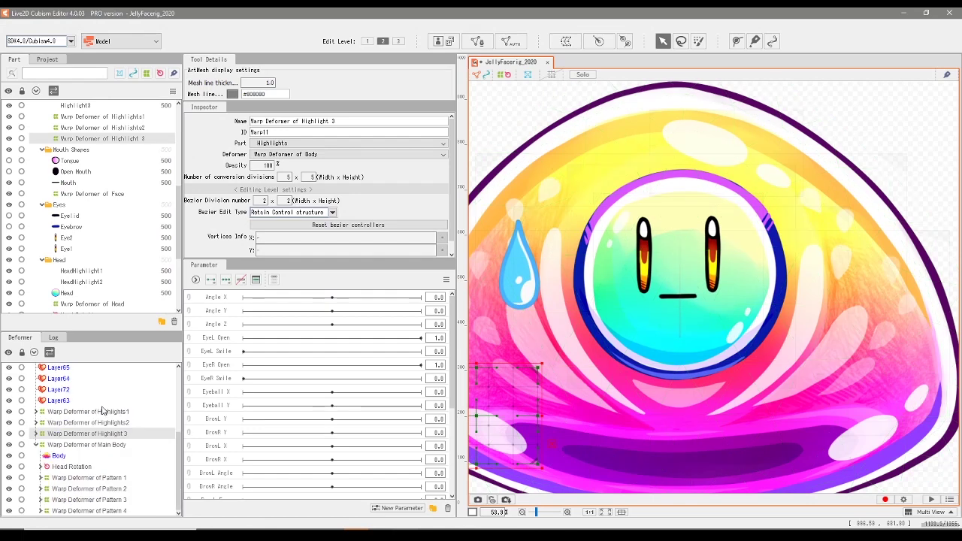
Make the three highlight warp deformers children of Warp Deformer of Main Body.
{"action": "left_click", "coordinate": [111, 414], "text": "shift"}
{"action": "left_click_drag", "start_coordinate": [106, 413], "coordinate": [105, 453]}
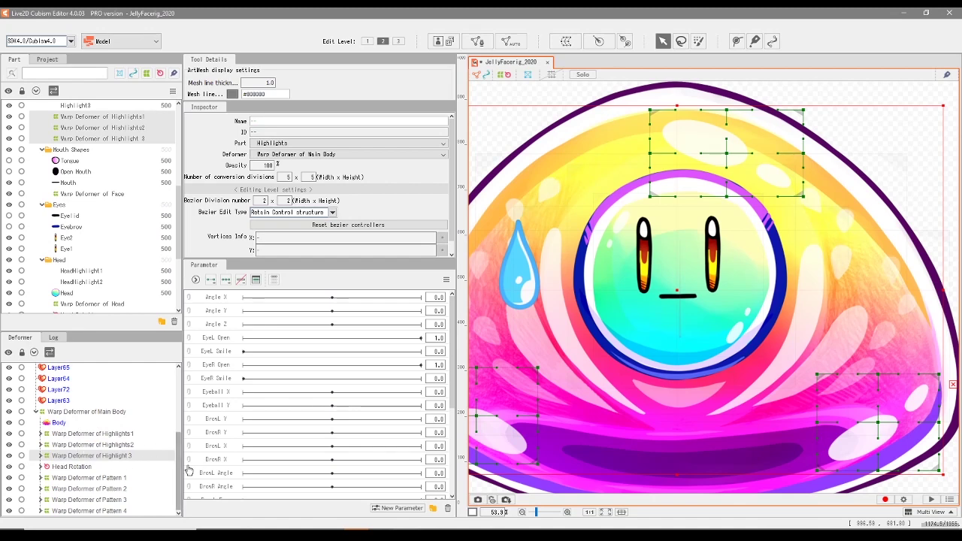
Show the Hearts part and create a warp deformer named Warp Deformer of Hearts as the parent of its six heart layers.
{"action": "scroll", "coordinate": [113, 451], "scroll_direction": "up", "scroll_amount": 3}
{"action": "left_click", "coordinate": [62, 480]}
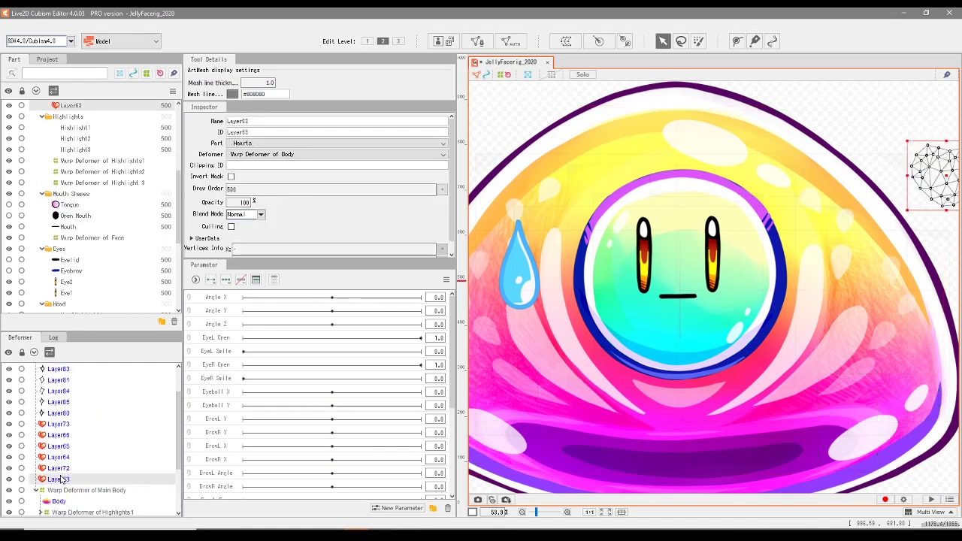
{"action": "left_click", "coordinate": [63, 425]}
{"action": "left_click", "coordinate": [63, 479], "text": "shift"}
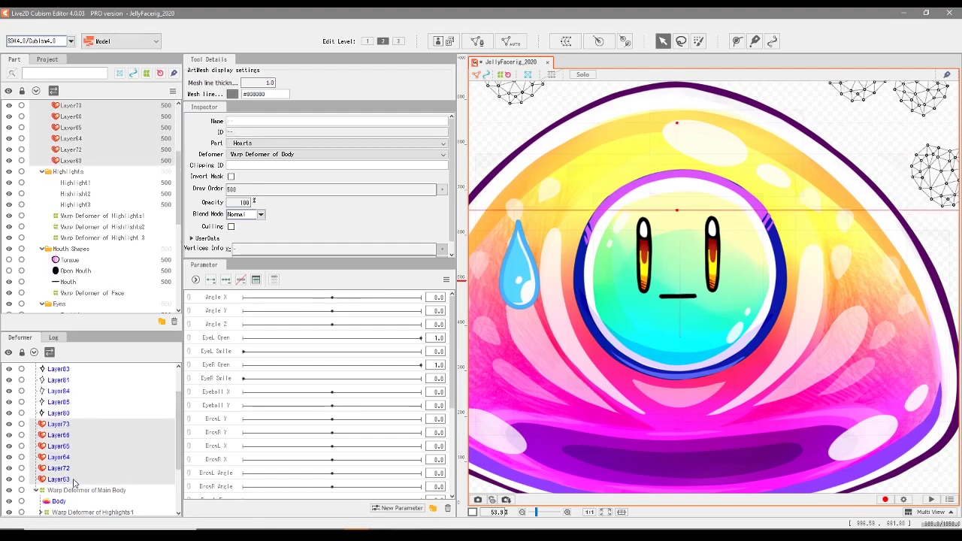
{"action": "scroll", "coordinate": [502, 403], "scroll_direction": "down", "scroll_amount": 2}
{"action": "scroll", "coordinate": [502, 404], "scroll_direction": "left", "scroll_amount": 3}
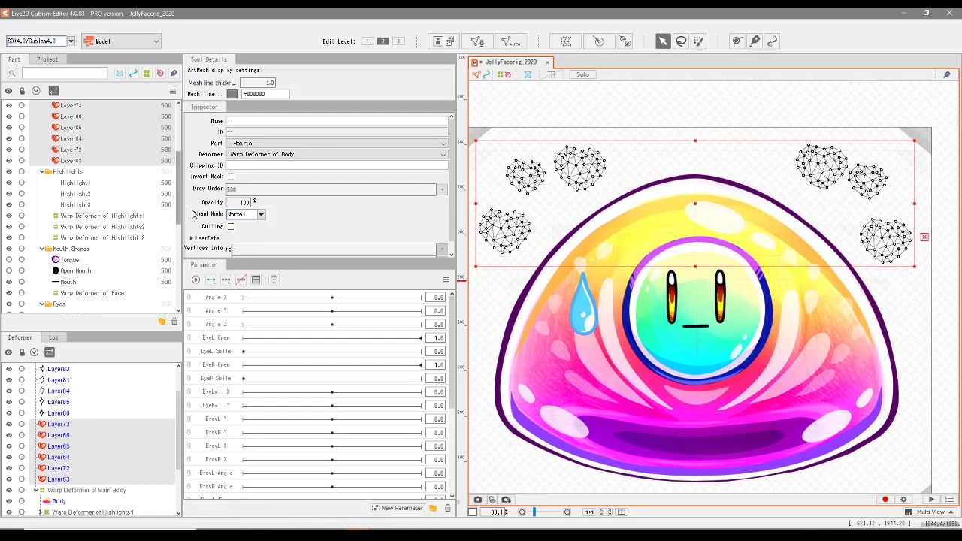
{"action": "scroll", "coordinate": [9, 233], "scroll_direction": "up", "scroll_amount": 4}
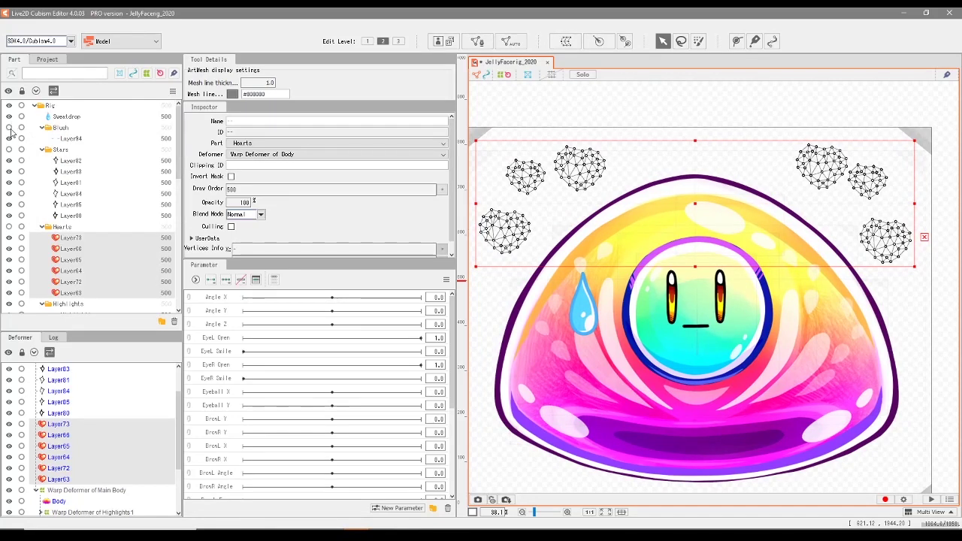
{"action": "left_click", "coordinate": [9, 227]}
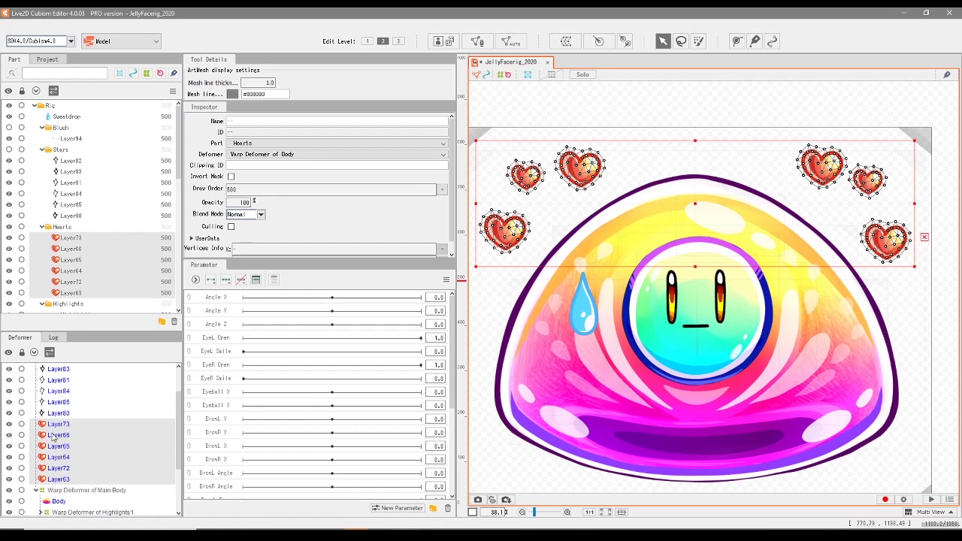
{"action": "scroll", "coordinate": [124, 453], "scroll_direction": "down", "scroll_amount": 3}
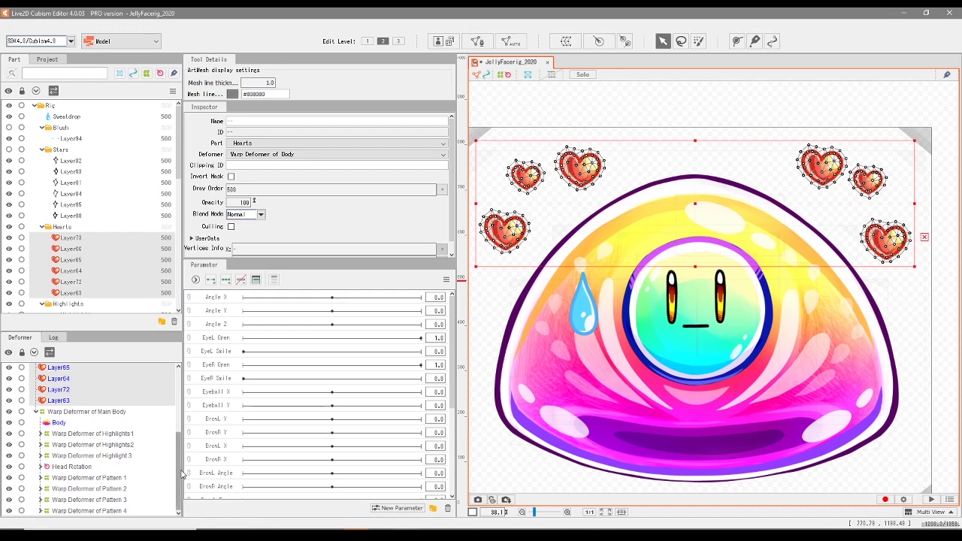
{"action": "scroll", "coordinate": [170, 470], "scroll_direction": "up", "scroll_amount": 2}
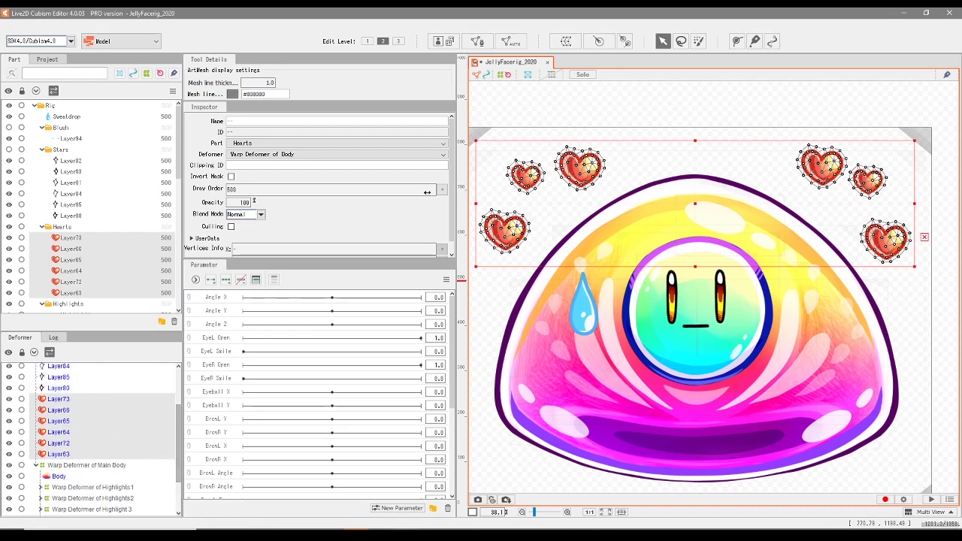
{"action": "left_click", "coordinate": [566, 41]}
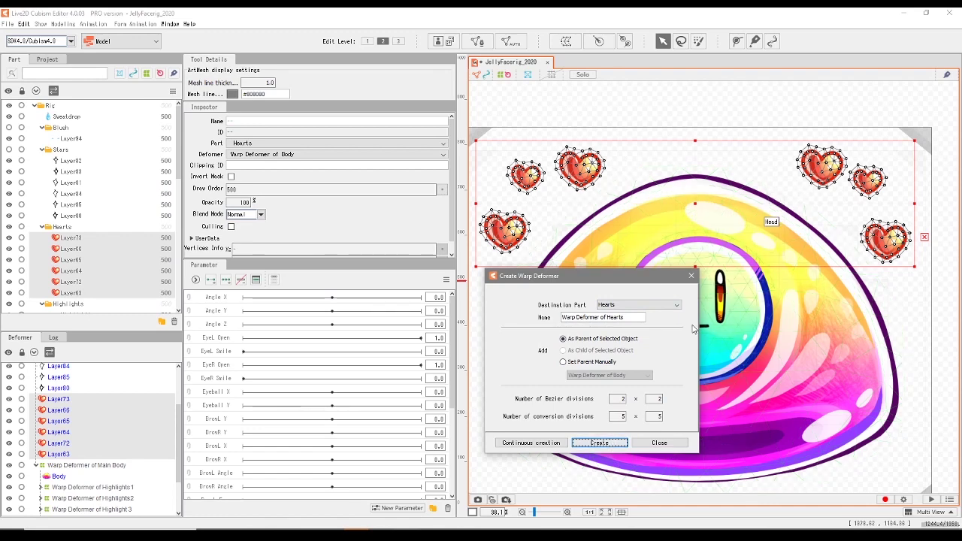
{"action": "left_click", "coordinate": [605, 443]}
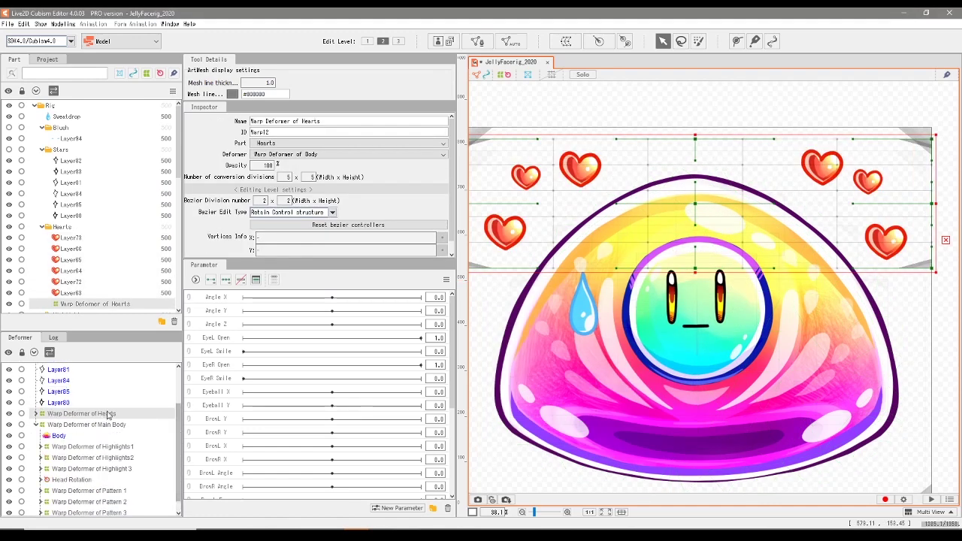
Show the Stars part and create a warp deformer named Warp Deformer of Stars as the parent of its six star layers.
{"action": "scroll", "coordinate": [179, 414], "scroll_direction": "up", "scroll_amount": 1}
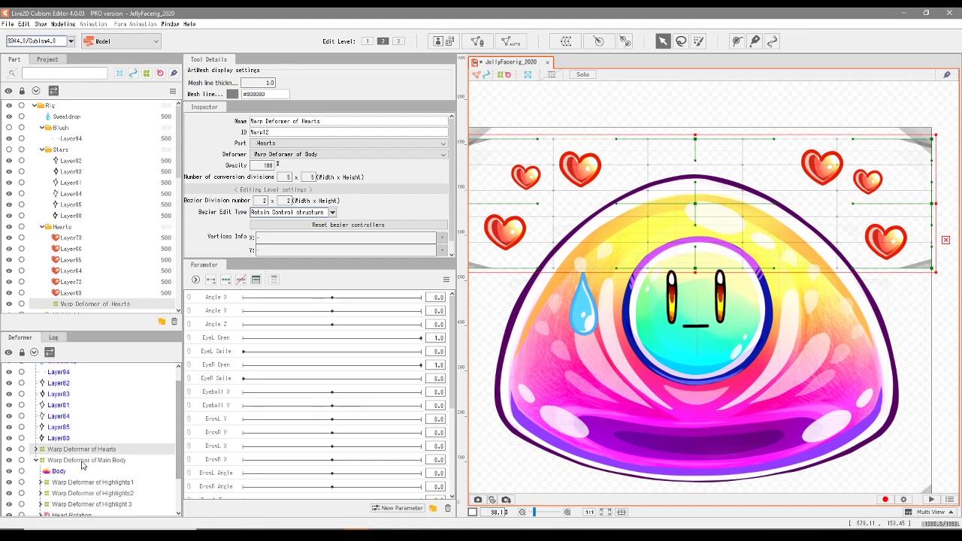
{"action": "scroll", "coordinate": [180, 453], "scroll_direction": "up", "scroll_amount": 1}
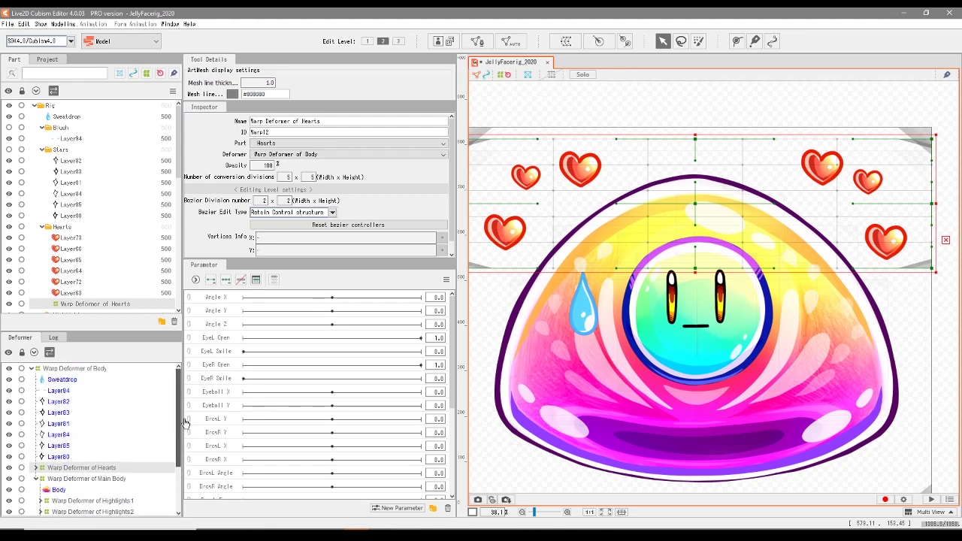
{"action": "left_click", "coordinate": [60, 404]}
{"action": "left_click", "coordinate": [61, 457], "text": "shift"}
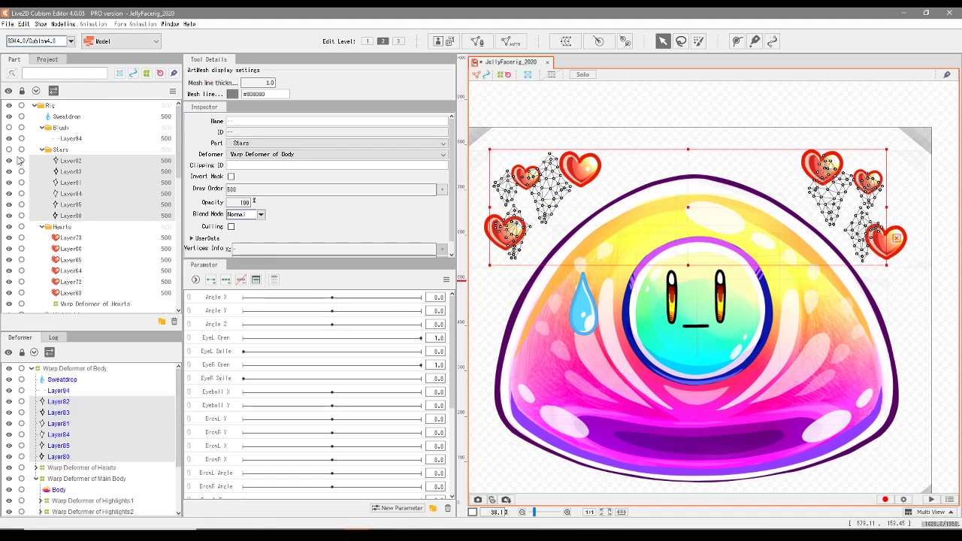
{"action": "left_click", "coordinate": [566, 41]}
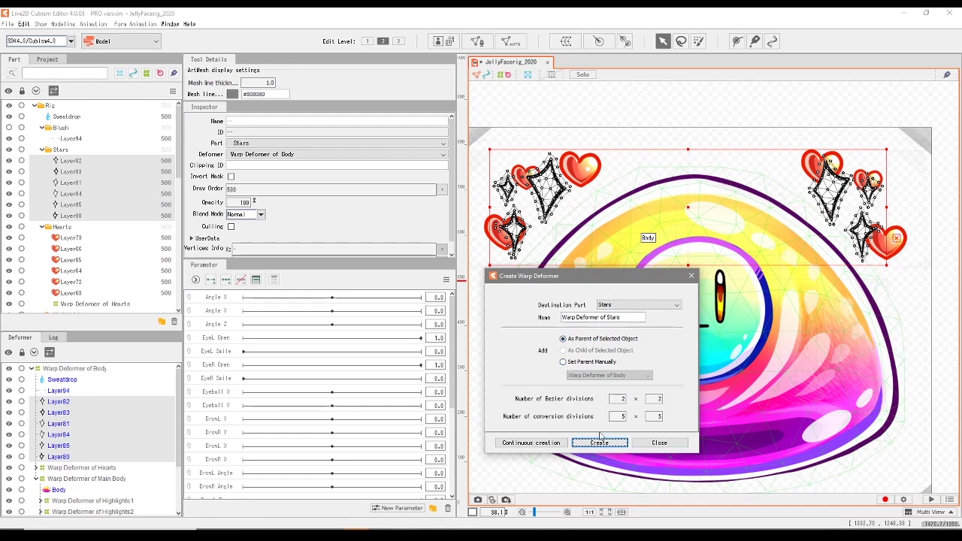
{"action": "left_click", "coordinate": [600, 443]}
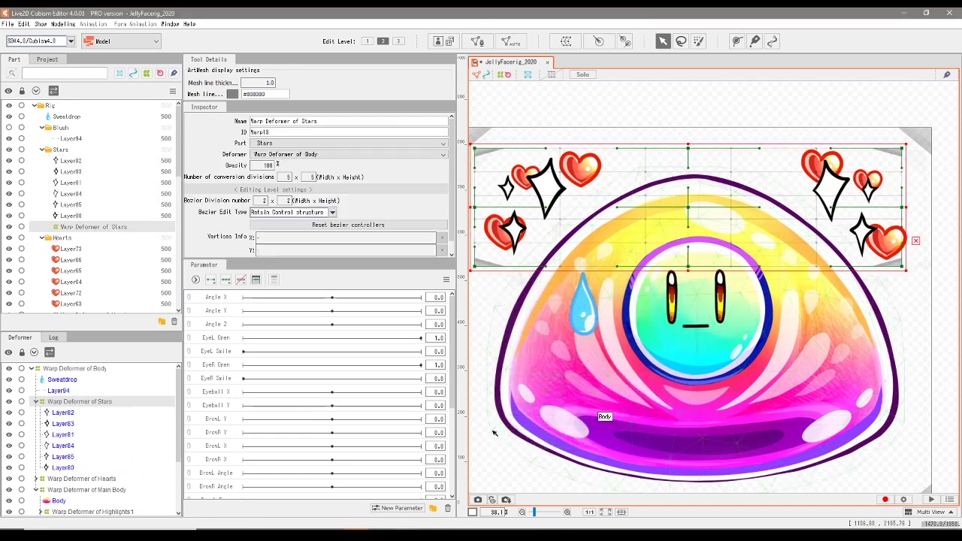
{"action": "left_click", "coordinate": [35, 402]}
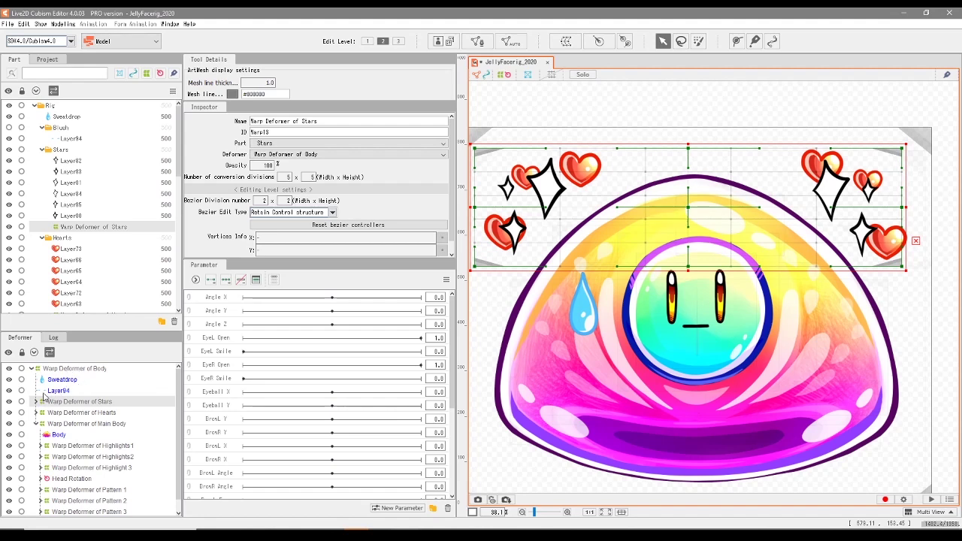
Show the Blush part and create a warp deformer named Warp Deformer of Blush as the parent of Layer94.
{"action": "left_click", "coordinate": [61, 391]}
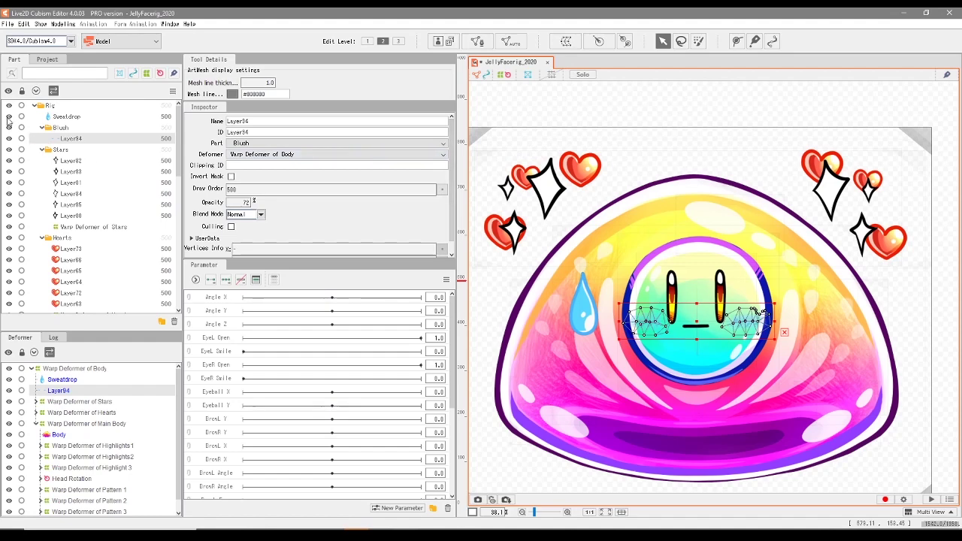
{"action": "left_click", "coordinate": [565, 41]}
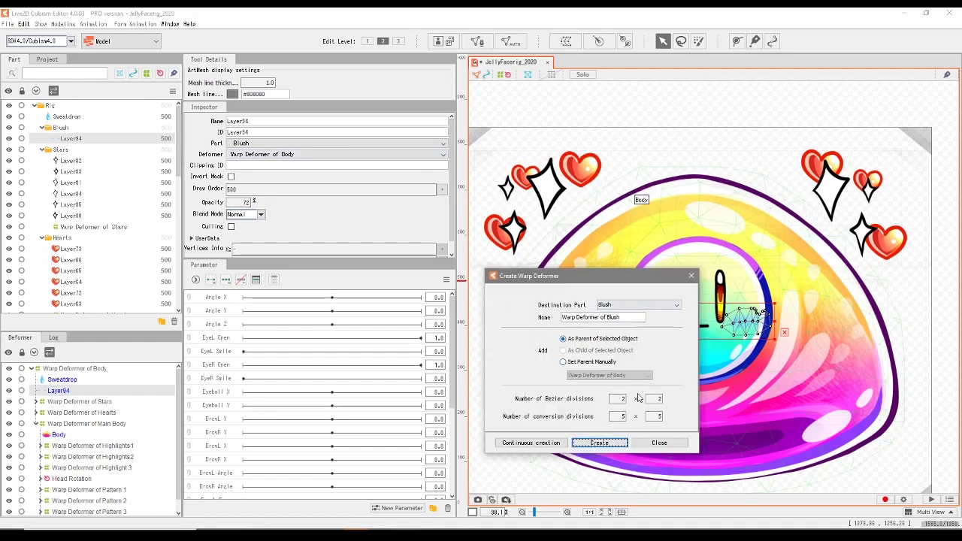
{"action": "left_click", "coordinate": [599, 442]}
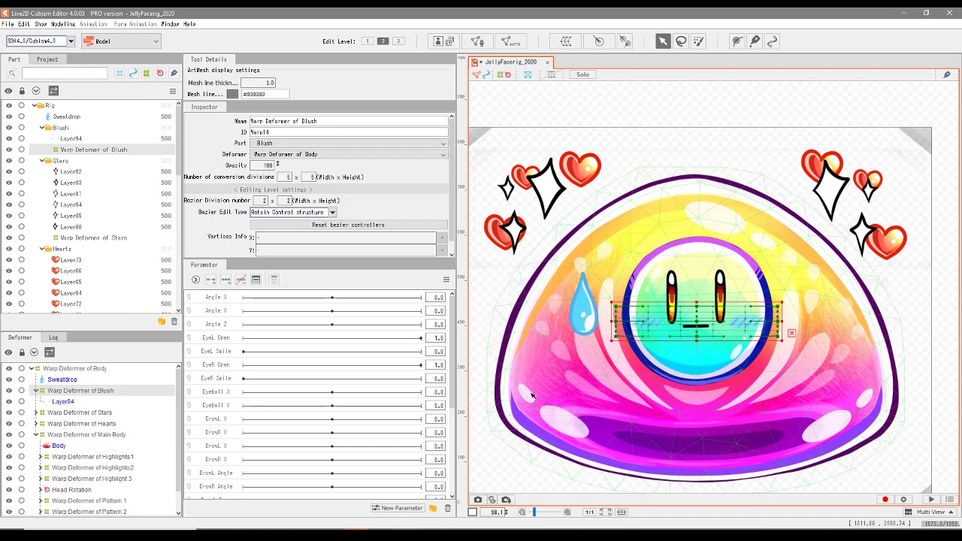
{"action": "left_click", "coordinate": [34, 390]}
Create a warp deformer named Warp Deformer of Sweatdrop as the parent of the Sweatdrop layer.
{"action": "left_click", "coordinate": [63, 380]}
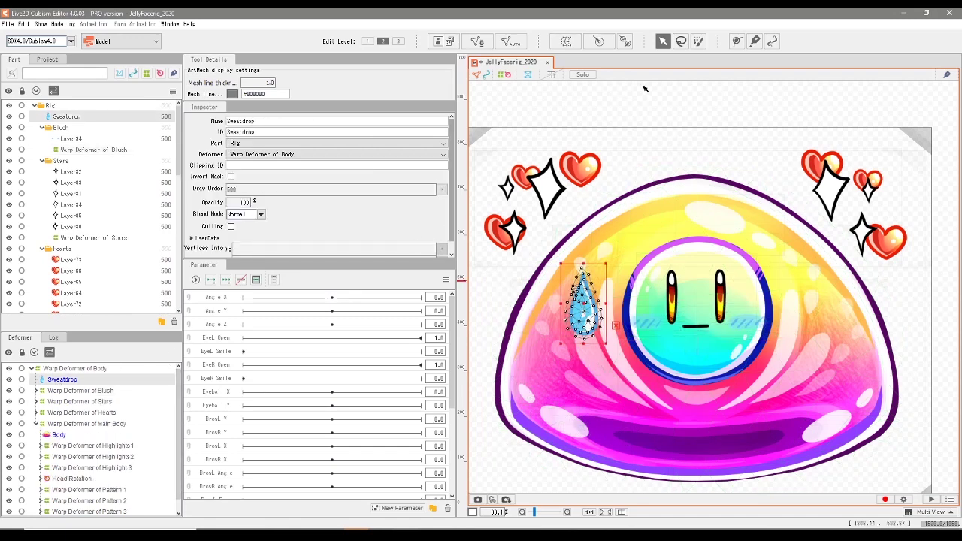
{"action": "left_click", "coordinate": [566, 42]}
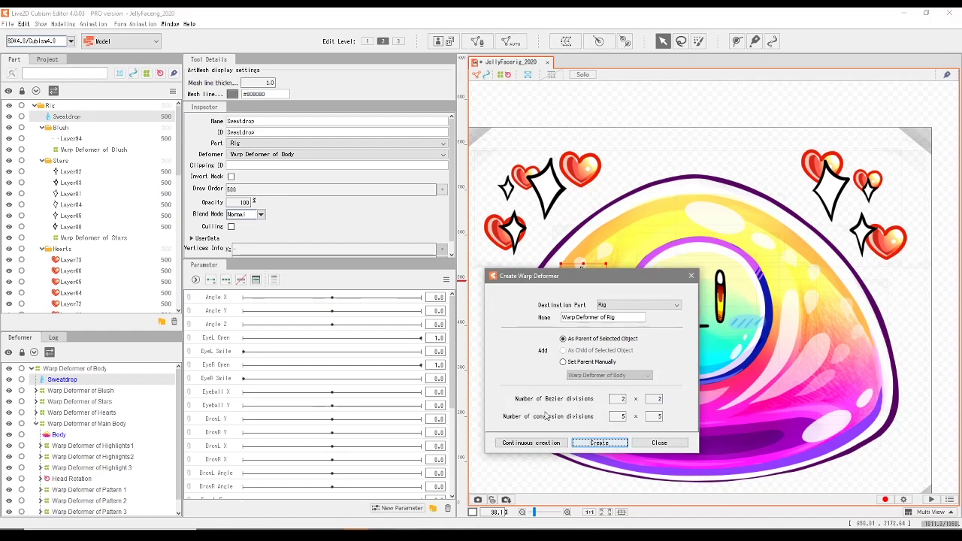
{"action": "left_click", "coordinate": [622, 318]}
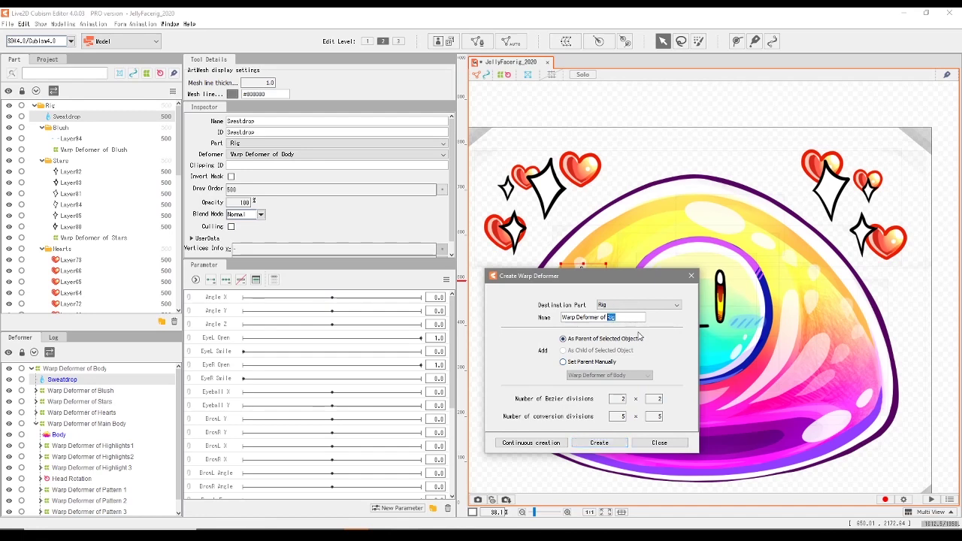
{"action": "type", "text": "Sweat"}
{"action": "left_click", "coordinate": [599, 442]}
Move Warp Deformer of Main Body out of Warp Deformer of Body to the root level of the hierarchy.
{"action": "left_click", "coordinate": [81, 423]}
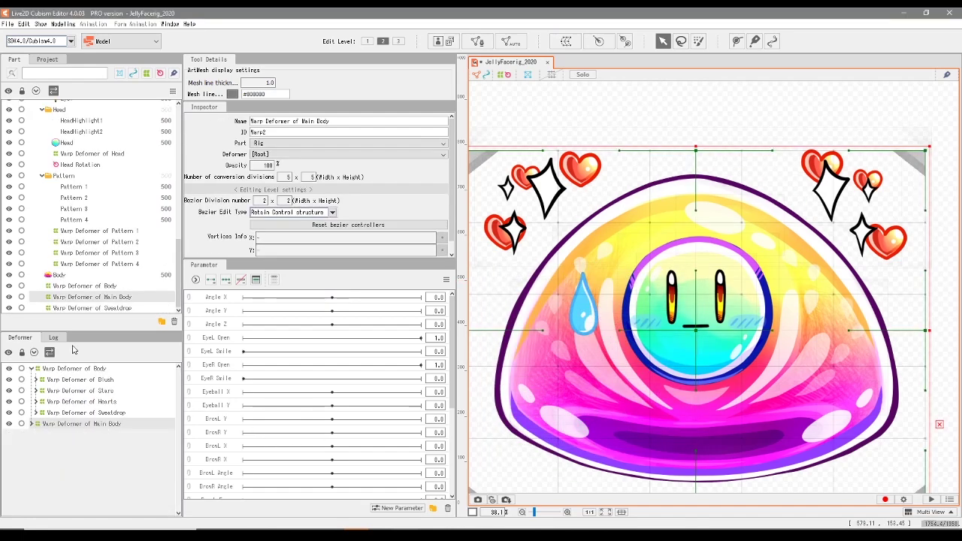
Examine the child layers of the Blush, Stars, Hearts and Sweatdrop warp deformers, expanding and collapsing each one.
{"action": "left_click", "coordinate": [36, 380]}
{"action": "left_click", "coordinate": [36, 380]}
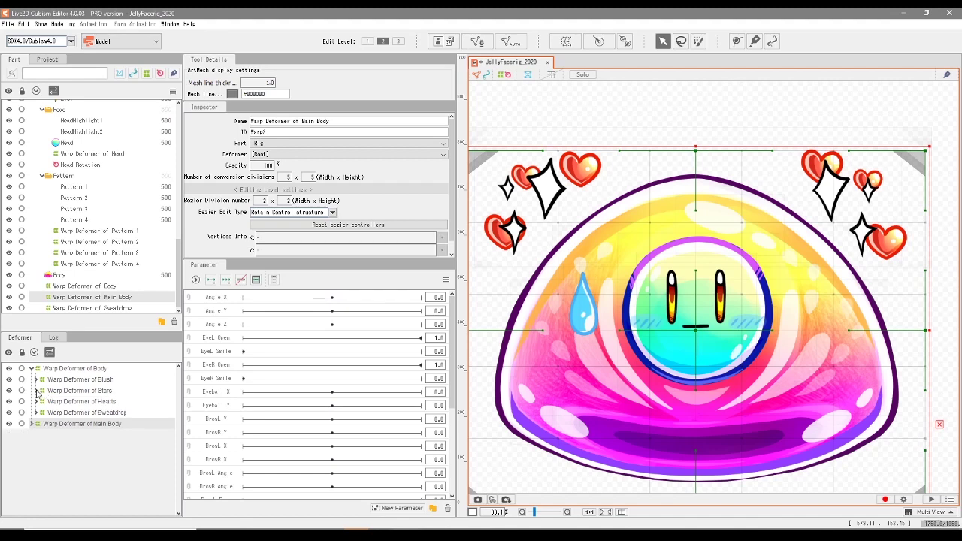
{"action": "left_click", "coordinate": [36, 391]}
{"action": "left_click", "coordinate": [37, 390]}
{"action": "left_click", "coordinate": [44, 402]}
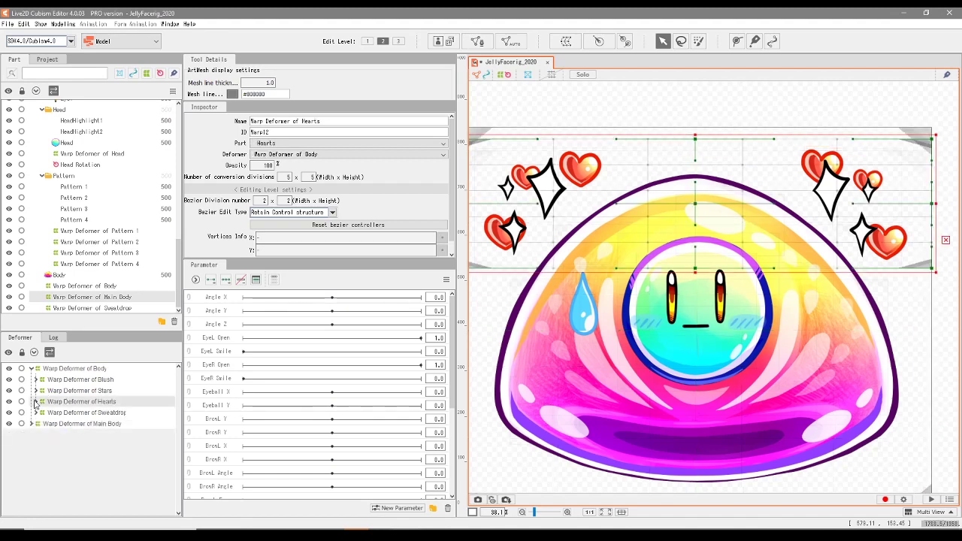
{"action": "left_click", "coordinate": [36, 402]}
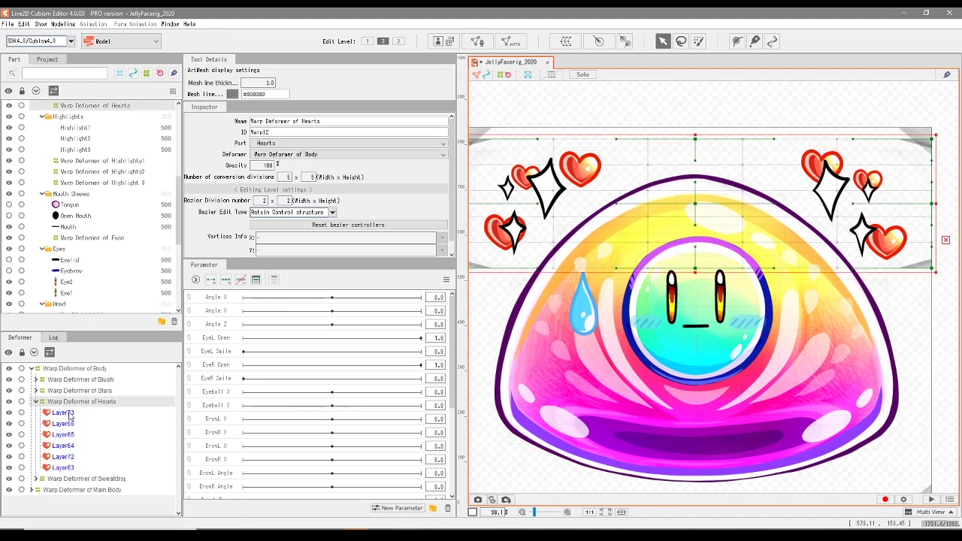
{"action": "left_click", "coordinate": [36, 402]}
{"action": "left_click", "coordinate": [36, 412]}
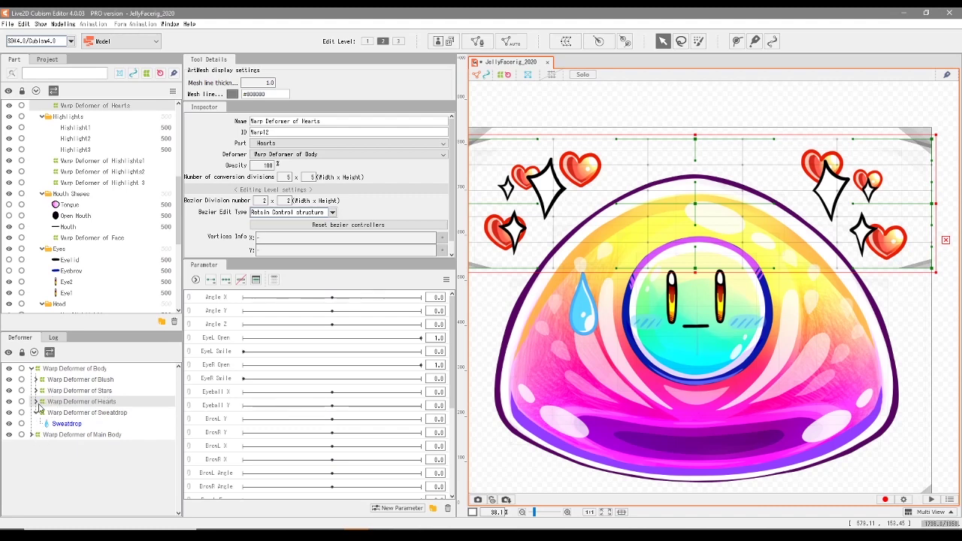
{"action": "left_click", "coordinate": [35, 414]}
Collapse the Blush, Stars and Hearts part folders and hide them together with the Sweatdrop layer.
{"action": "scroll", "coordinate": [84, 280], "scroll_direction": "up", "scroll_amount": 7}
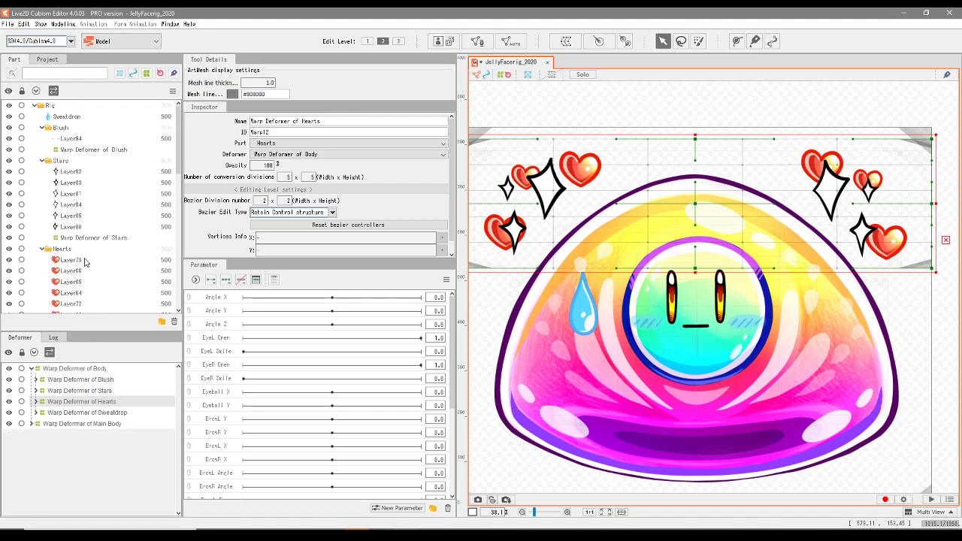
{"action": "left_click", "coordinate": [42, 128]}
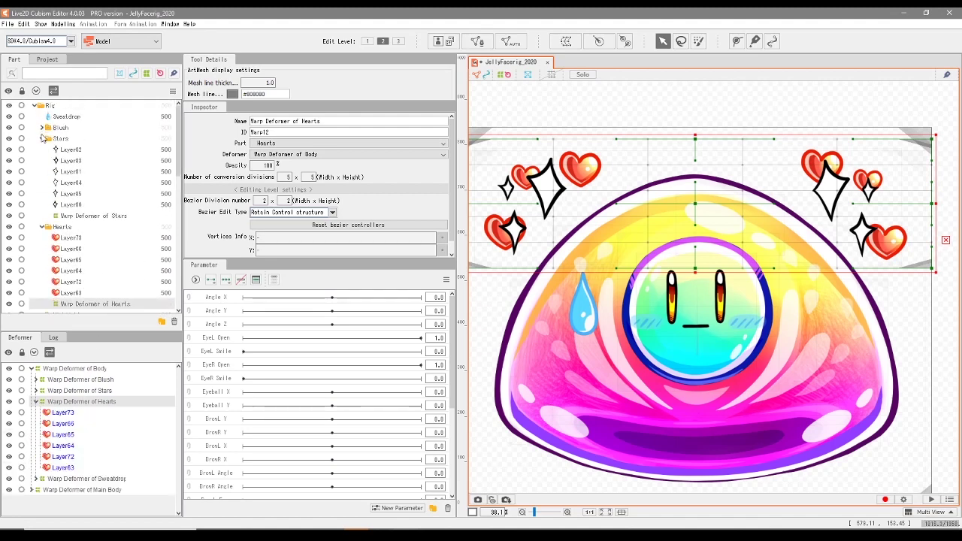
{"action": "left_click", "coordinate": [42, 139]}
{"action": "left_click", "coordinate": [42, 149]}
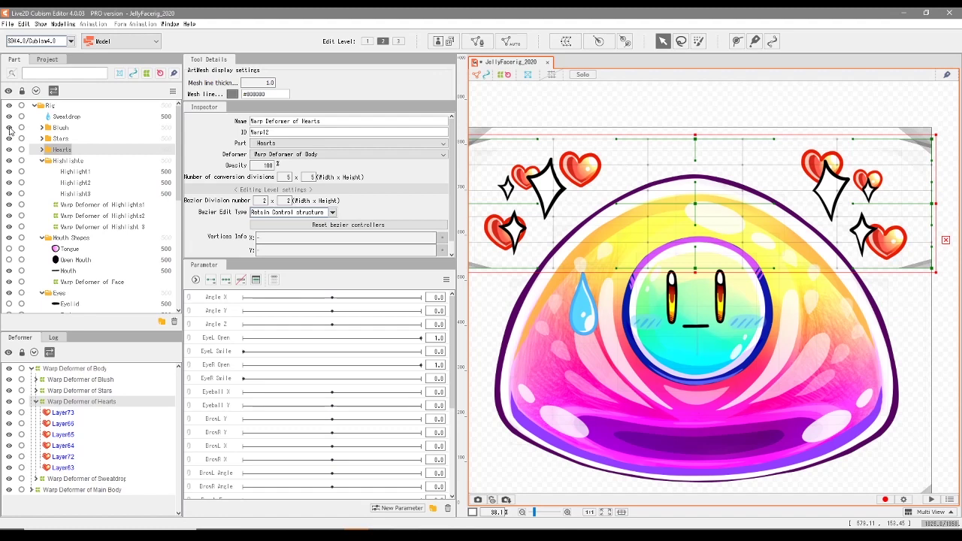
{"action": "left_click", "coordinate": [9, 138]}
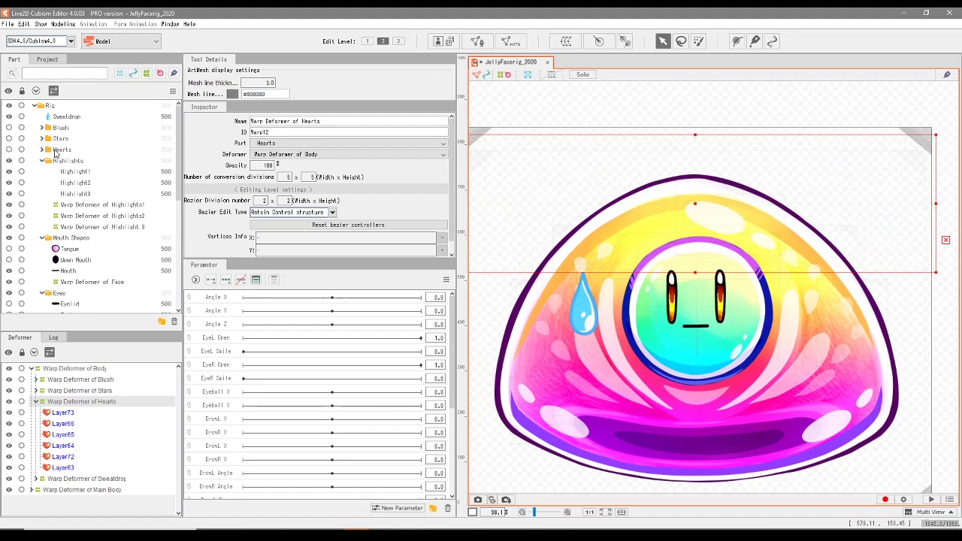
{"action": "left_click", "coordinate": [9, 117]}
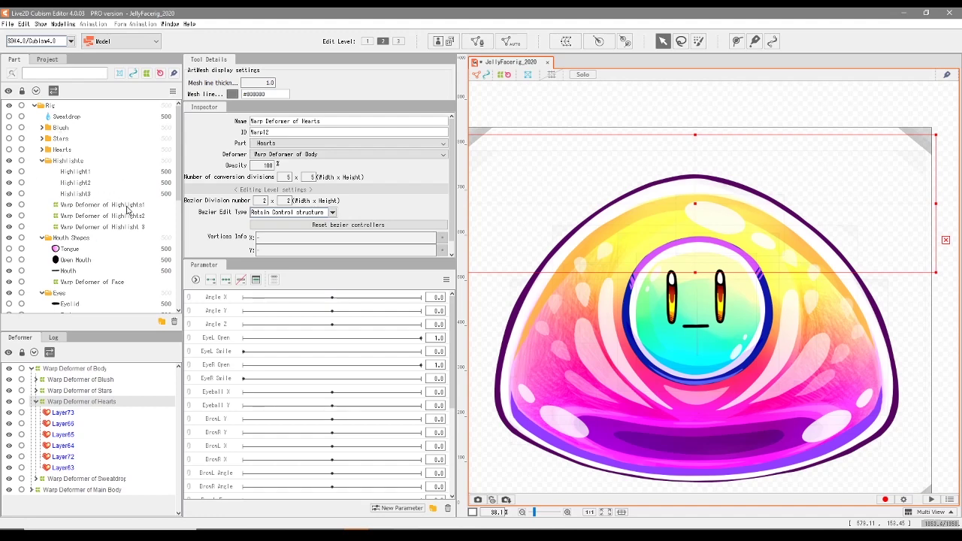
Inspect Warp Deformer of Highlights1 on the model and briefly toggle the visibility of the Hearts part.
{"action": "left_click", "coordinate": [89, 205]}
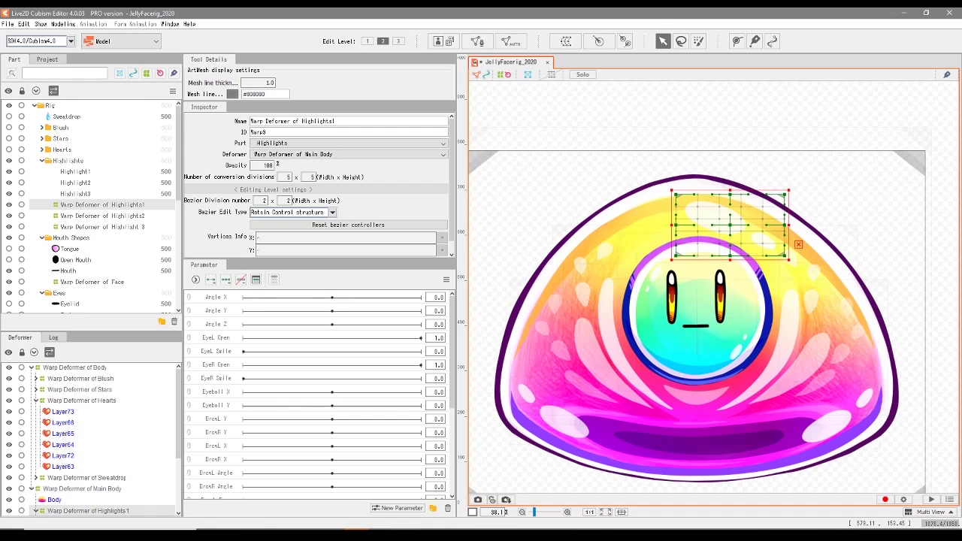
{"action": "left_click", "coordinate": [9, 149]}
{"action": "left_click", "coordinate": [9, 149]}
{"action": "left_click", "coordinate": [9, 150]}
{"action": "left_click", "coordinate": [9, 150]}
{"action": "scroll", "coordinate": [64, 301], "scroll_direction": "down", "scroll_amount": 5}
{"action": "scroll", "coordinate": [64, 300], "scroll_direction": "up", "scroll_amount": 5}
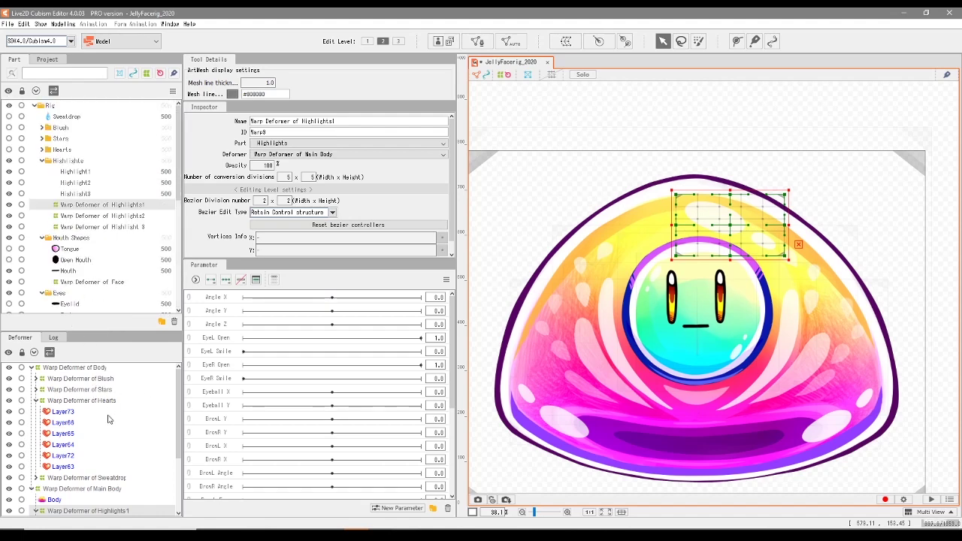
Collapse Warp Deformer of Hearts and Warp Deformer of Main Body in the deformer hierarchy.
{"action": "left_click", "coordinate": [36, 401]}
{"action": "left_click", "coordinate": [31, 424]}
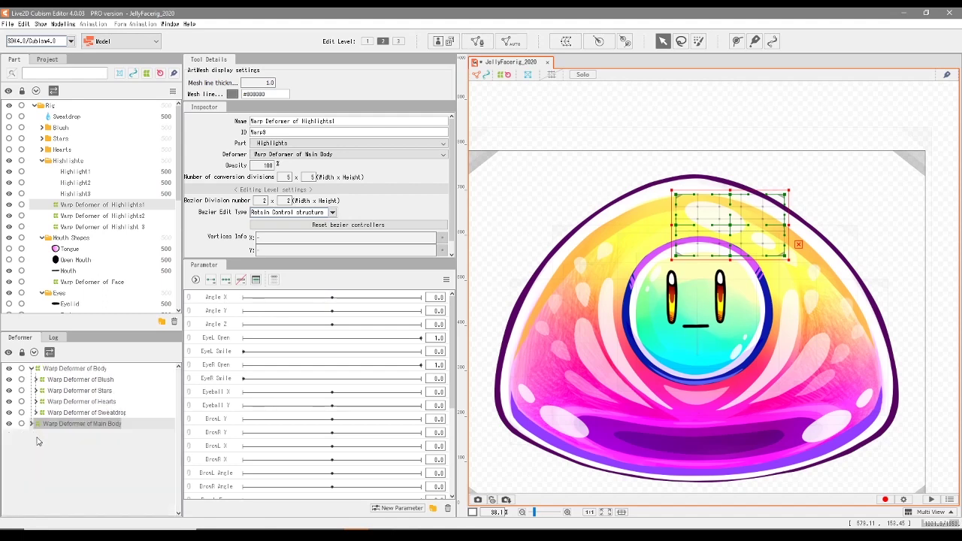